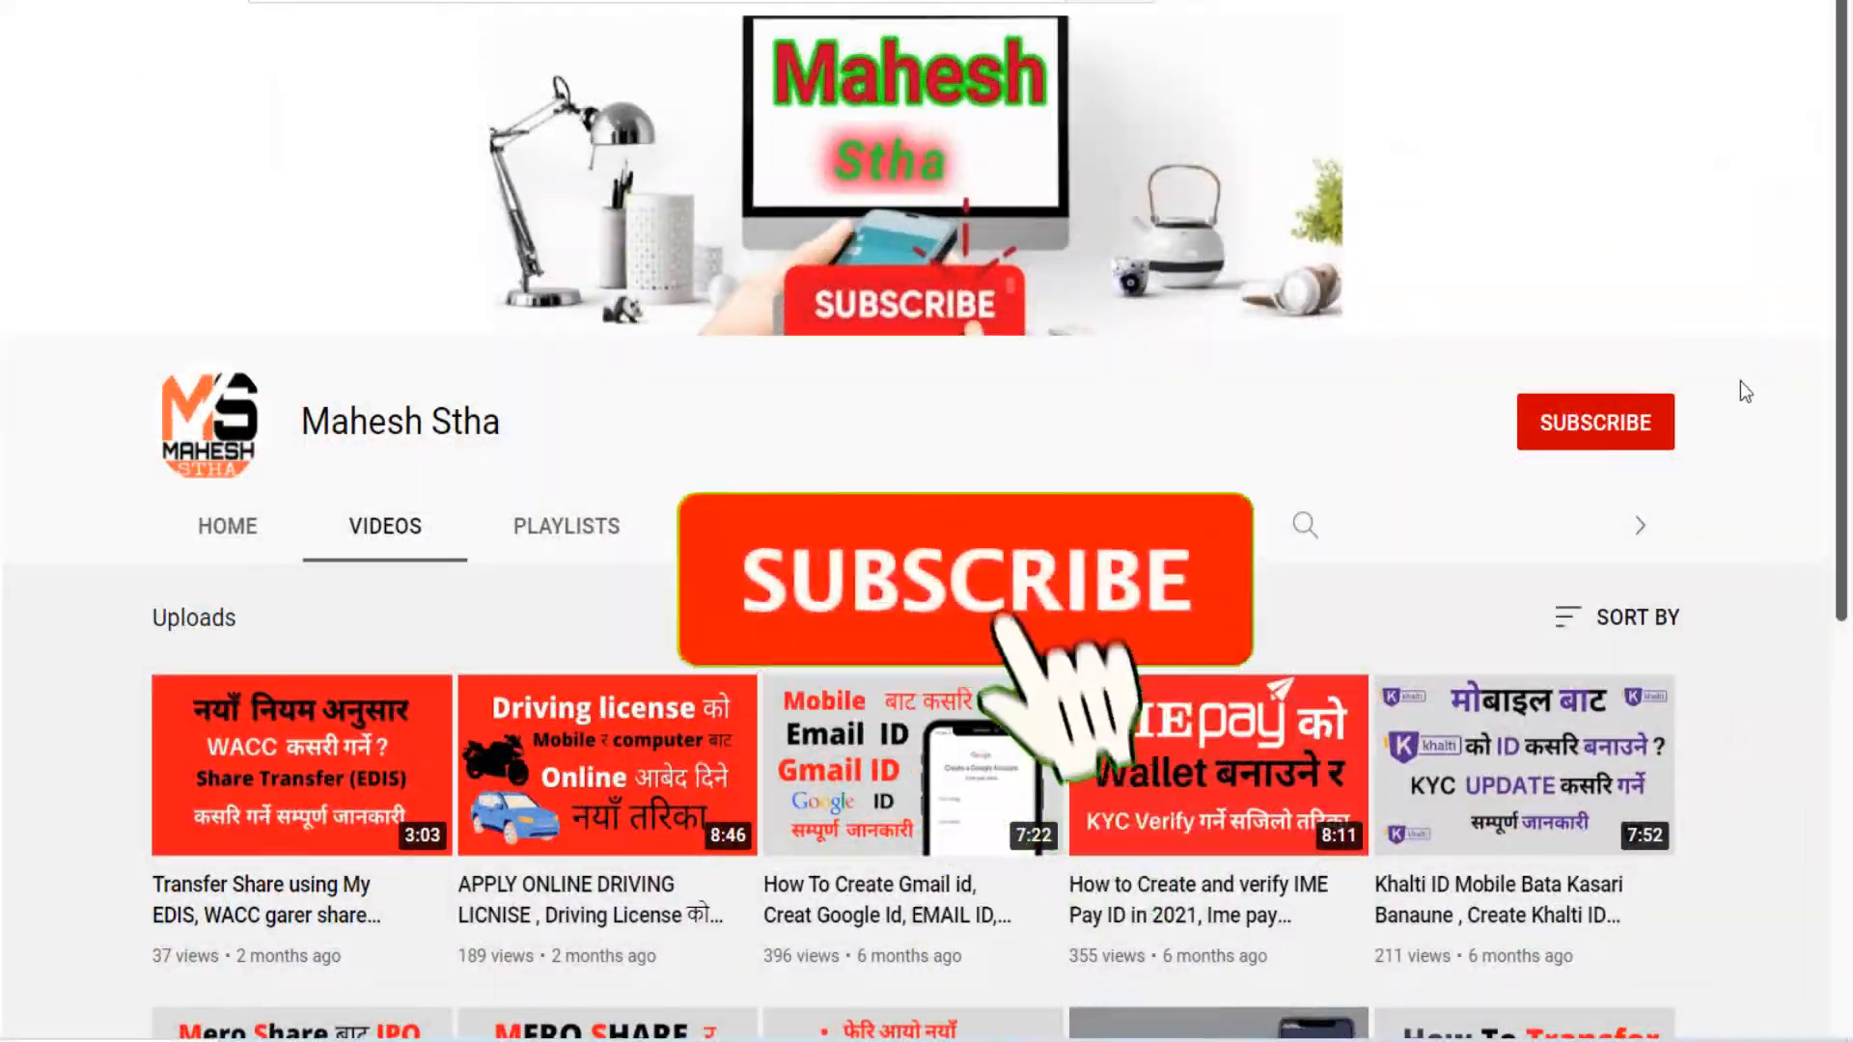
- Subscribe to the YouTube channel and set its notifications to All
{"action": "left_click", "coordinate": [1595, 431]}
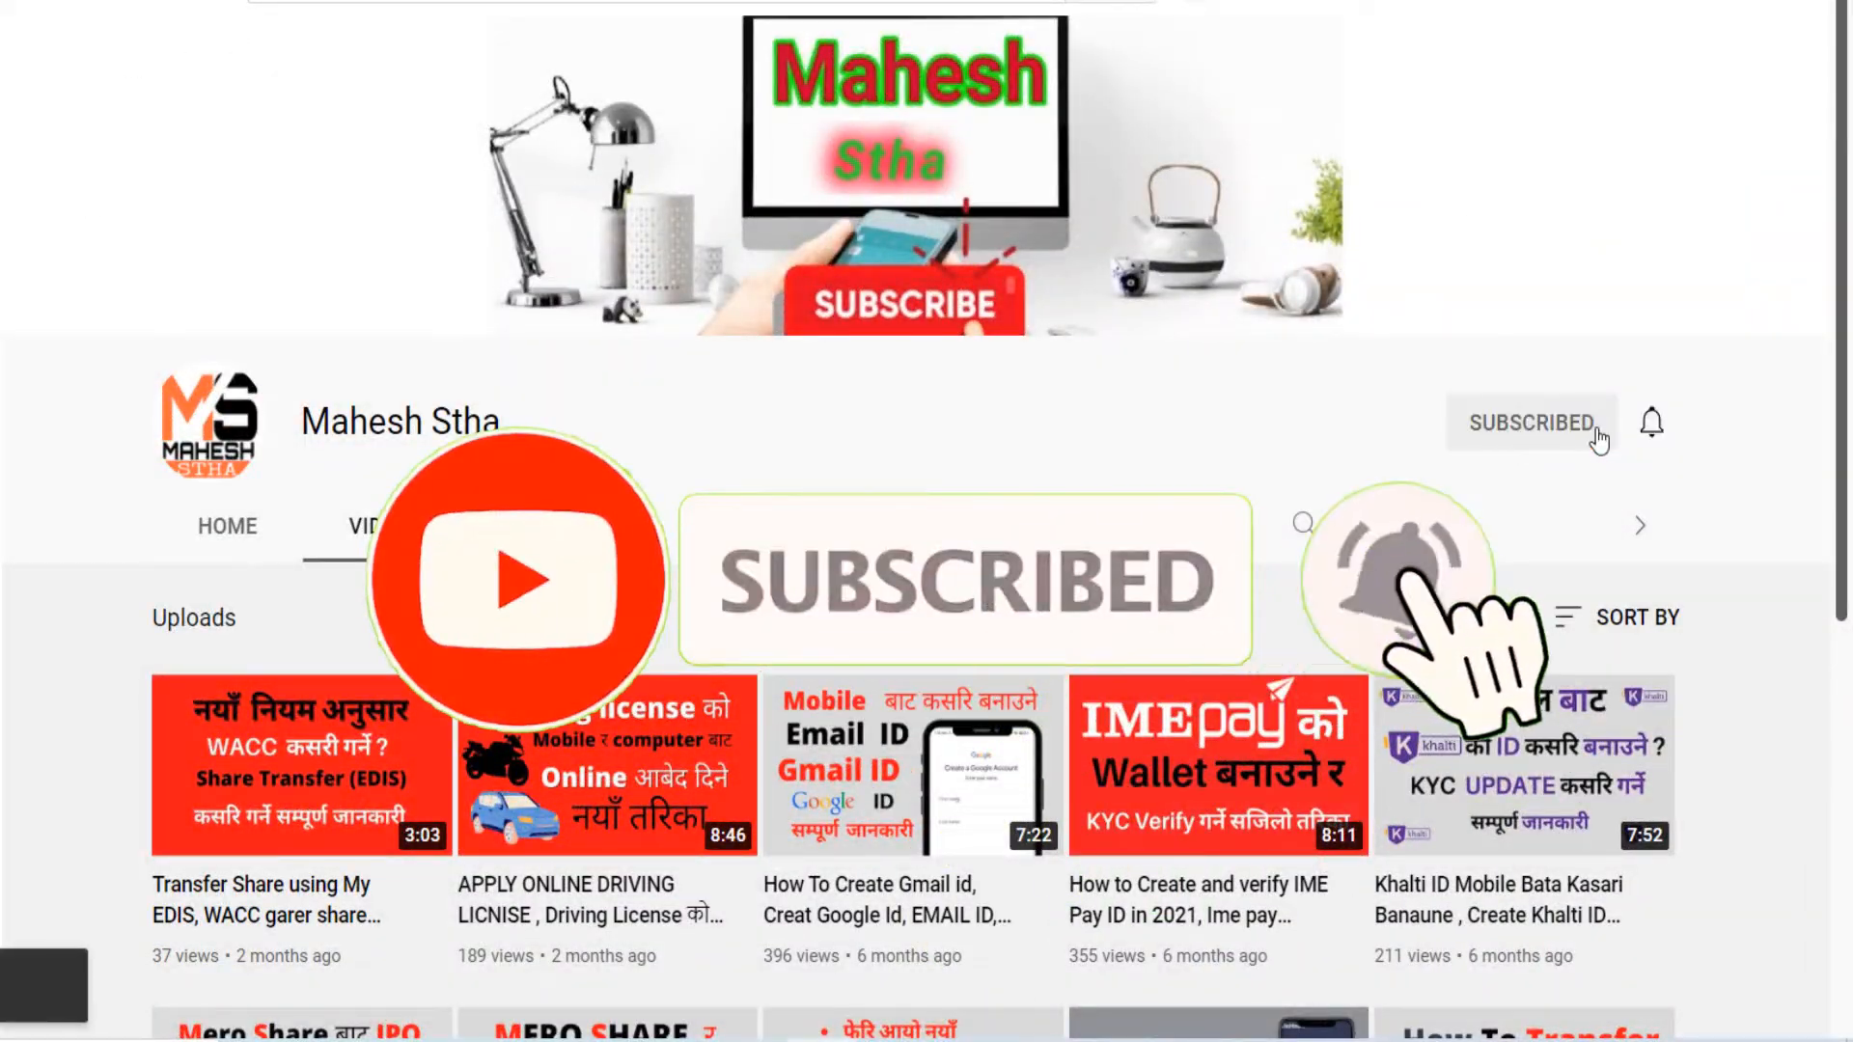
{"action": "left_click", "coordinate": [1650, 424]}
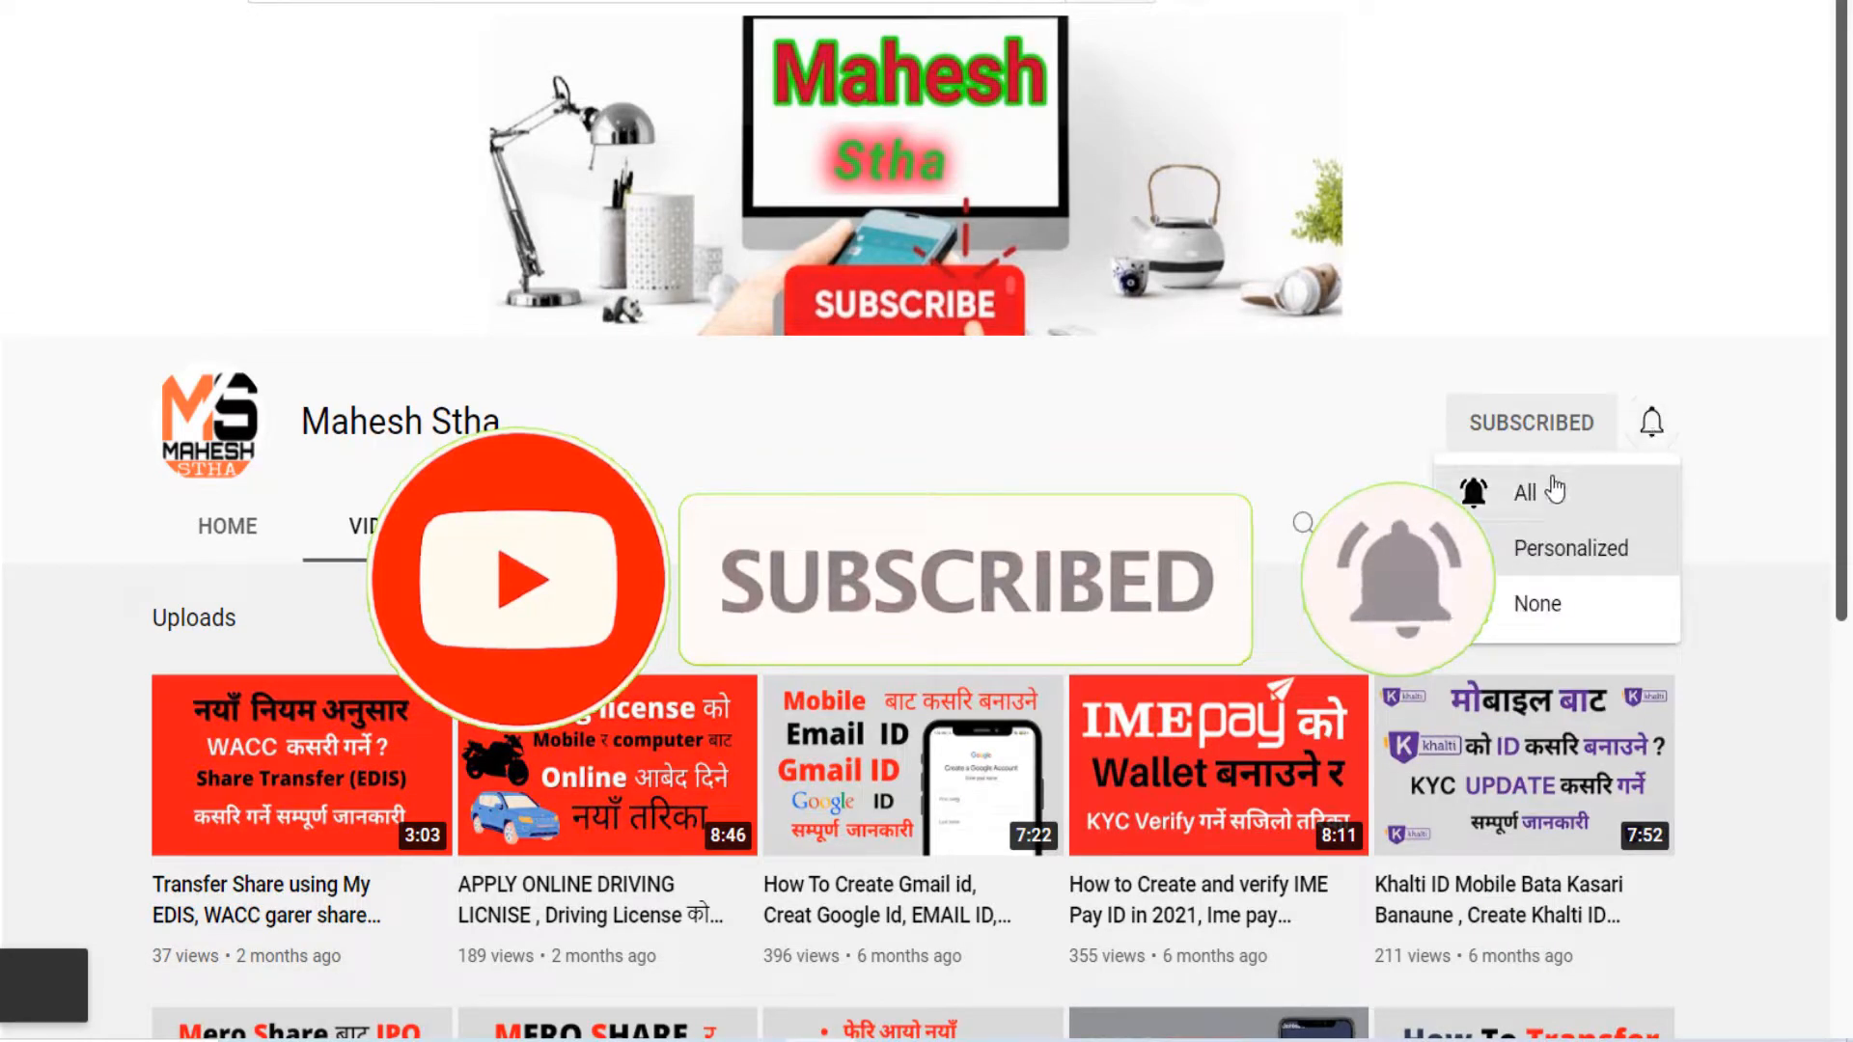
{"action": "left_click", "coordinate": [1553, 491]}
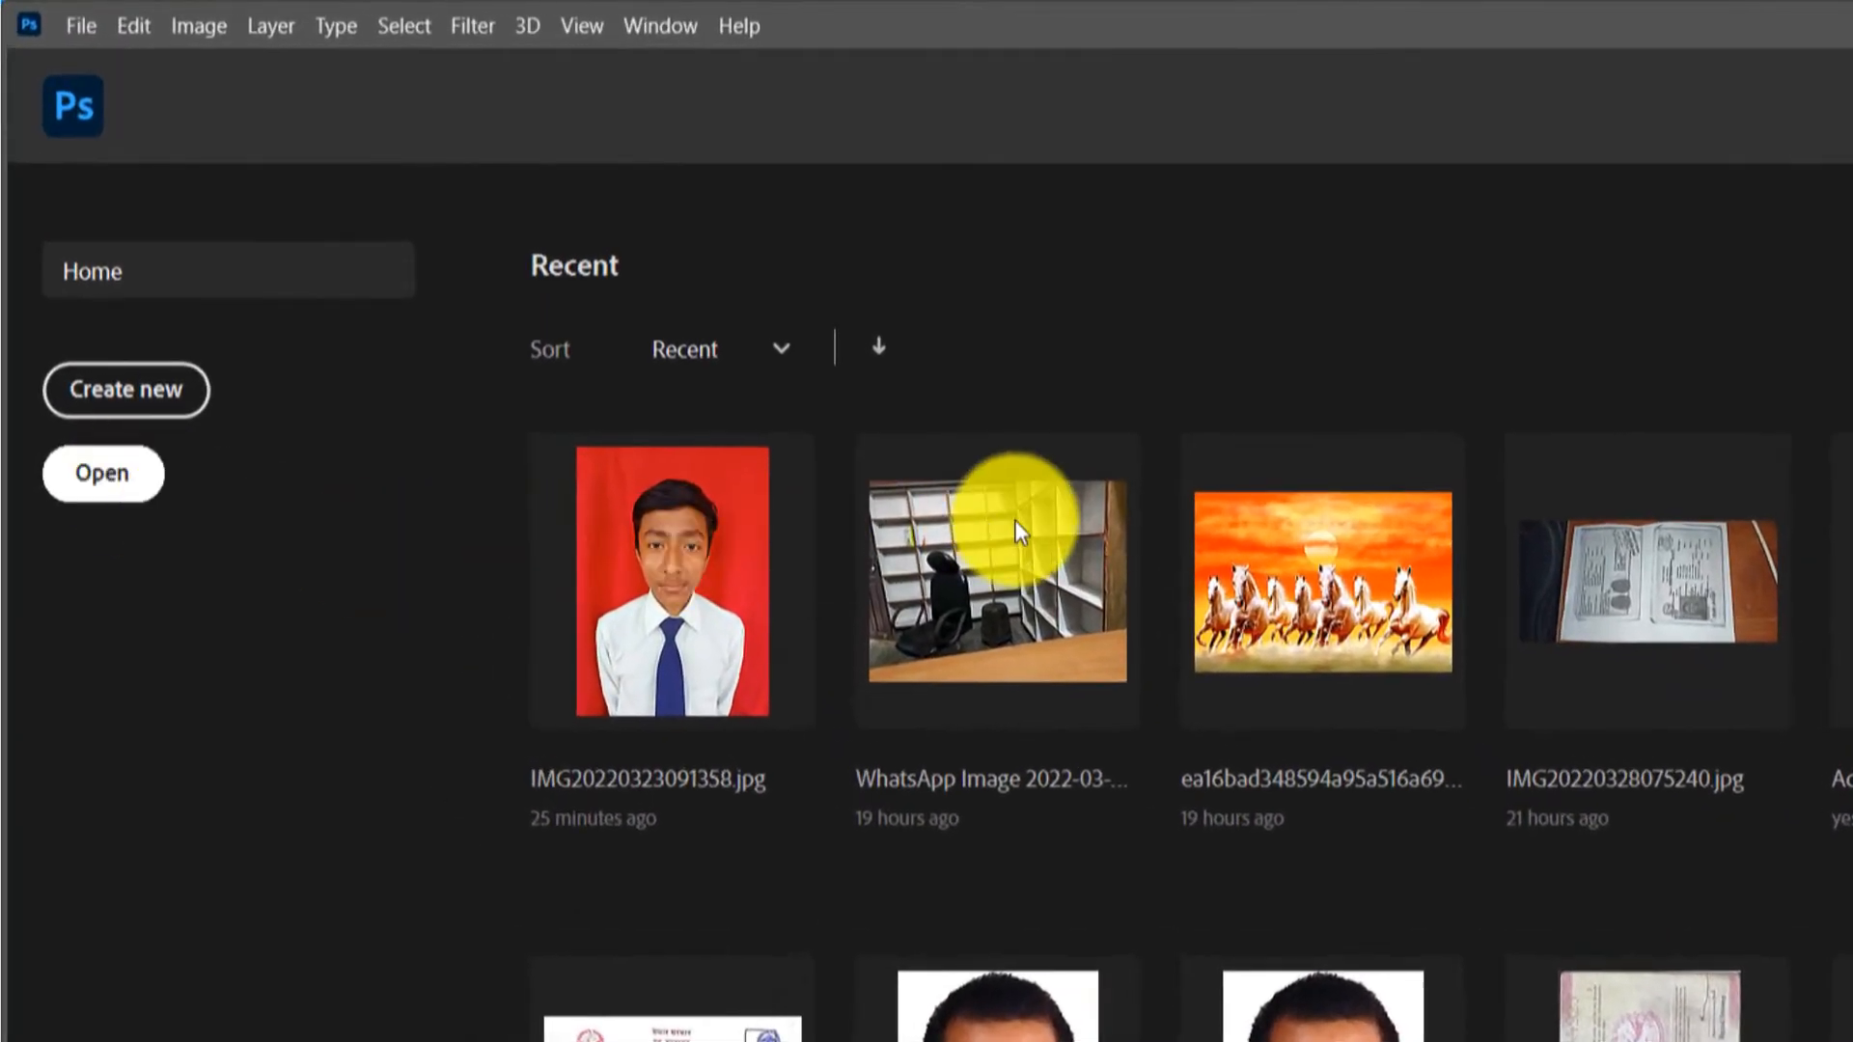
{"action": "key", "text": "ctrl+o"}
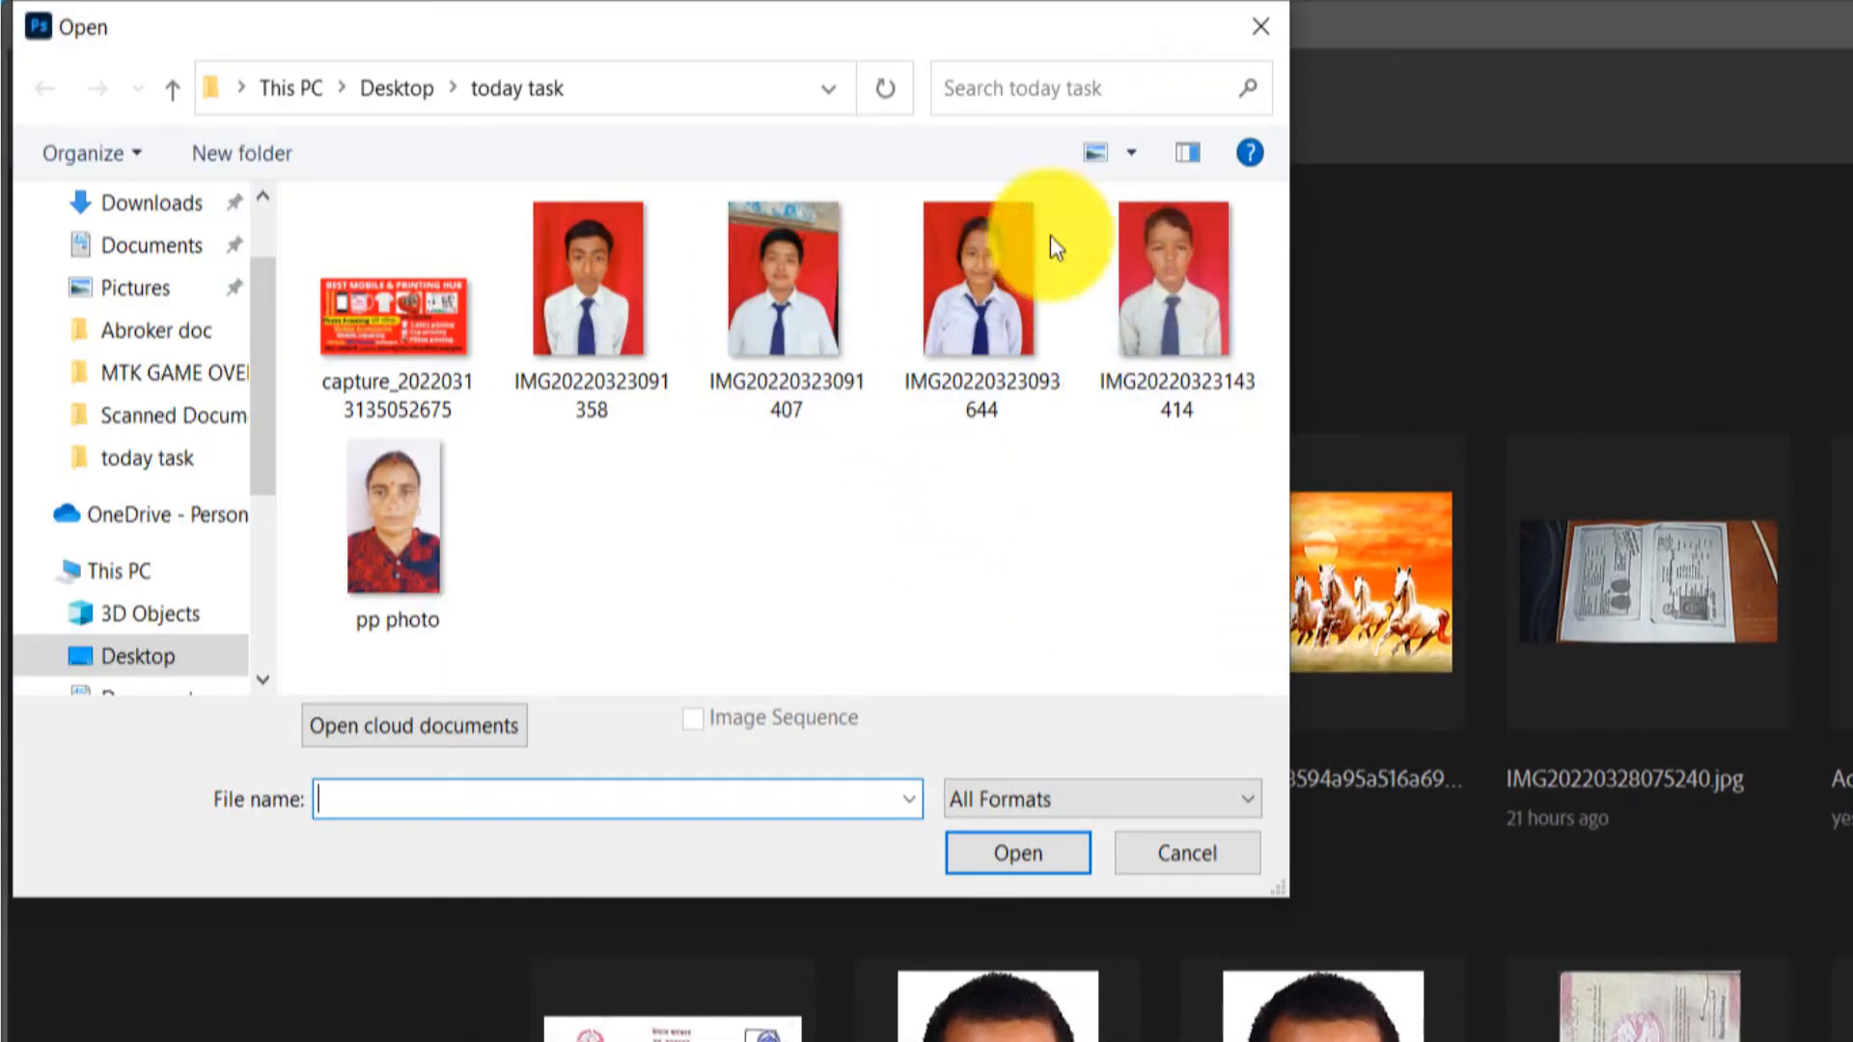
{"action": "left_click", "coordinate": [587, 333]}
{"action": "left_click", "coordinate": [965, 849]}
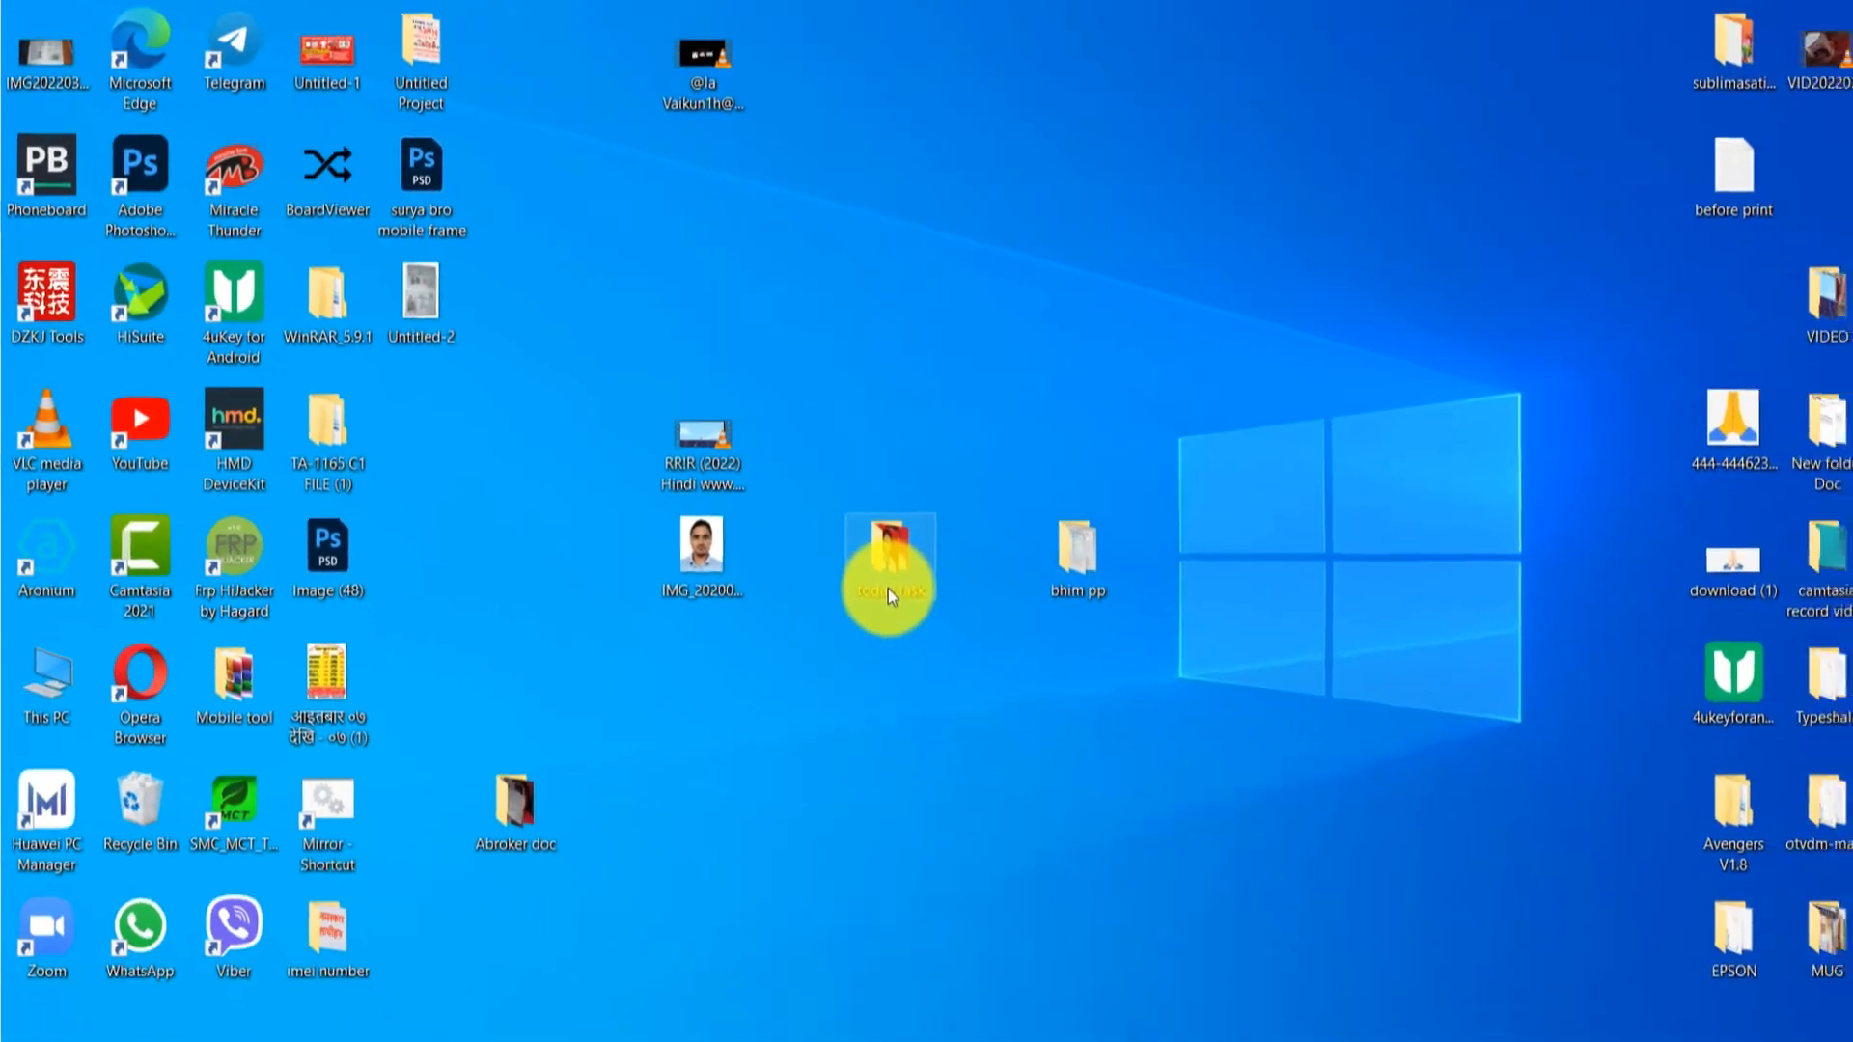
{"action": "double_click", "coordinate": [887, 588]}
{"action": "left_click", "coordinate": [1283, 635]}
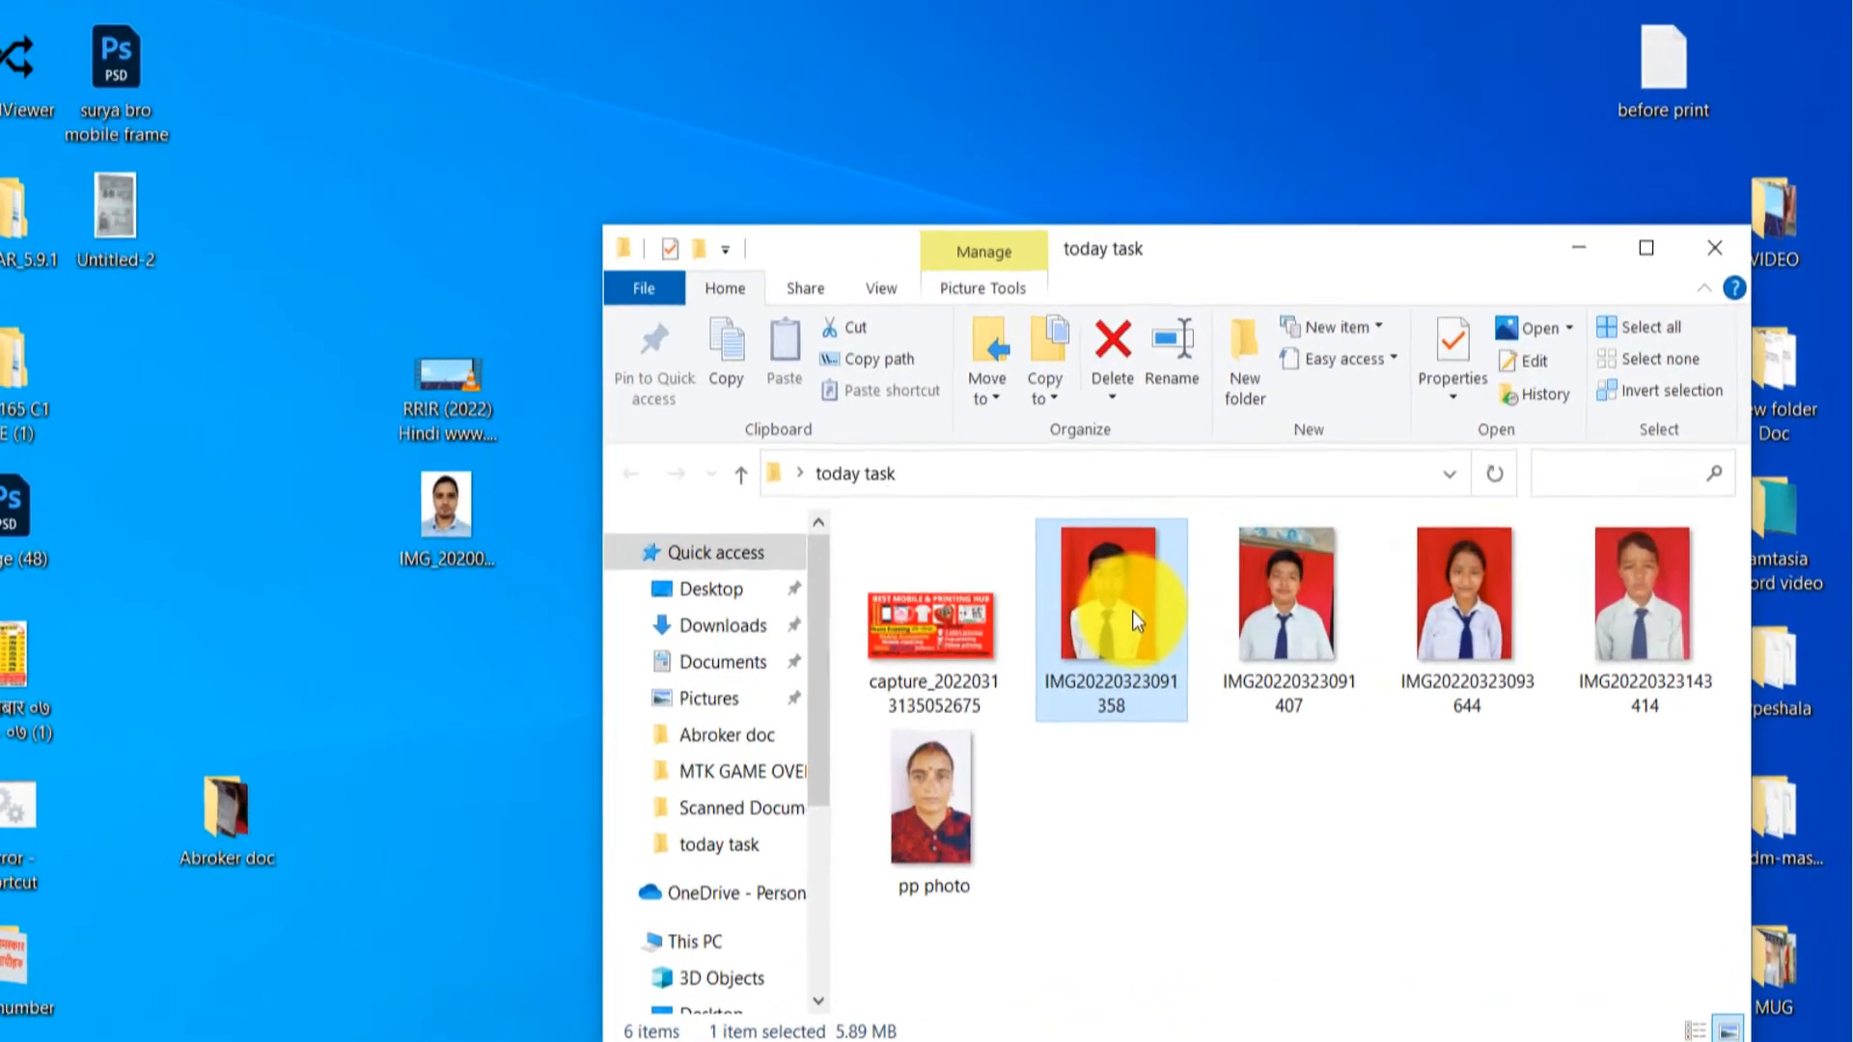
{"action": "right_click", "coordinate": [1257, 625]}
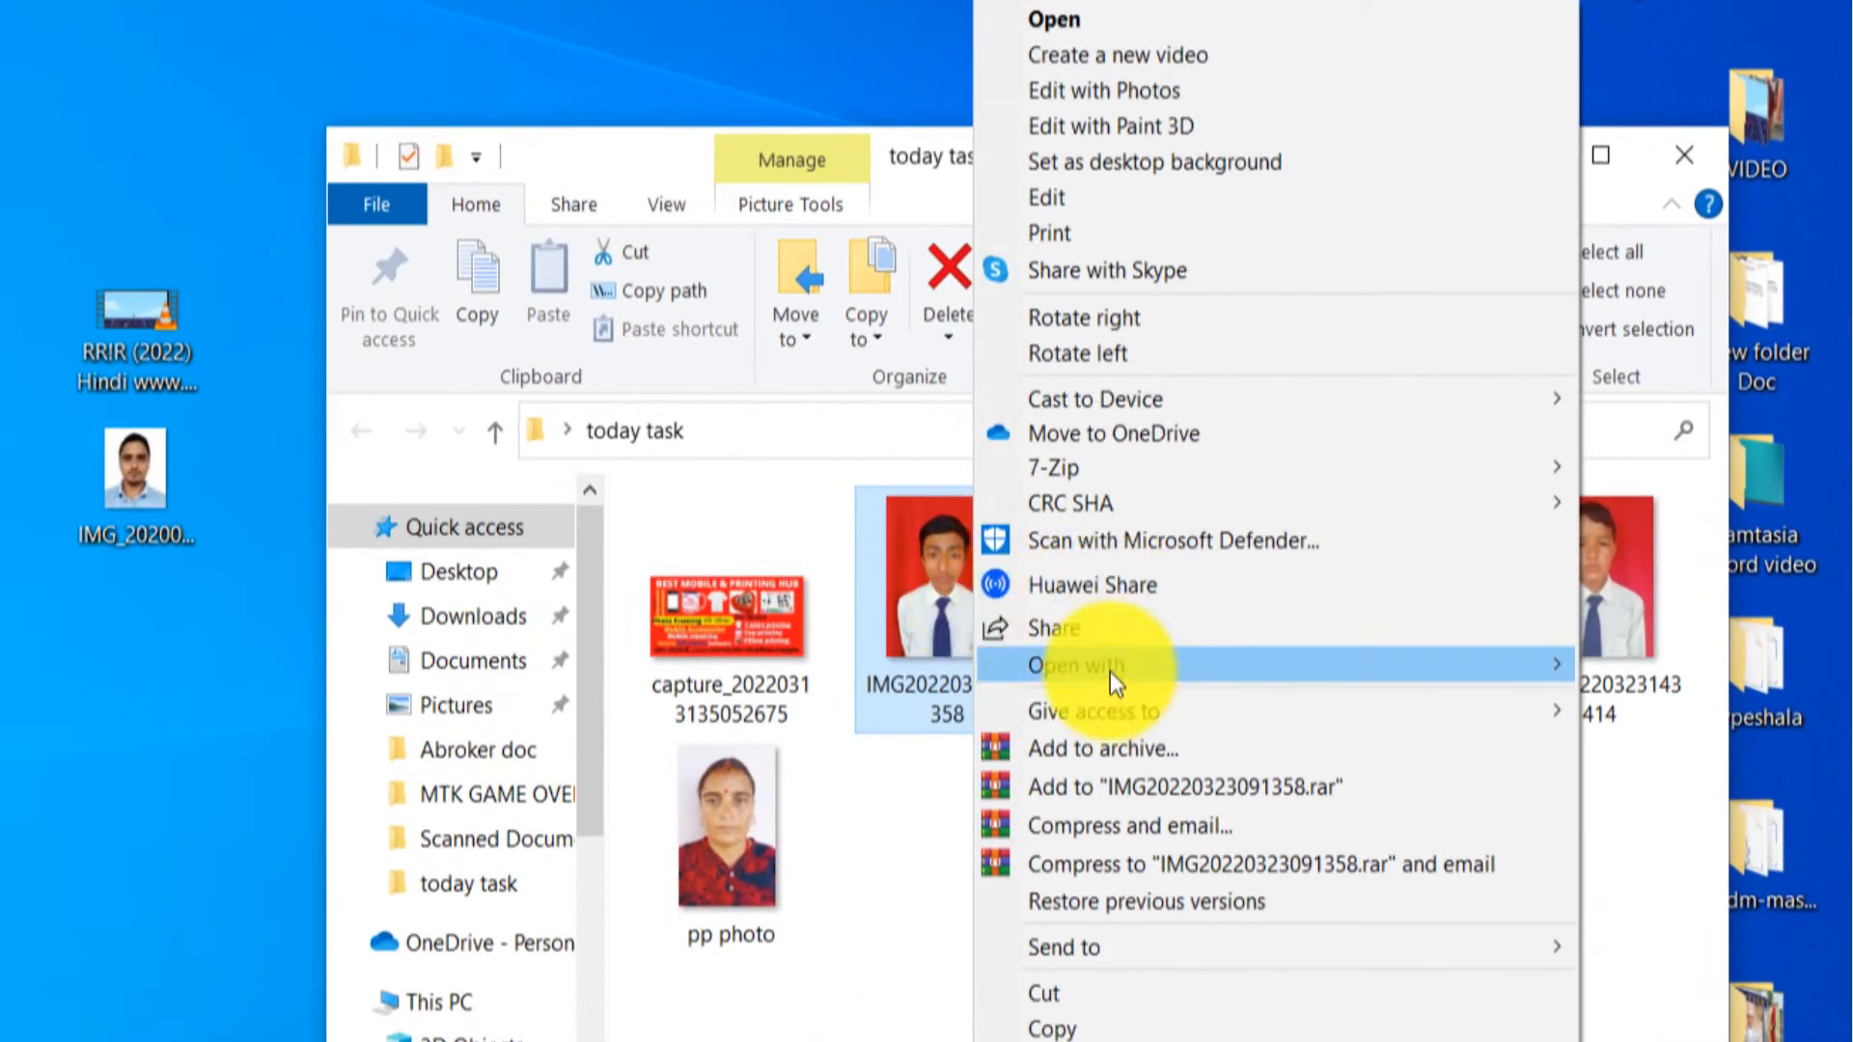
{"action": "mouse_move", "coordinate": [1210, 665]}
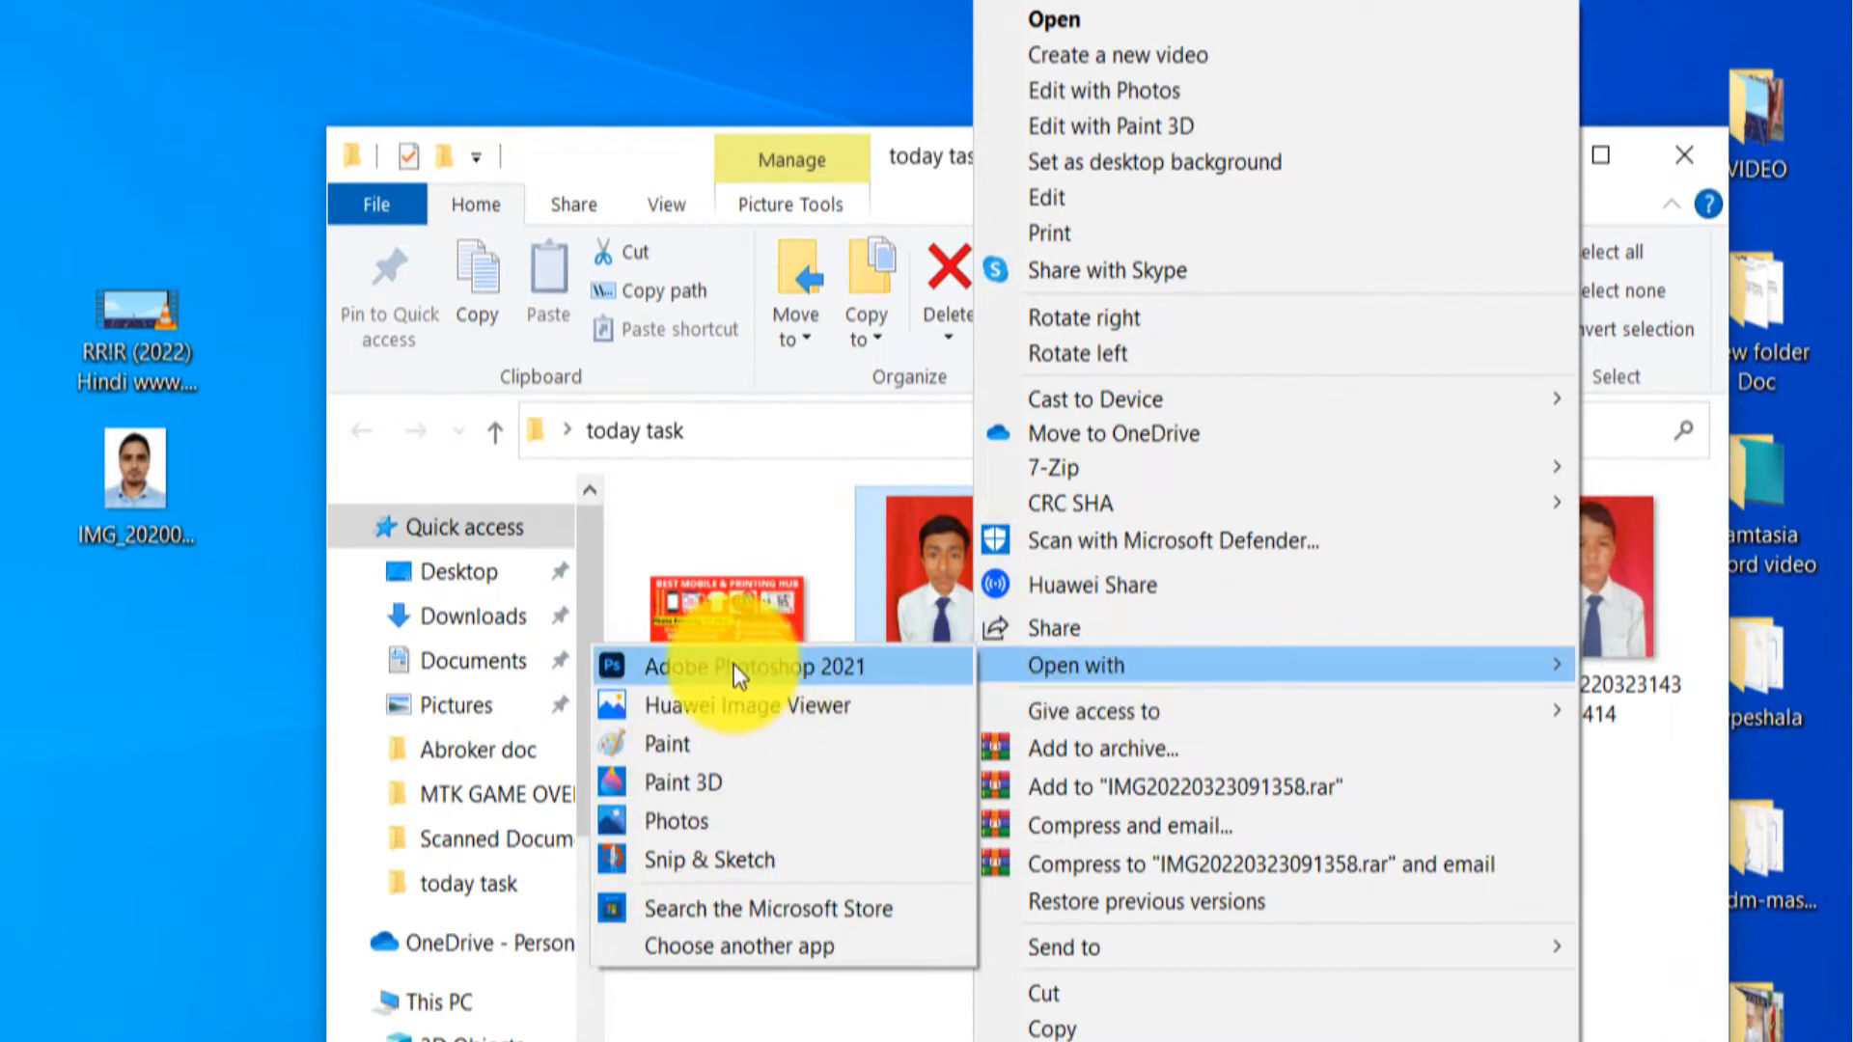
{"action": "left_click", "coordinate": [773, 664]}
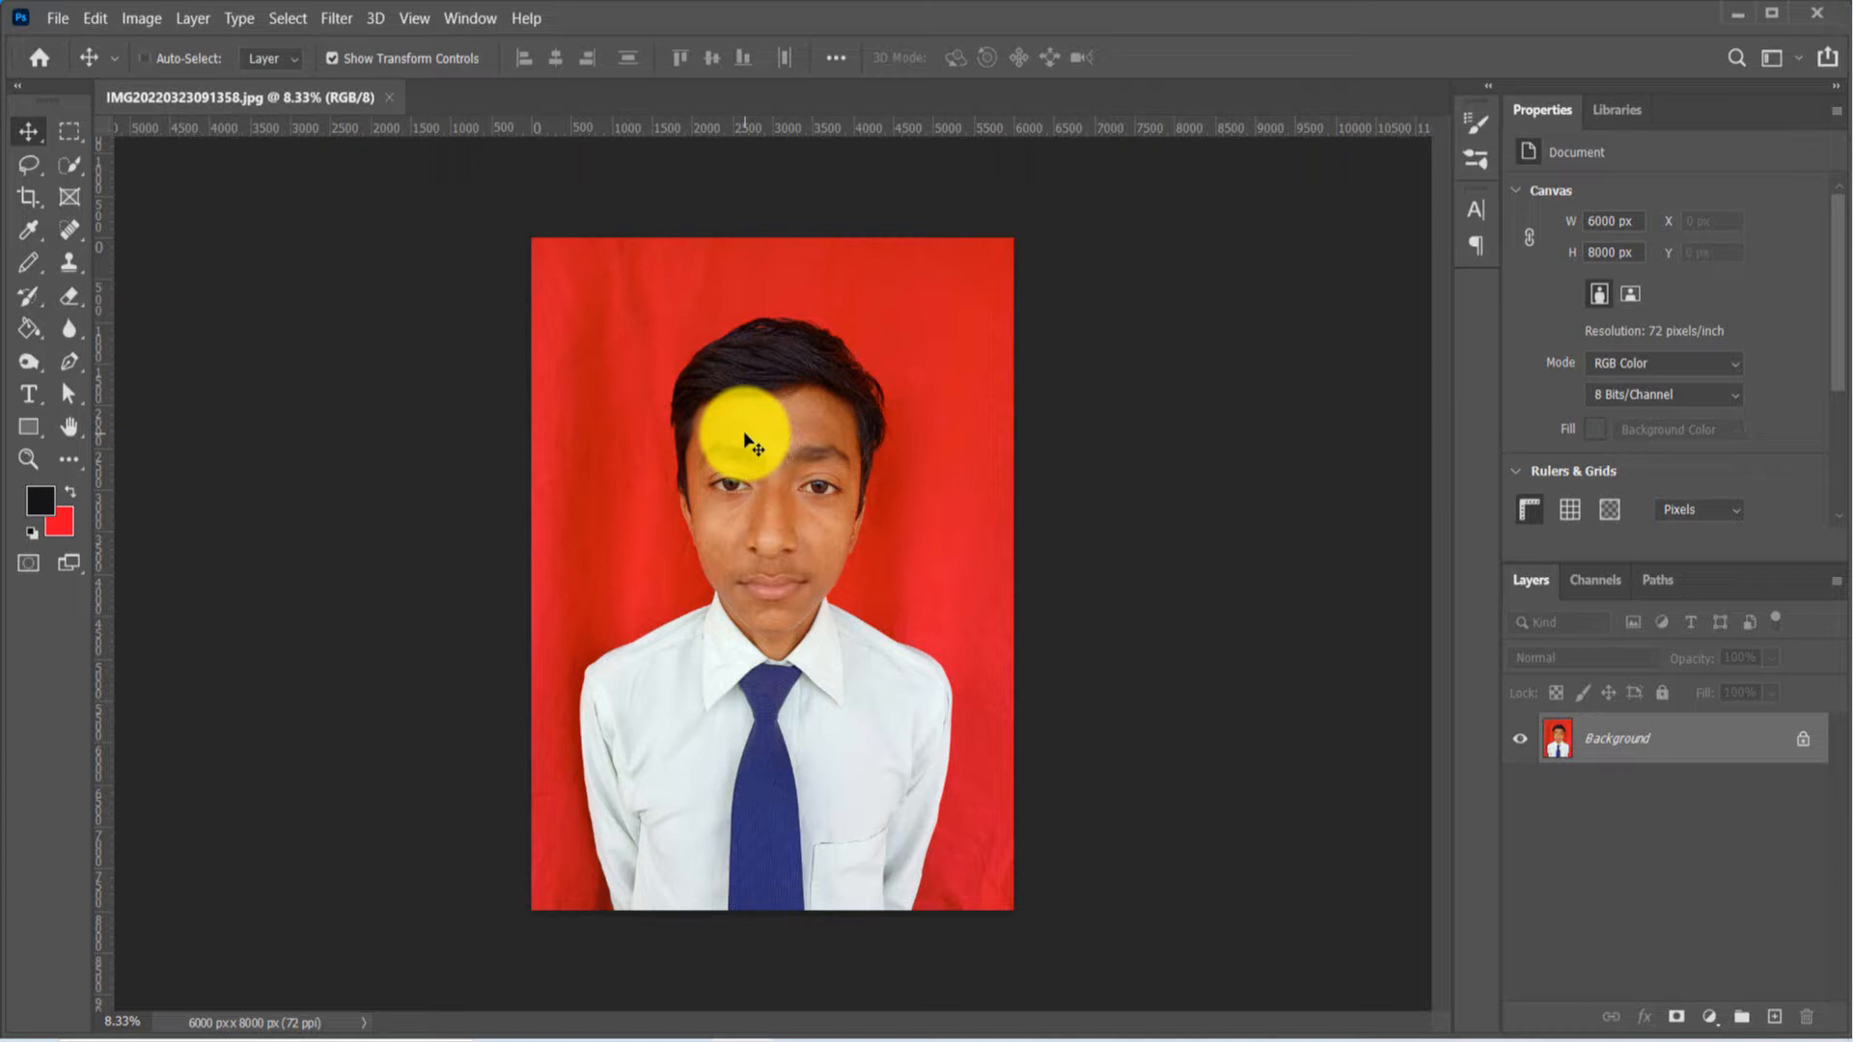
- Start a new document and set its size unit to centimeters
{"action": "key", "text": "ctrl+n"}
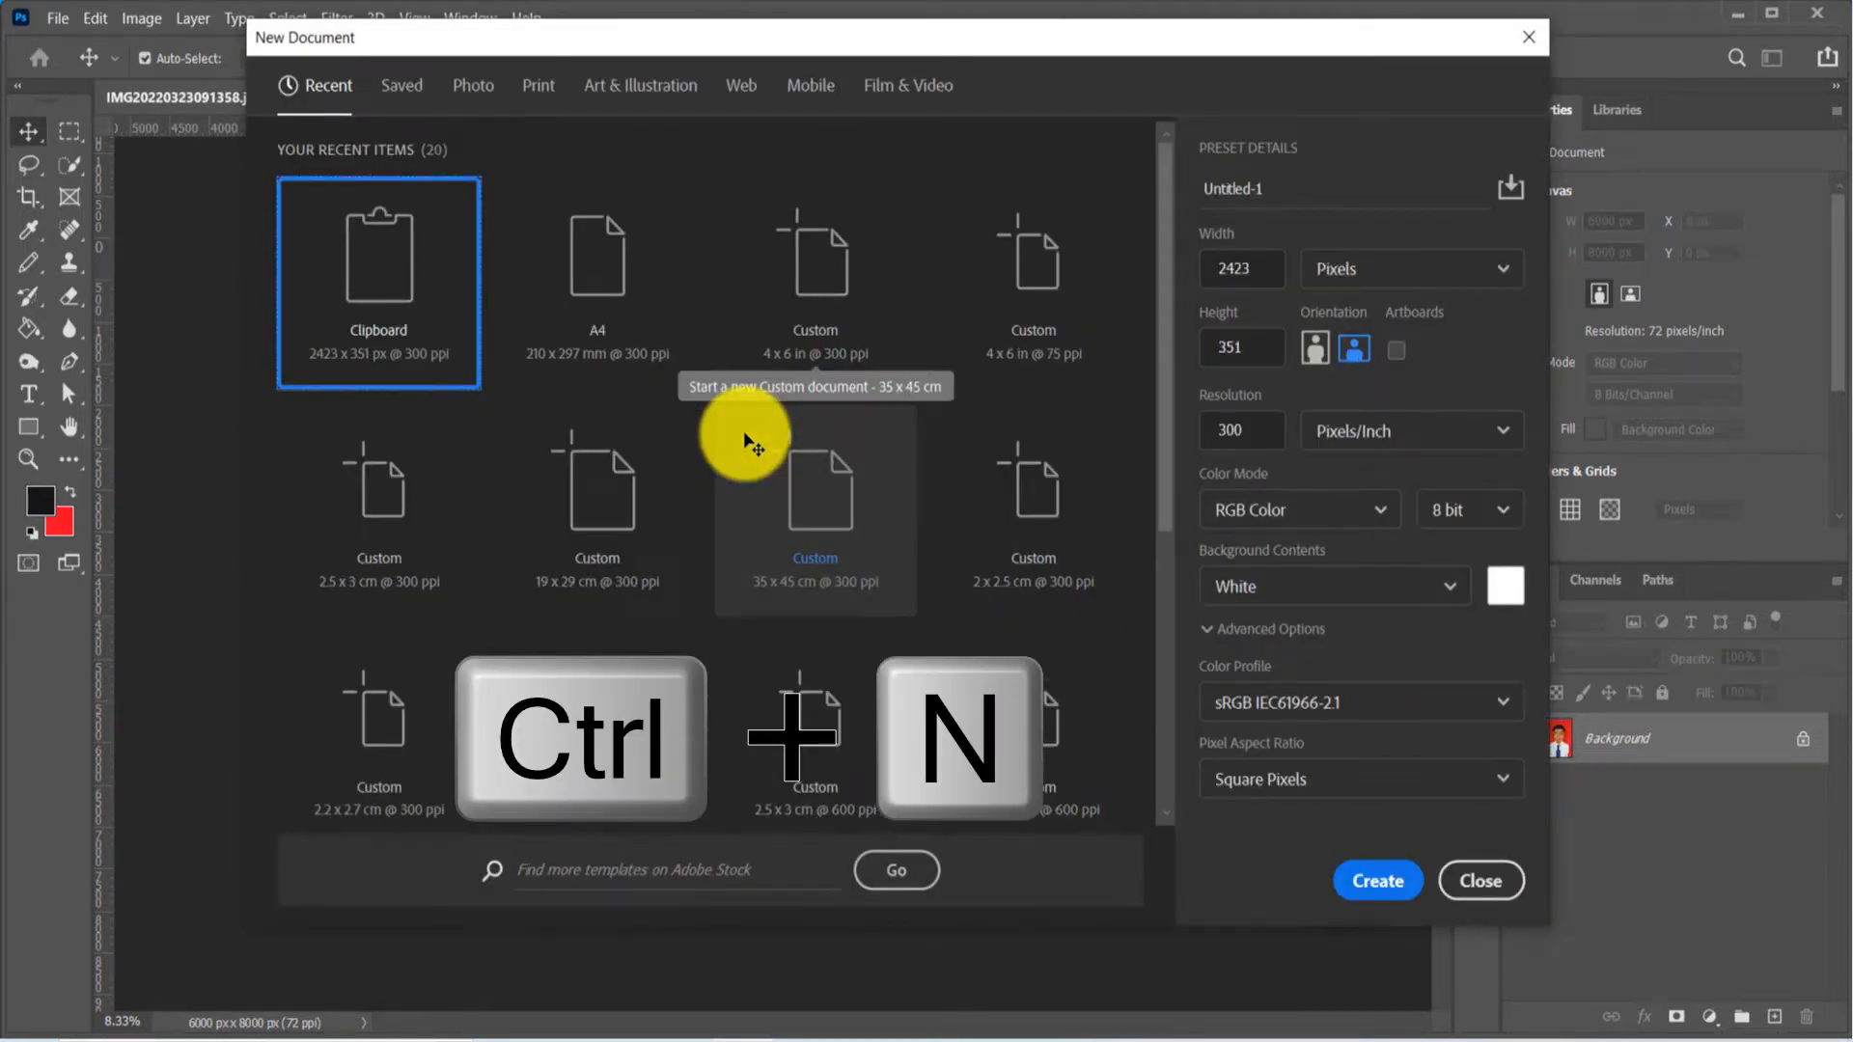
{"action": "left_click", "coordinate": [1528, 37]}
{"action": "left_click", "coordinate": [66, 27]}
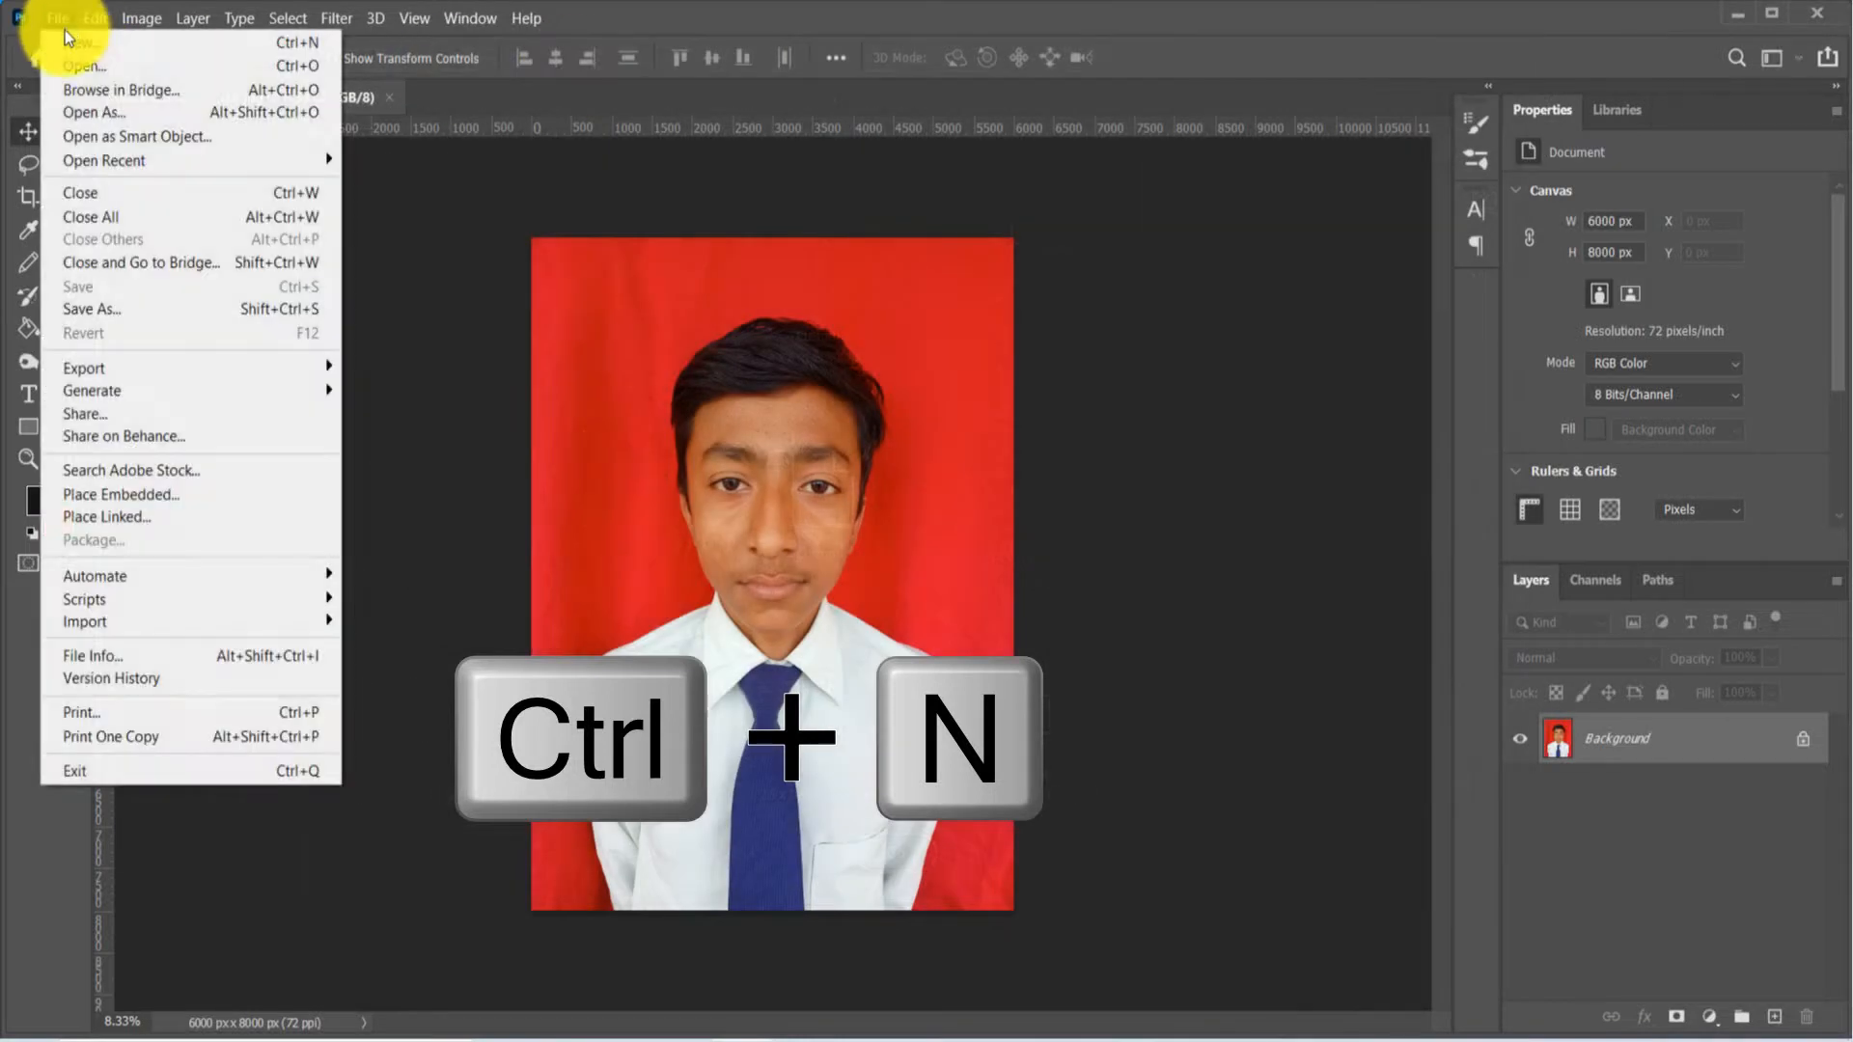
{"action": "left_click", "coordinate": [136, 42]}
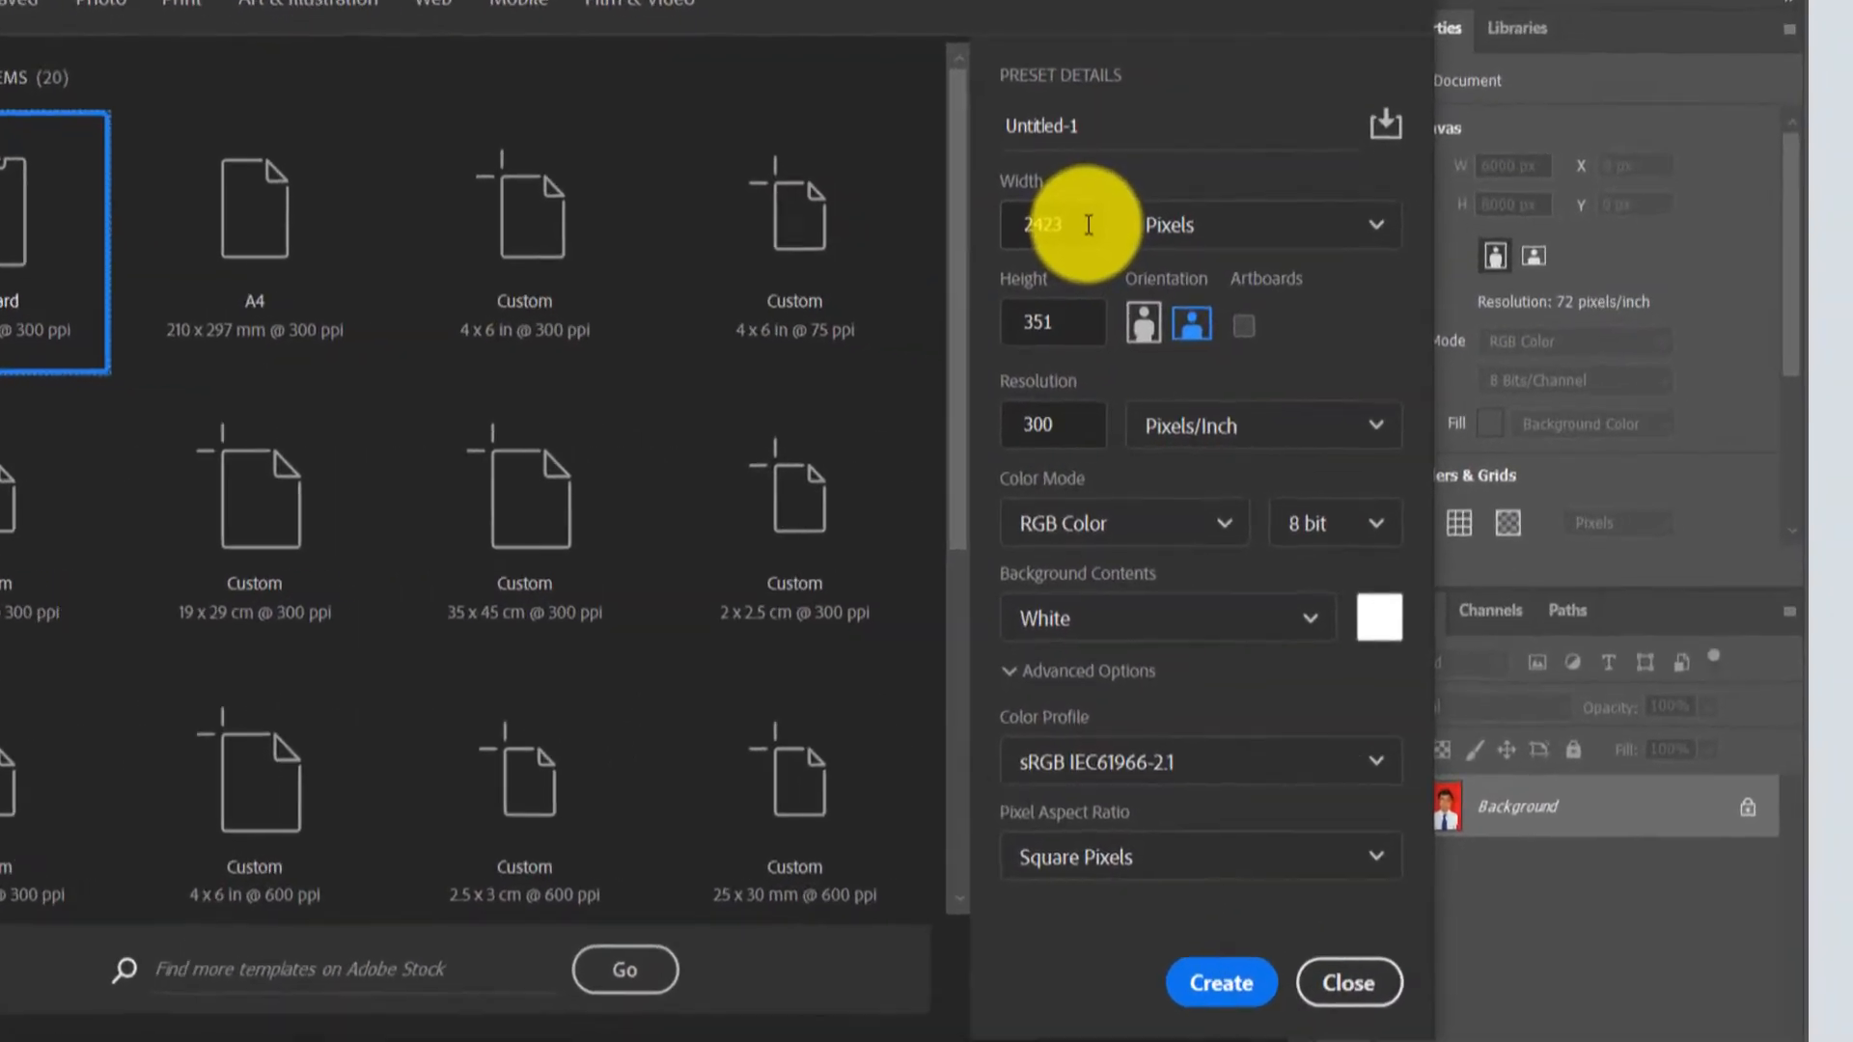
{"action": "left_click", "coordinate": [1484, 274]}
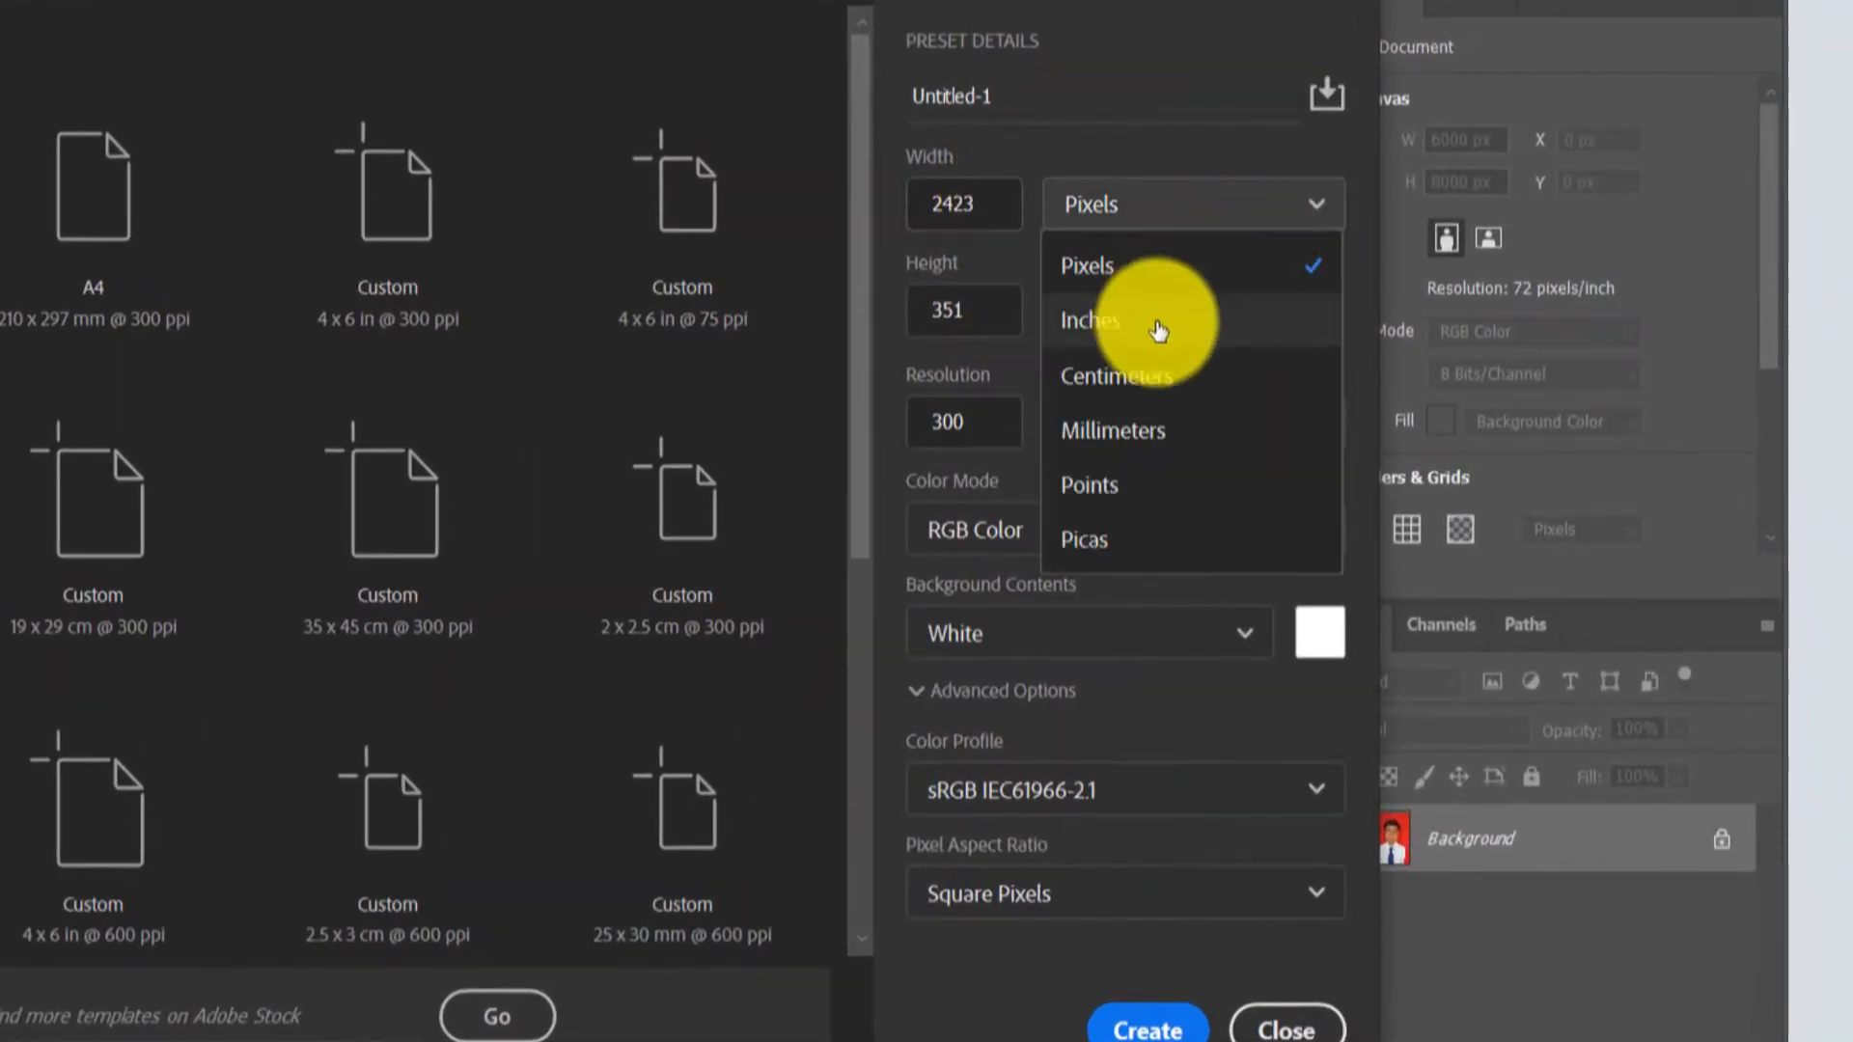
{"action": "left_click", "coordinate": [1134, 388]}
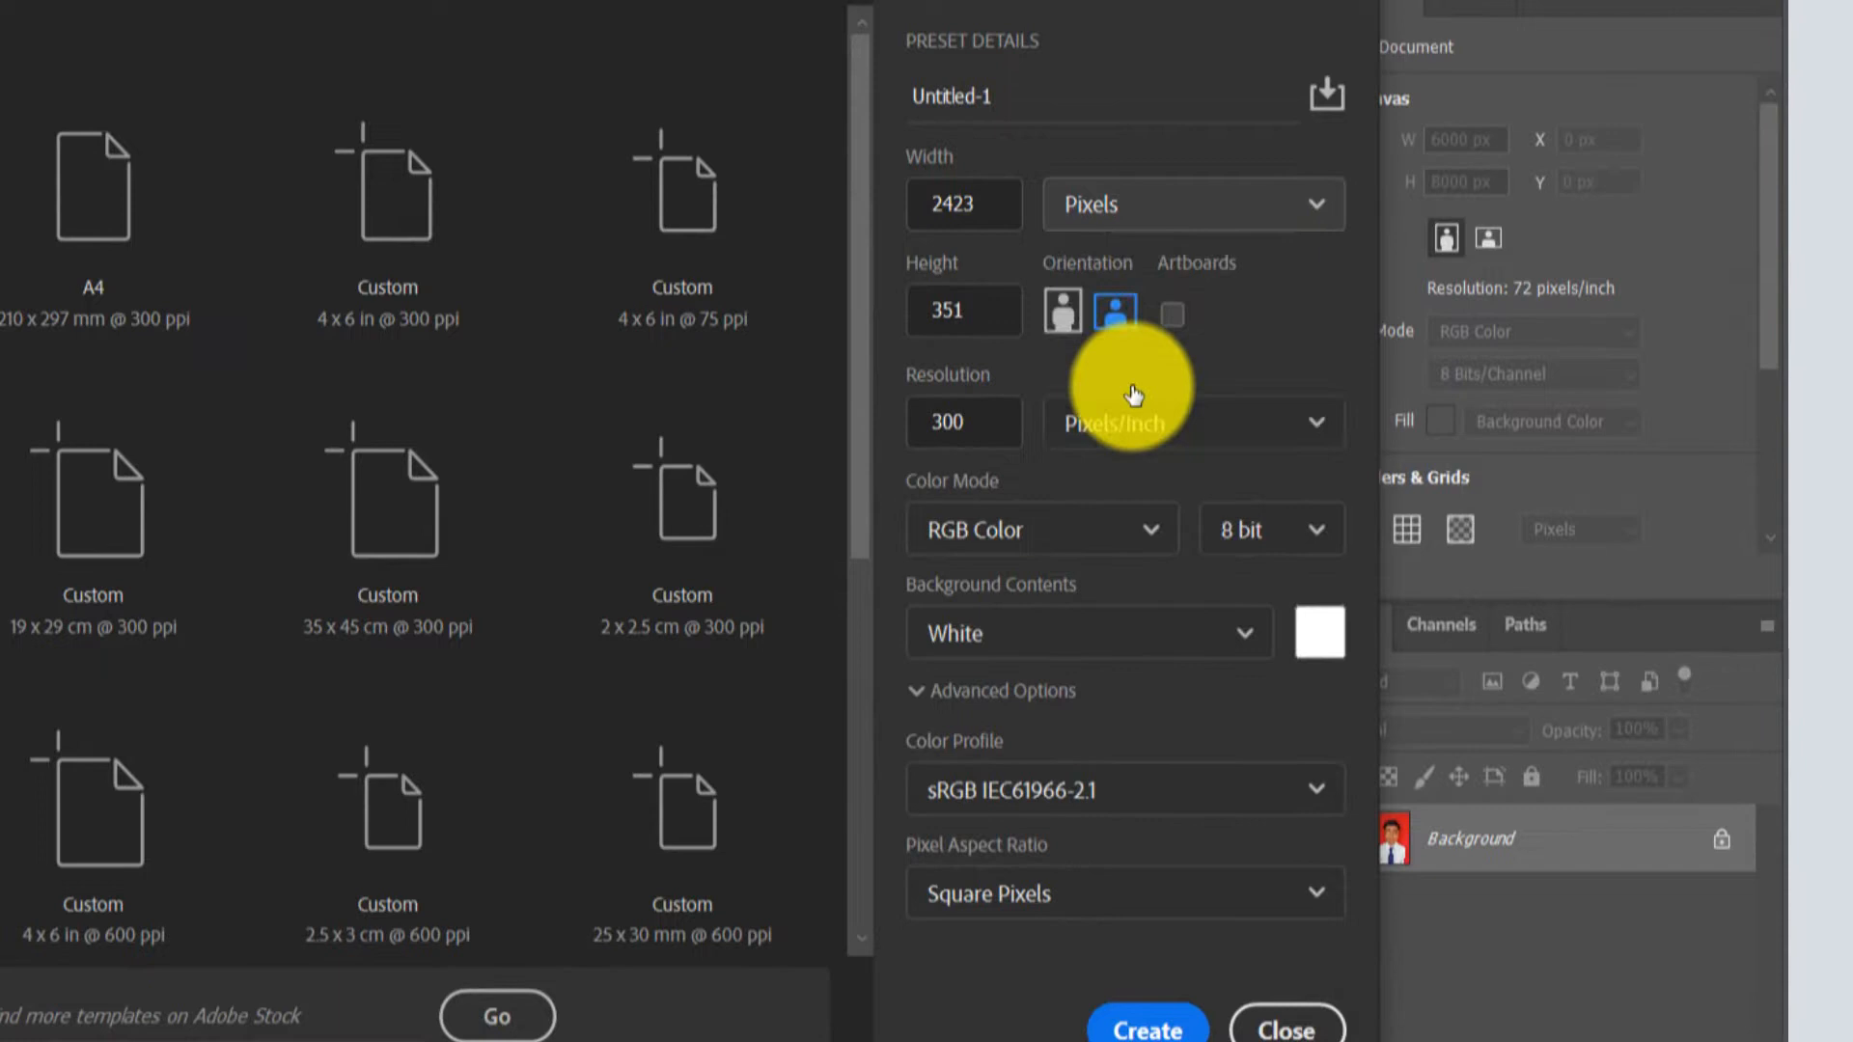
- Set the new document to 2.5 cm wide and 3 cm high at 300 pixels/inch and create it
{"action": "left_click", "coordinate": [1001, 208]}
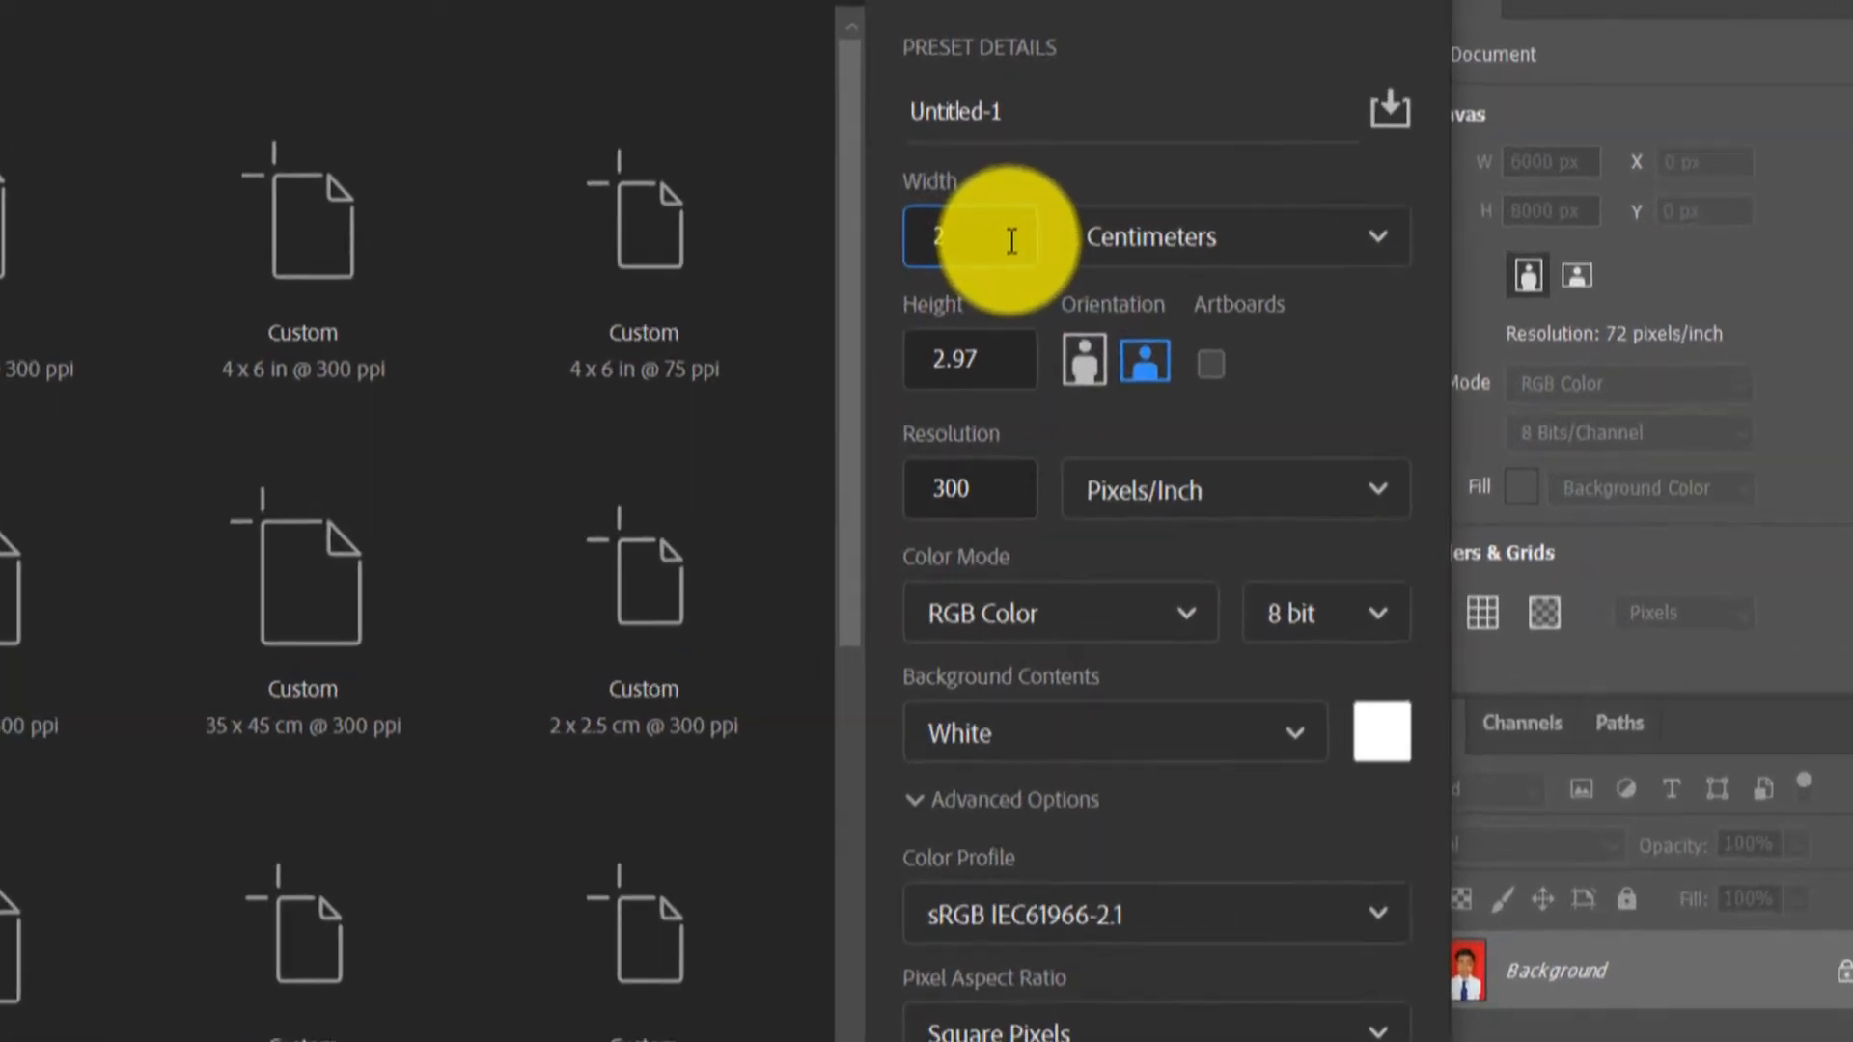
{"action": "type", "text": ".5"}
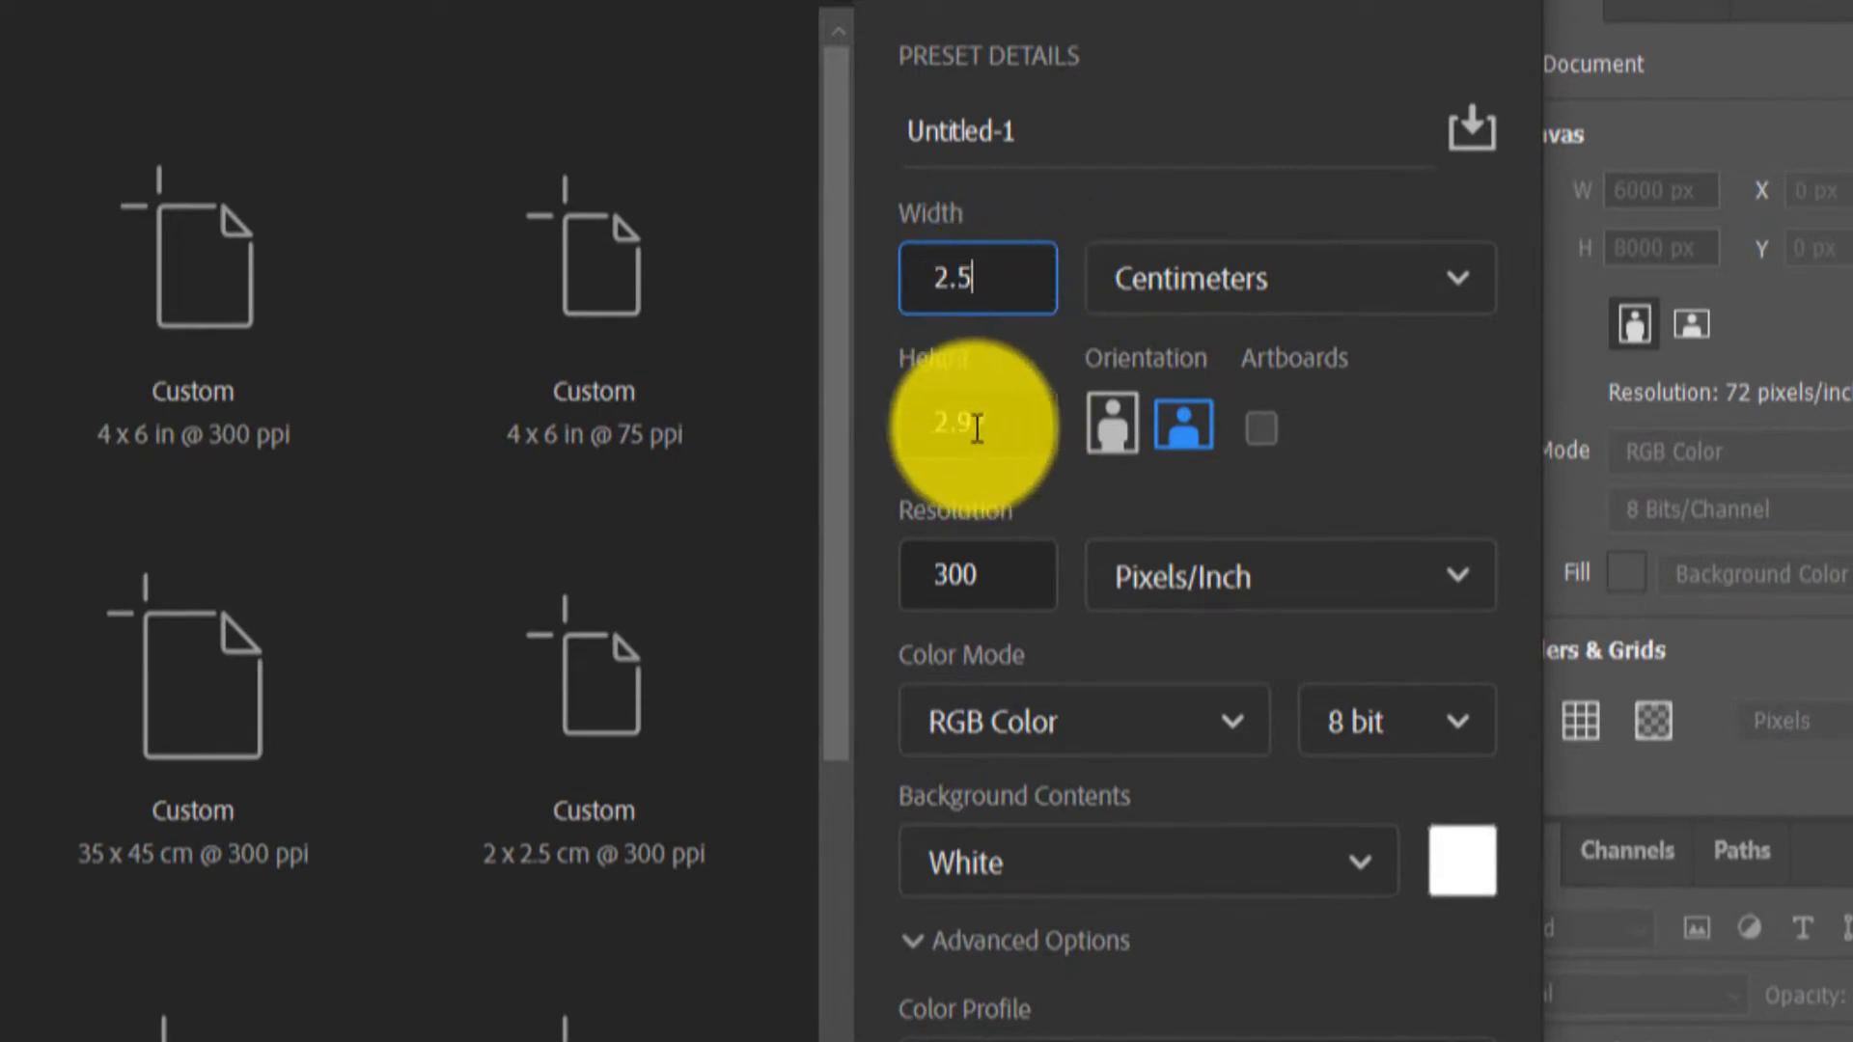
{"action": "key", "text": "Tab"}
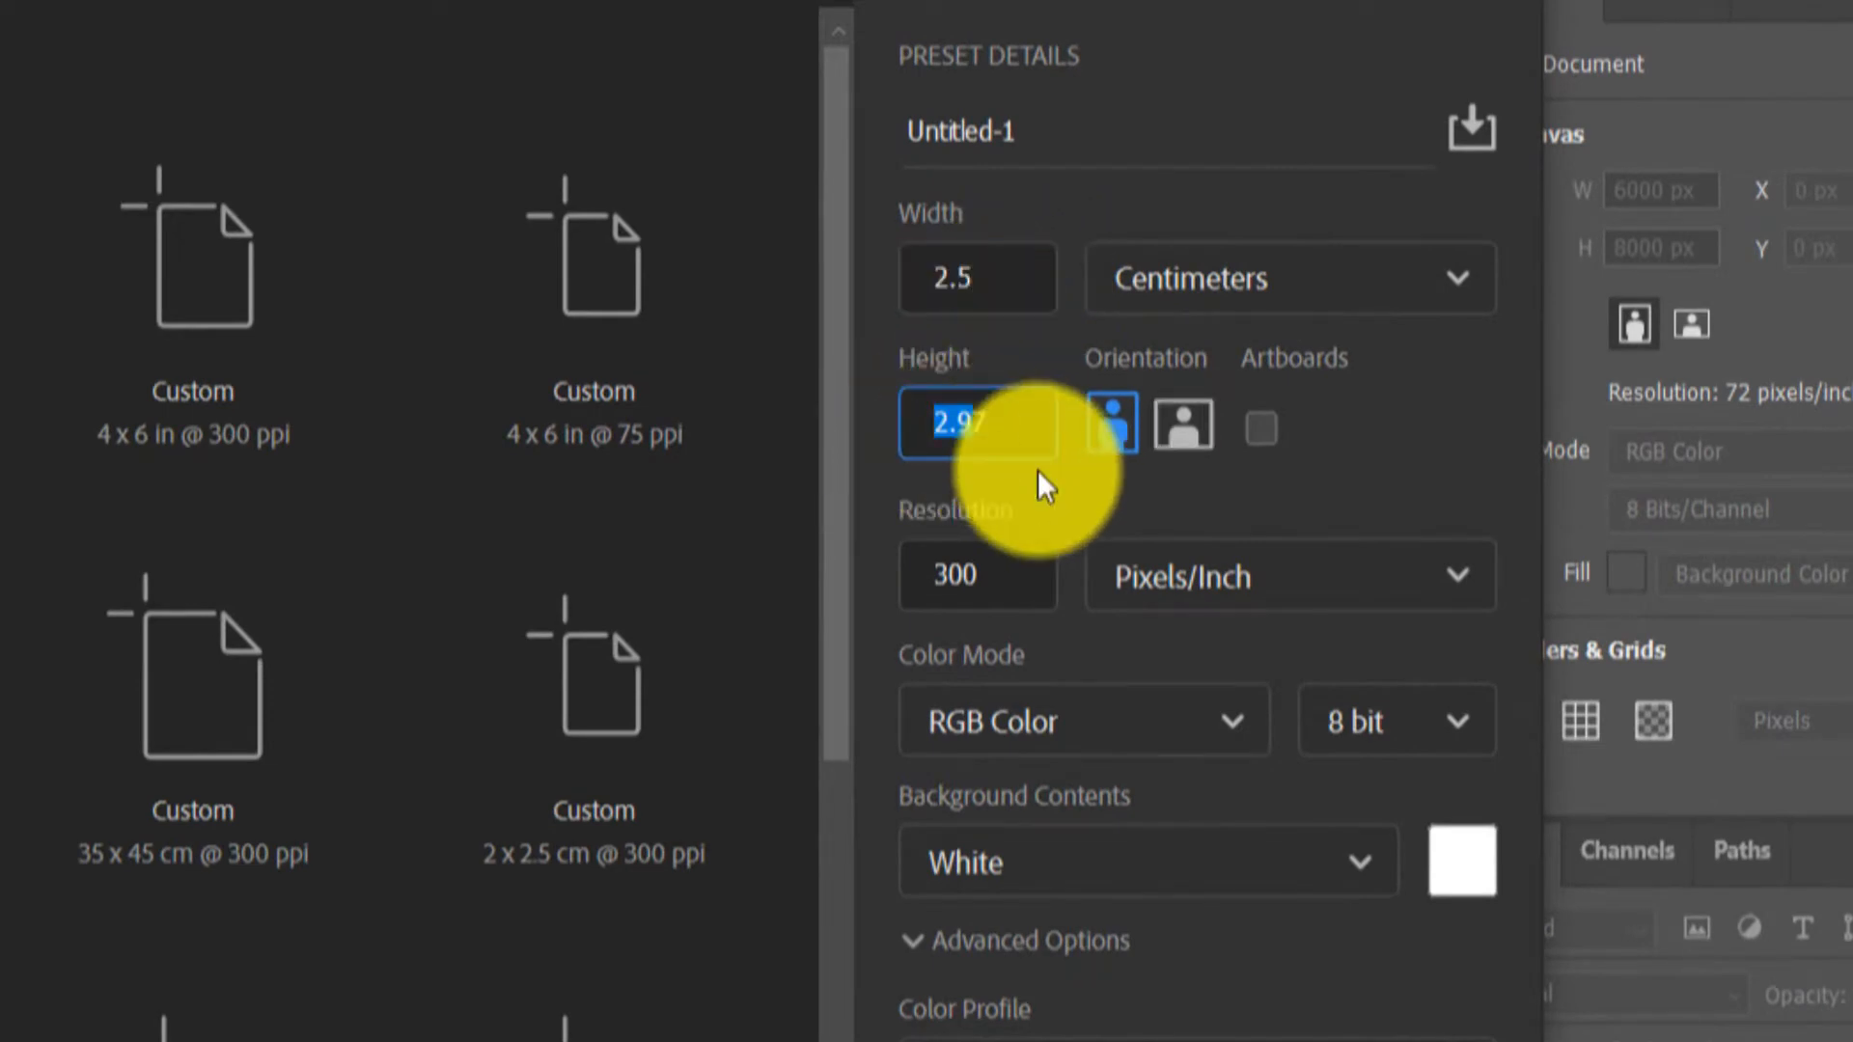
{"action": "type", "text": "37"}
{"action": "left_click_drag", "start_coordinate": [977, 422], "coordinate": [904, 418]}
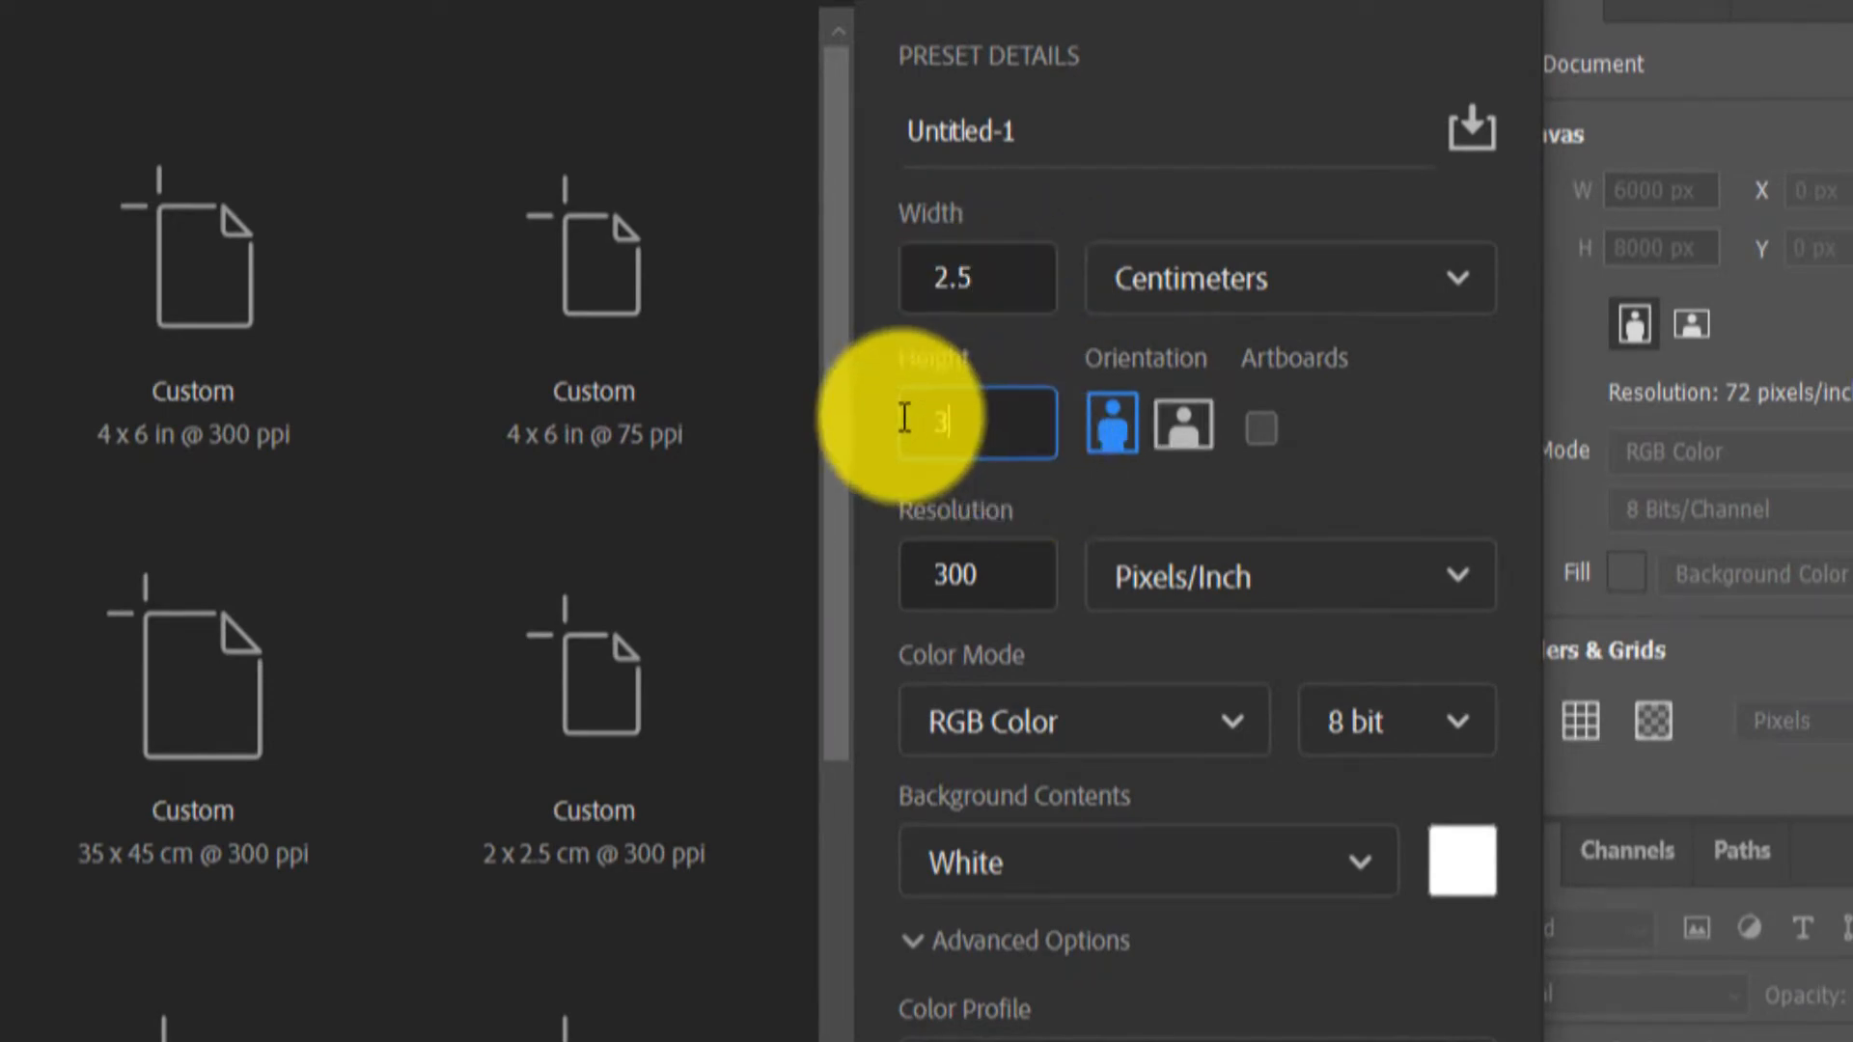
{"action": "left_click", "coordinate": [1006, 589]}
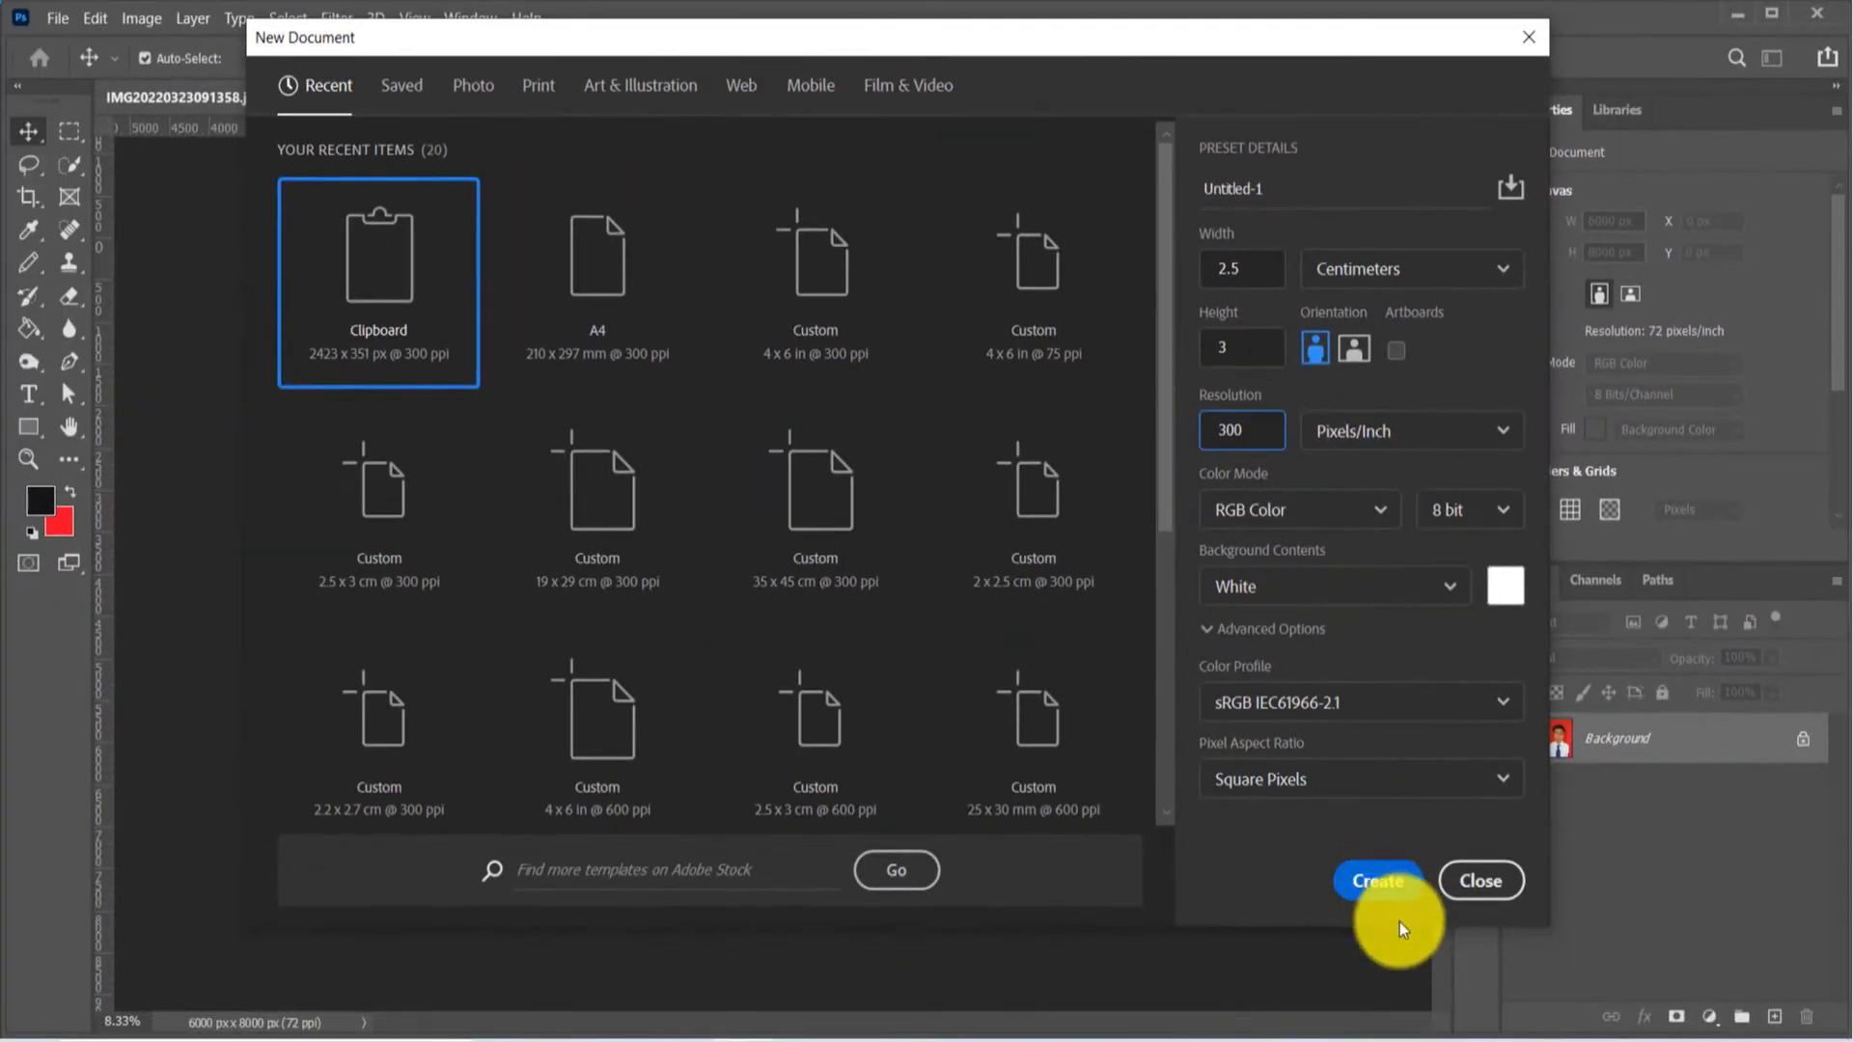
{"action": "left_click", "coordinate": [1382, 884]}
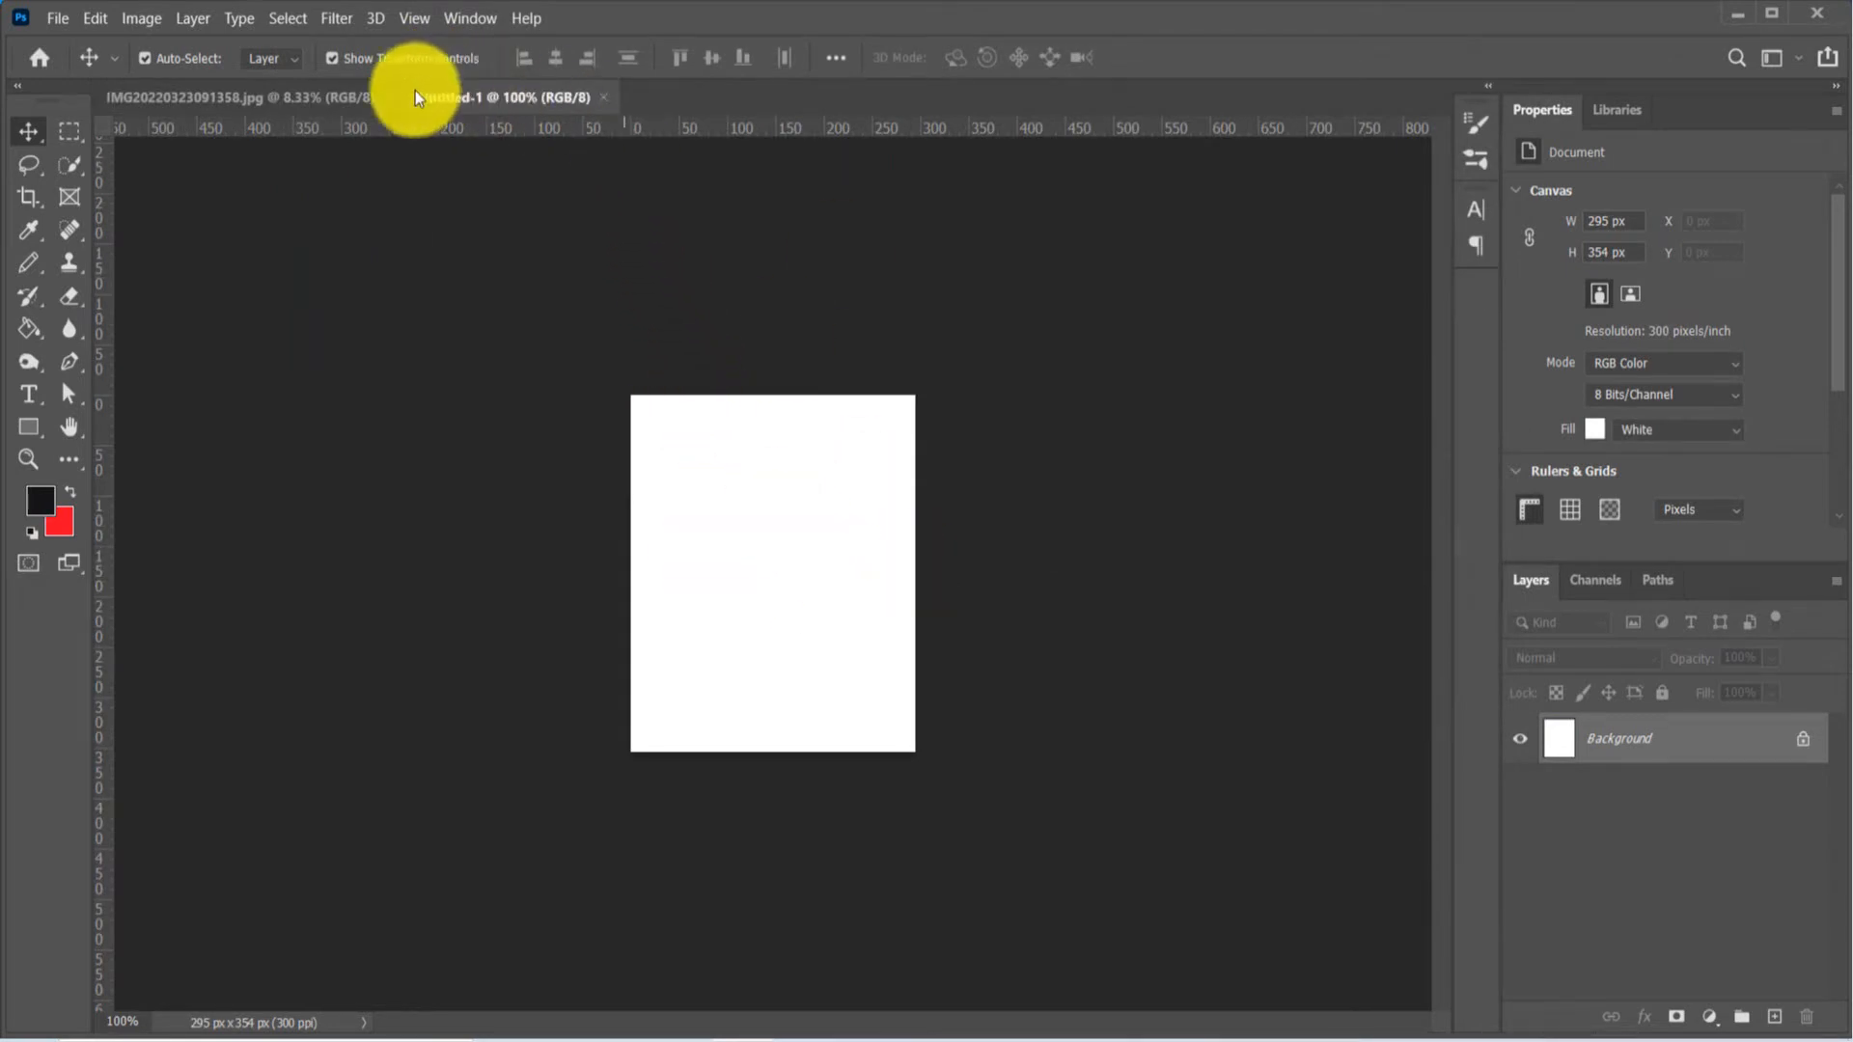
- Switch to the IMG20220323091358.jpg photo document and activate the Move tool
{"action": "left_click", "coordinate": [316, 97]}
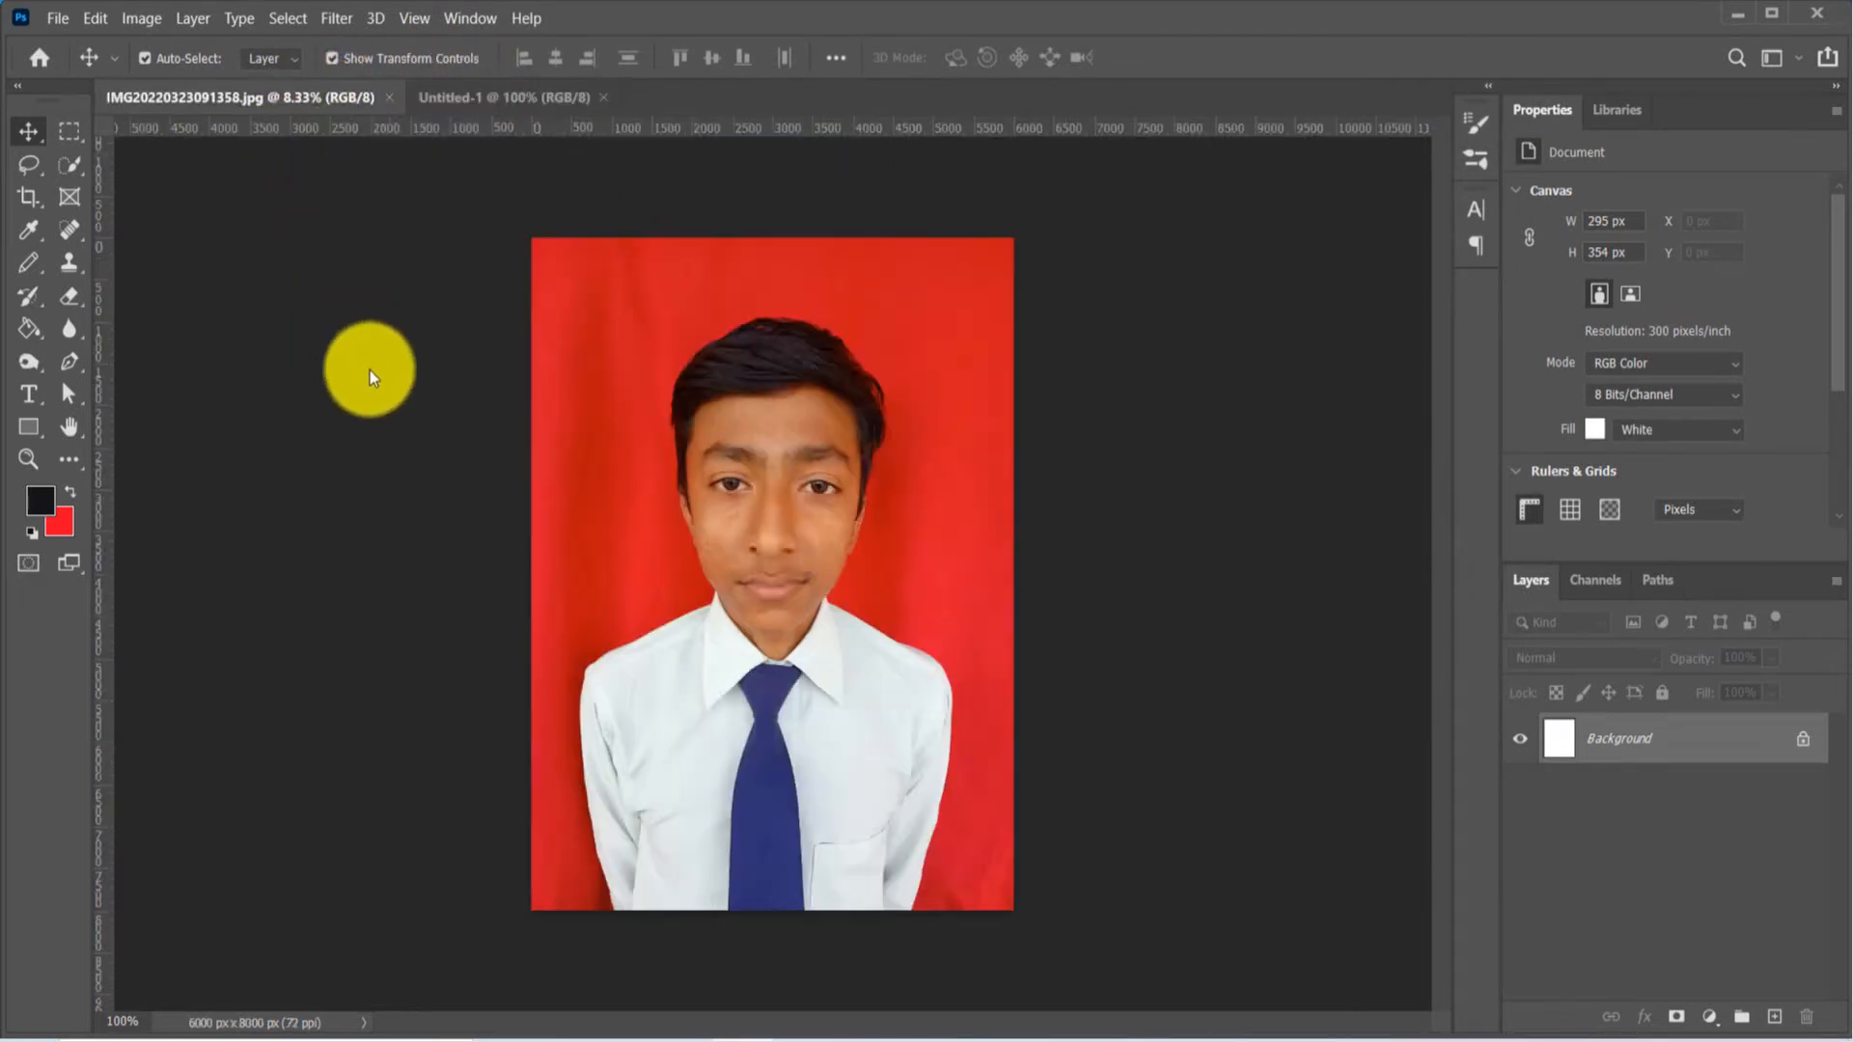
{"action": "left_click", "coordinate": [492, 91]}
{"action": "left_click", "coordinate": [343, 103]}
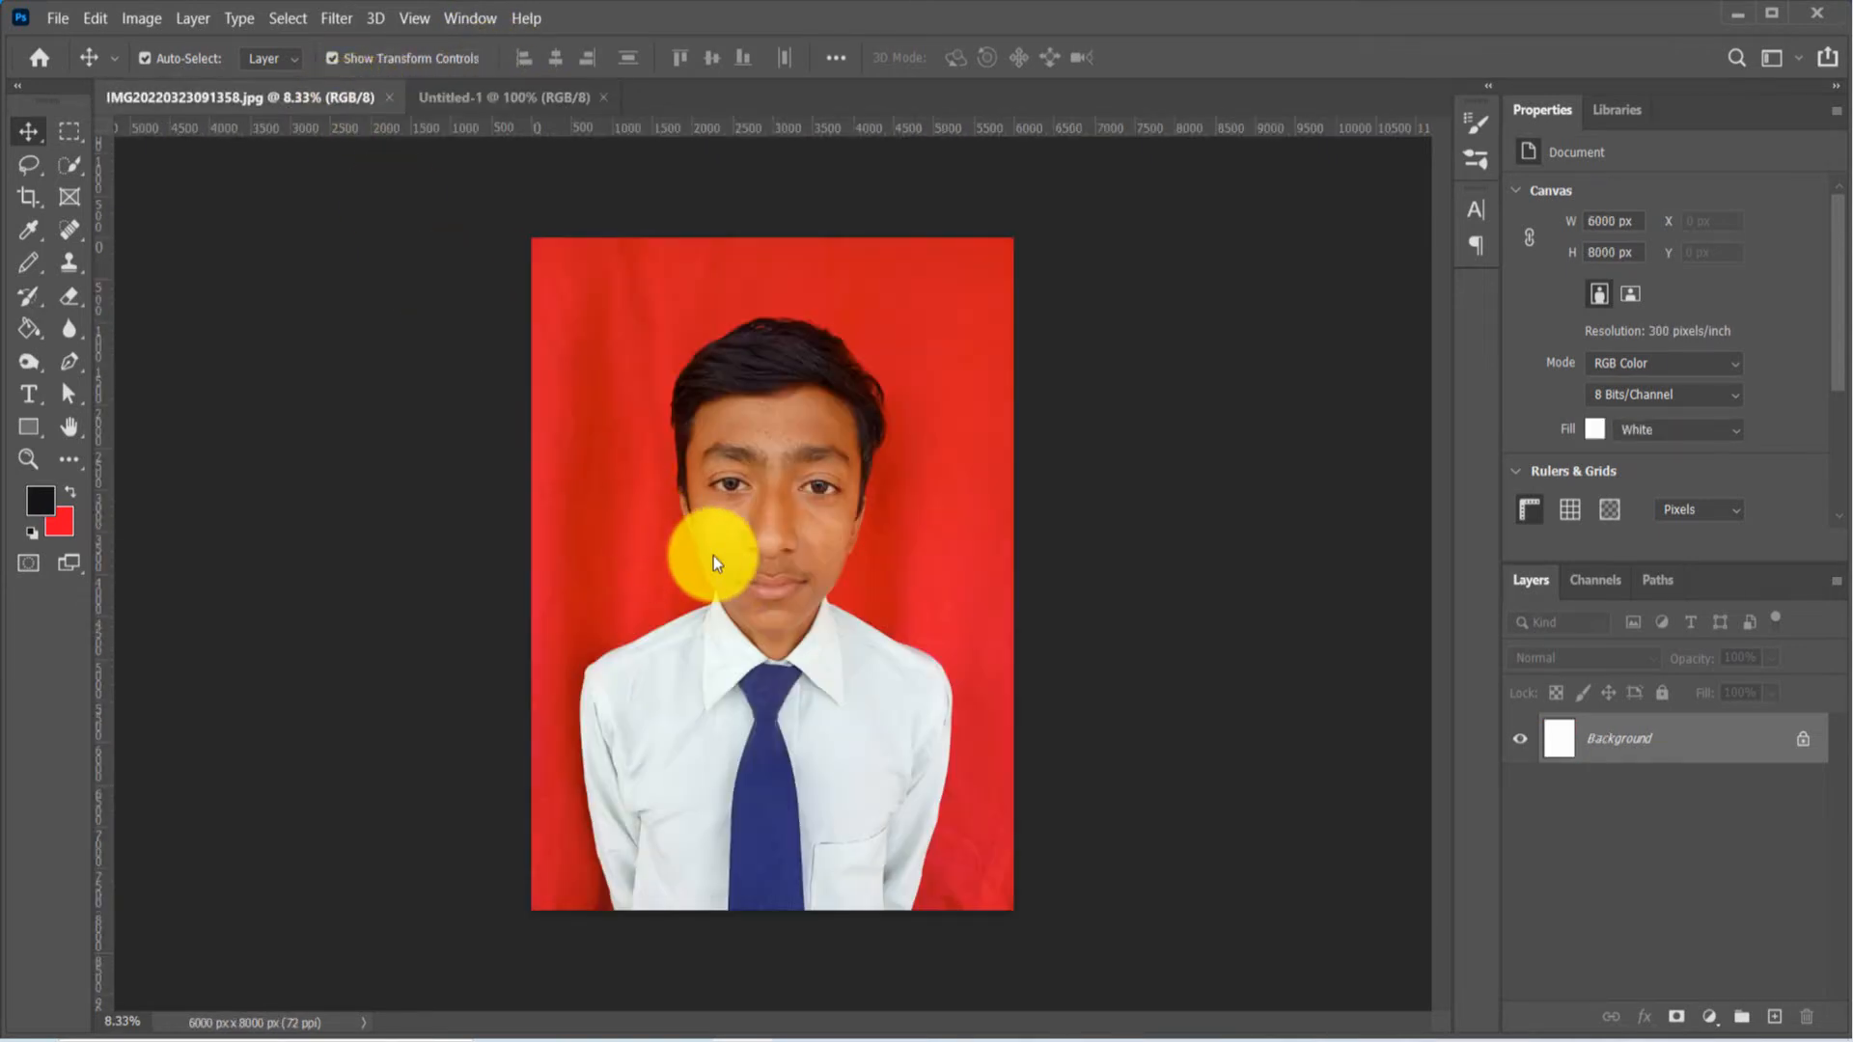
{"action": "left_click", "coordinate": [32, 197]}
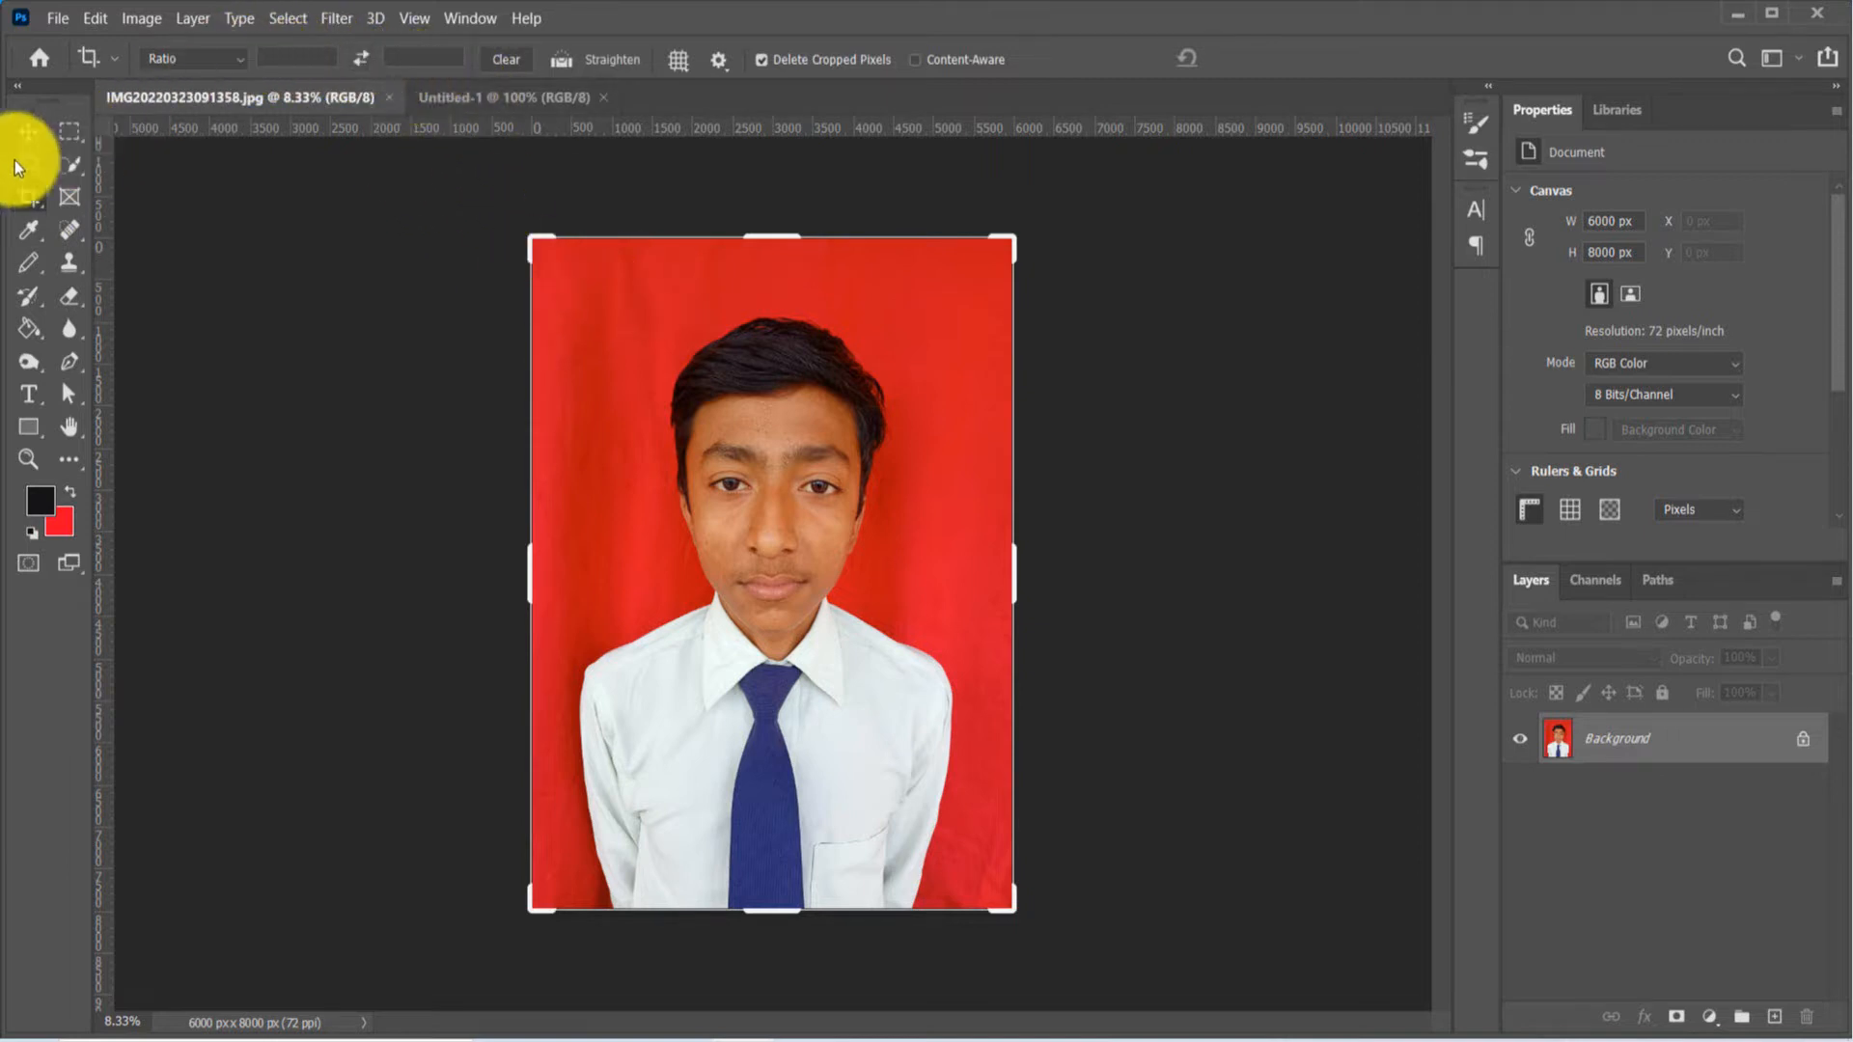
{"action": "left_click", "coordinate": [23, 133]}
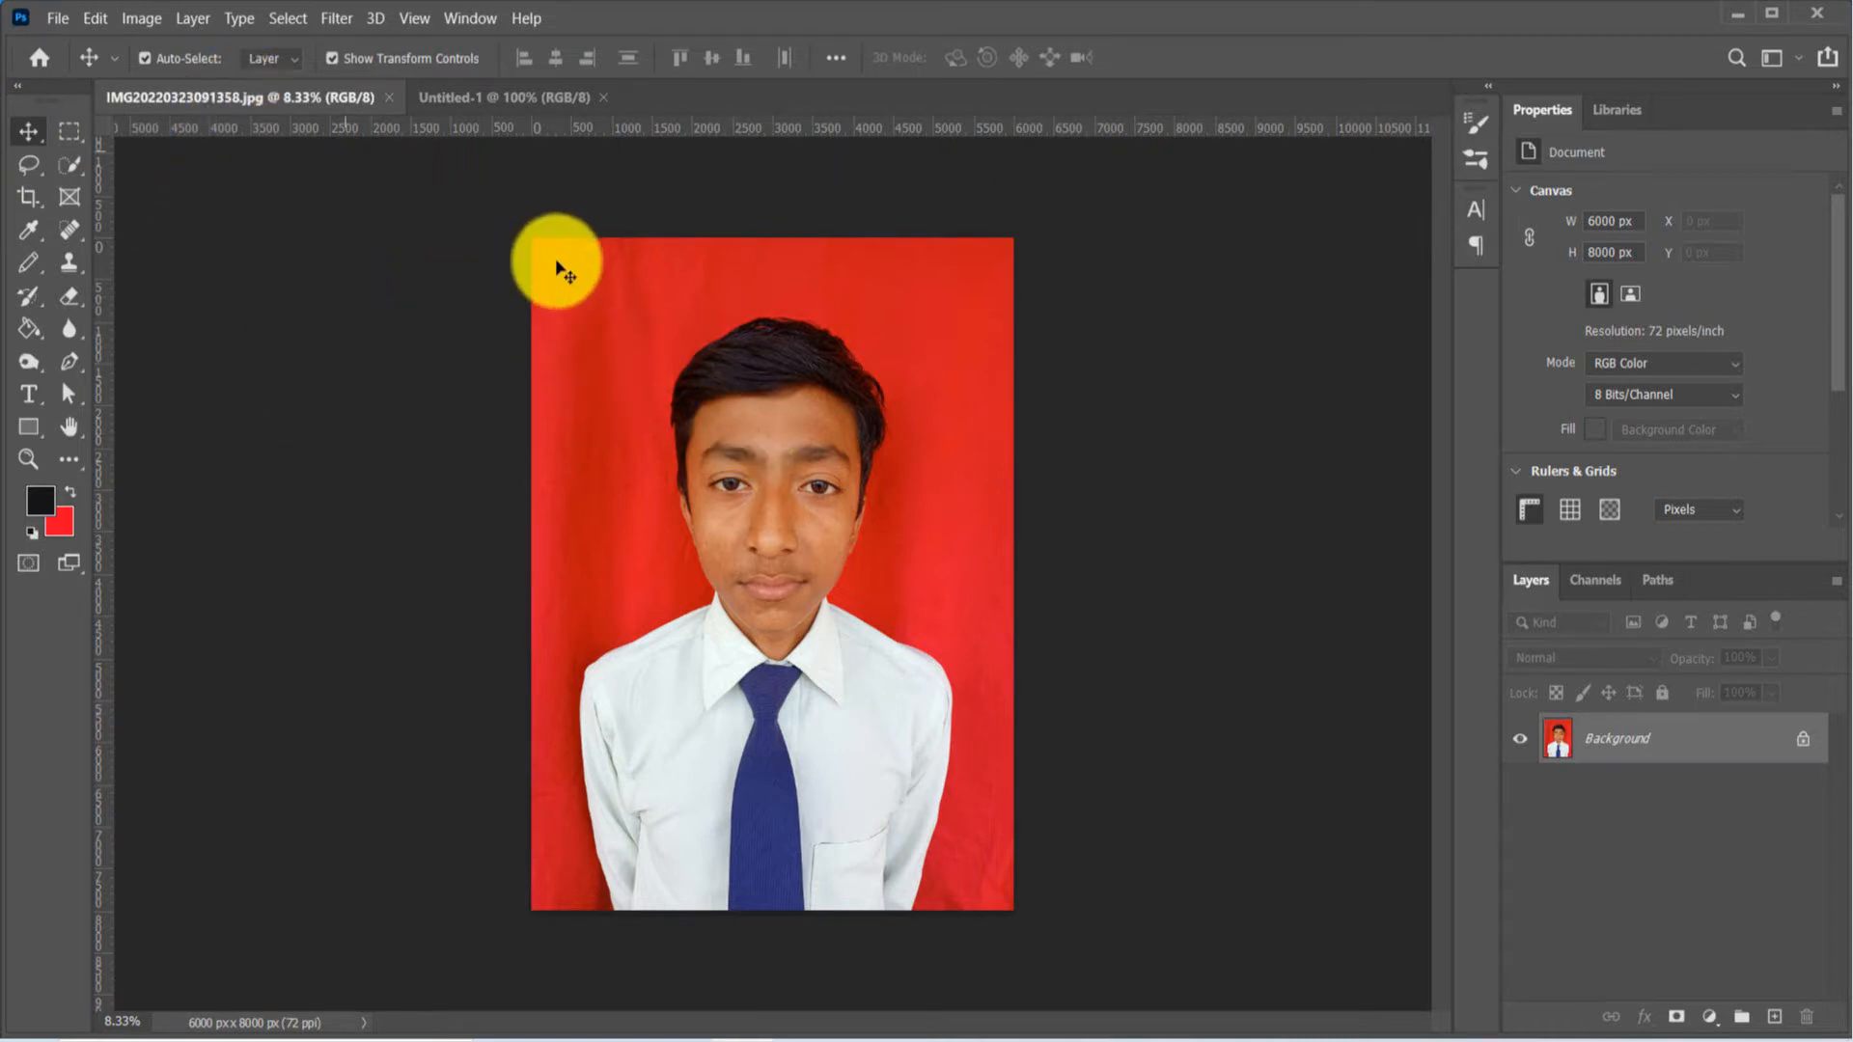
{"action": "left_click", "coordinate": [517, 96]}
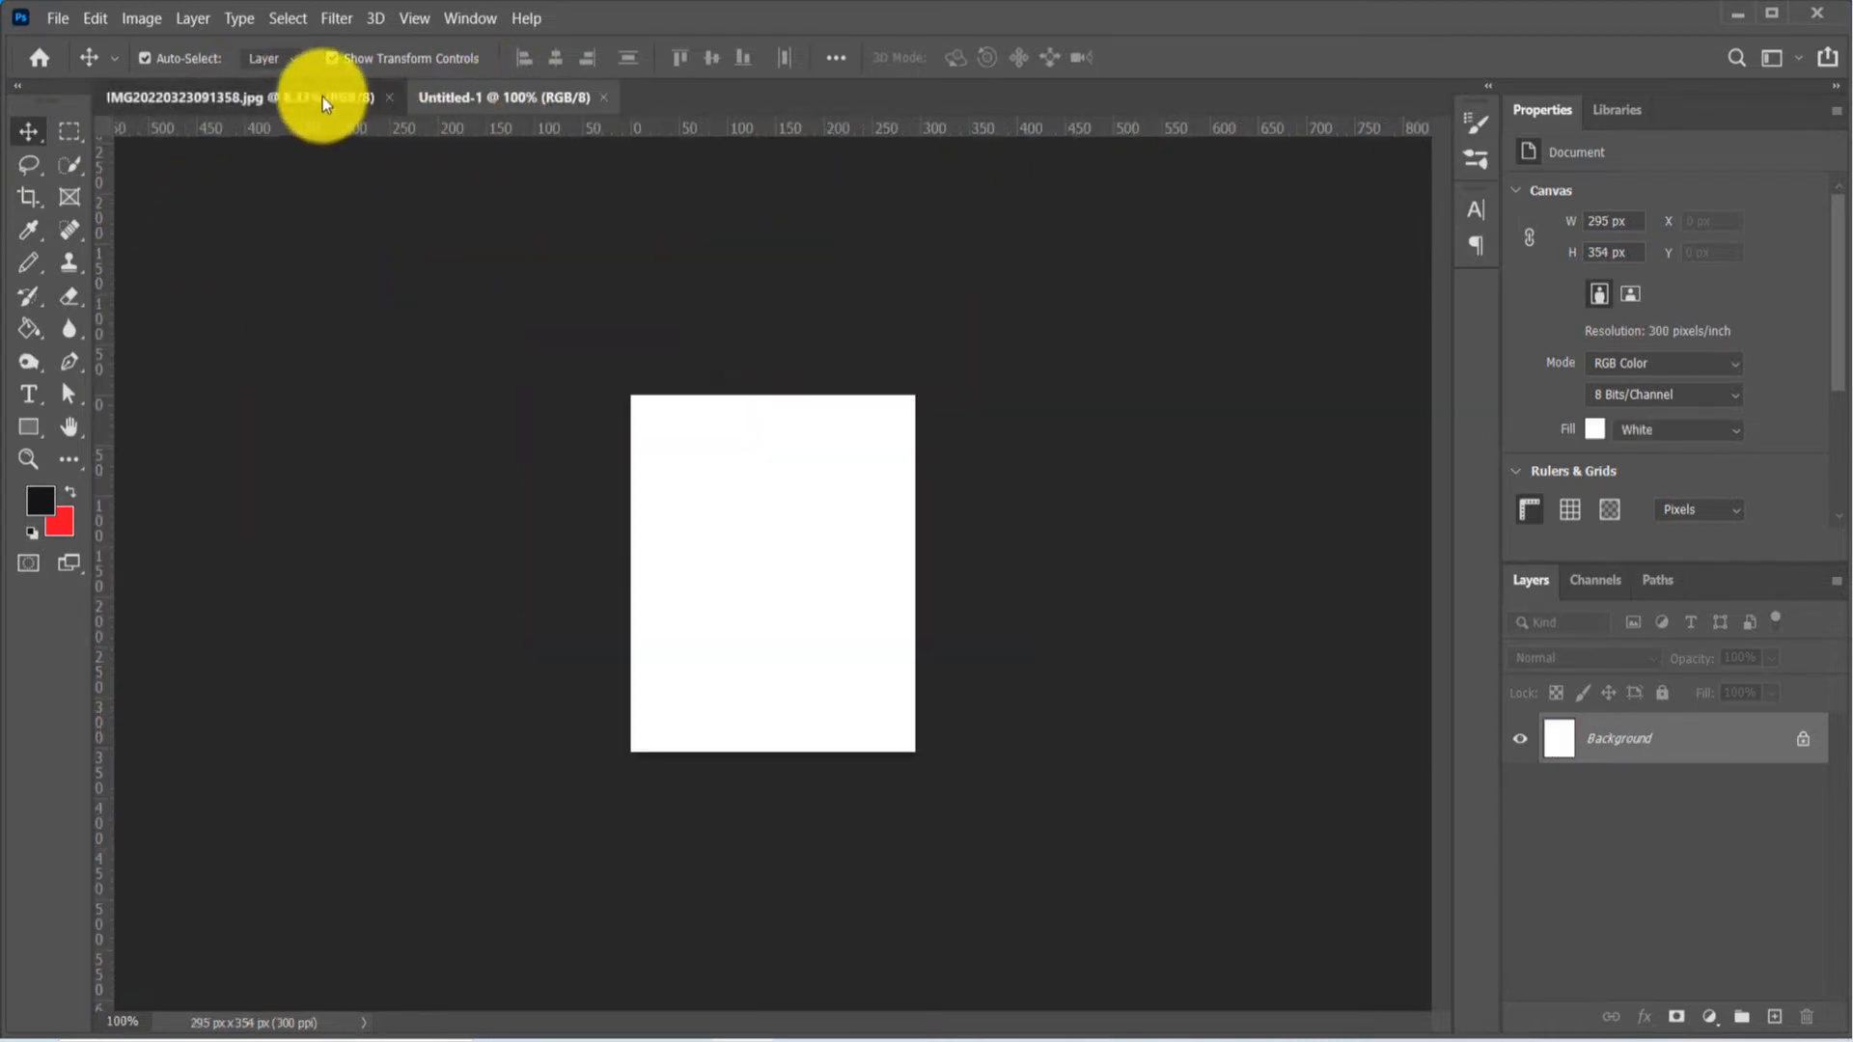
{"action": "left_click", "coordinate": [322, 96]}
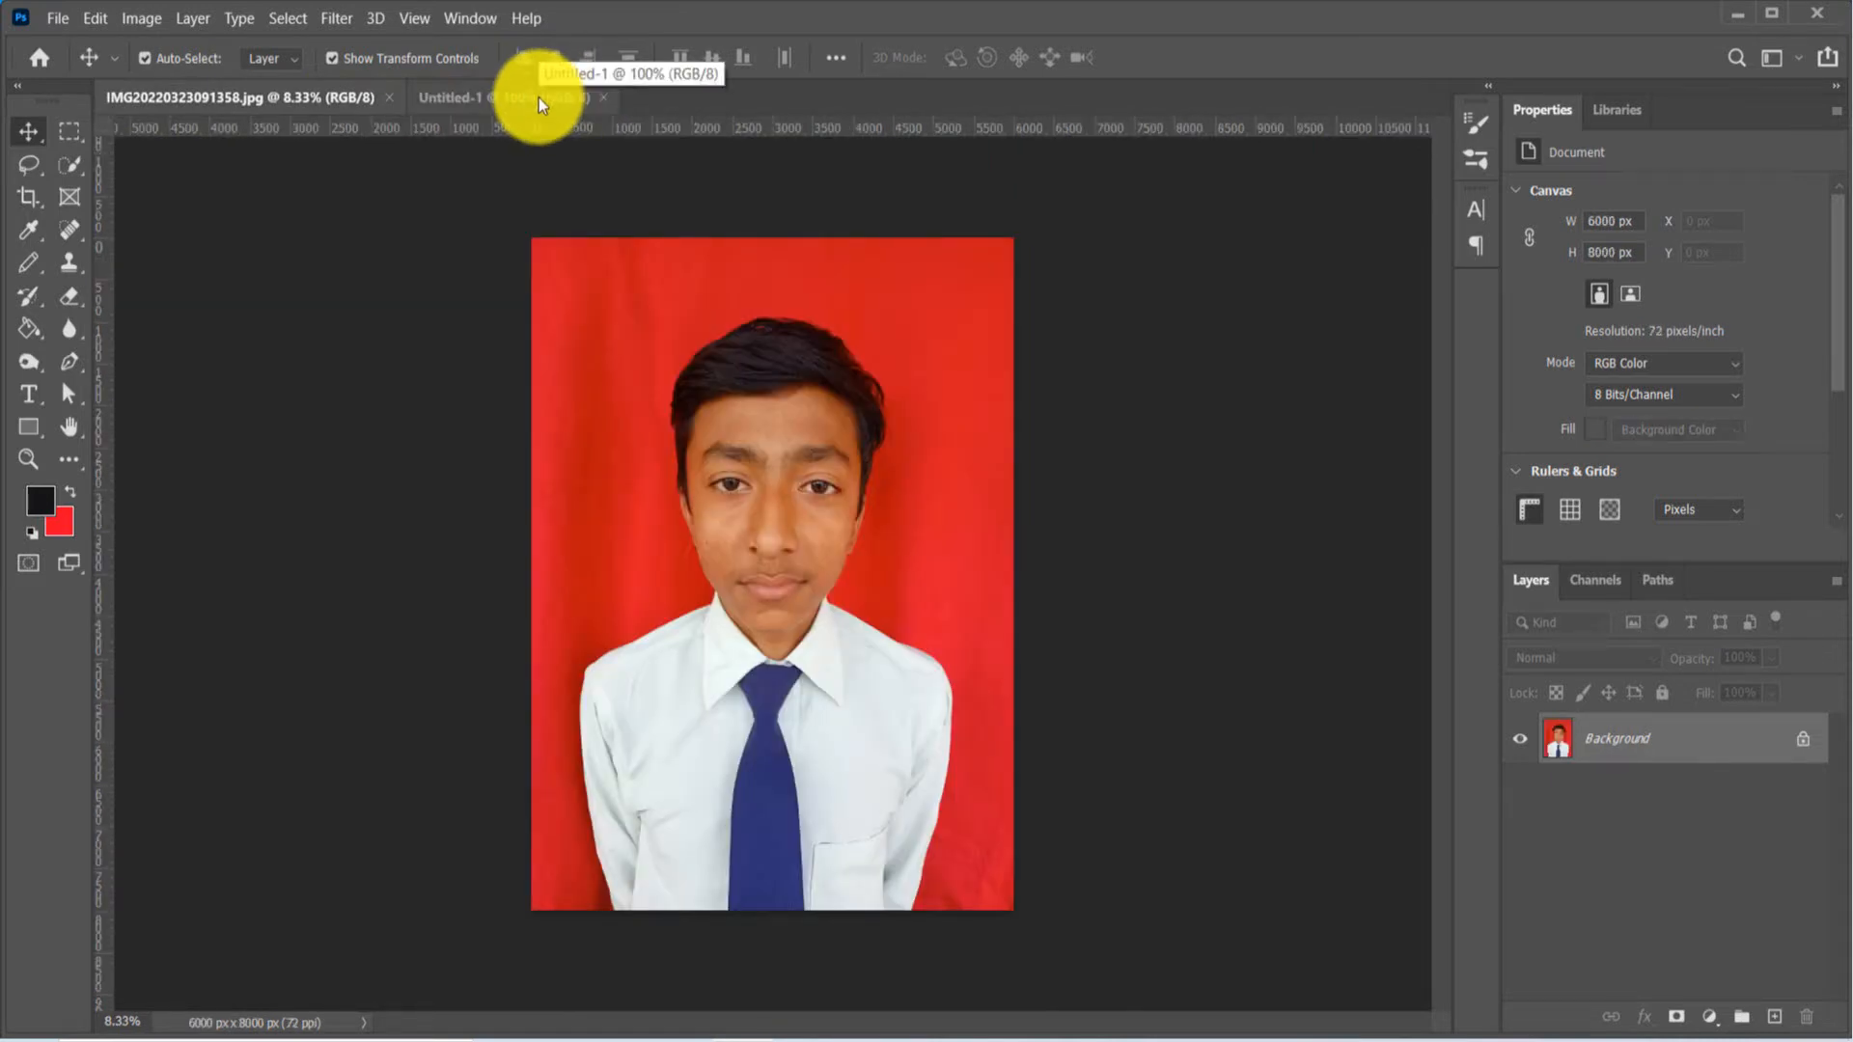
{"action": "left_click", "coordinate": [538, 96]}
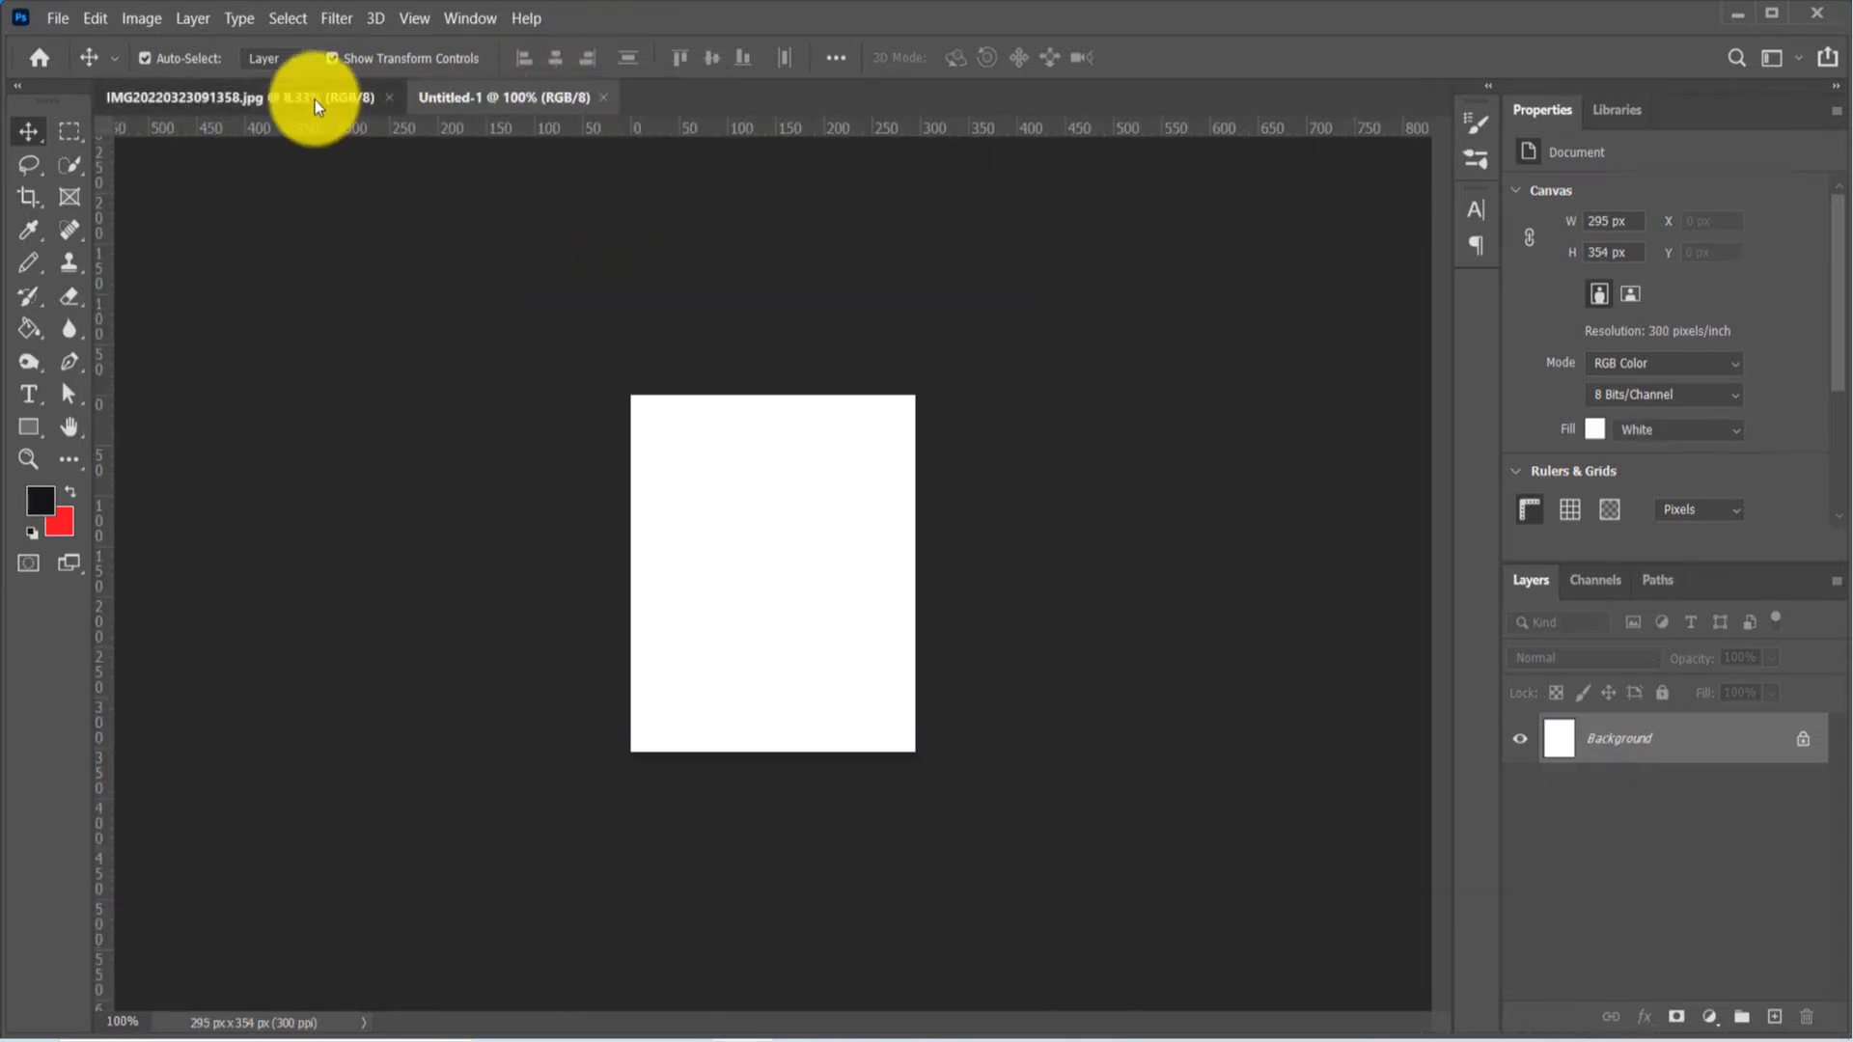
{"action": "left_click", "coordinate": [333, 100]}
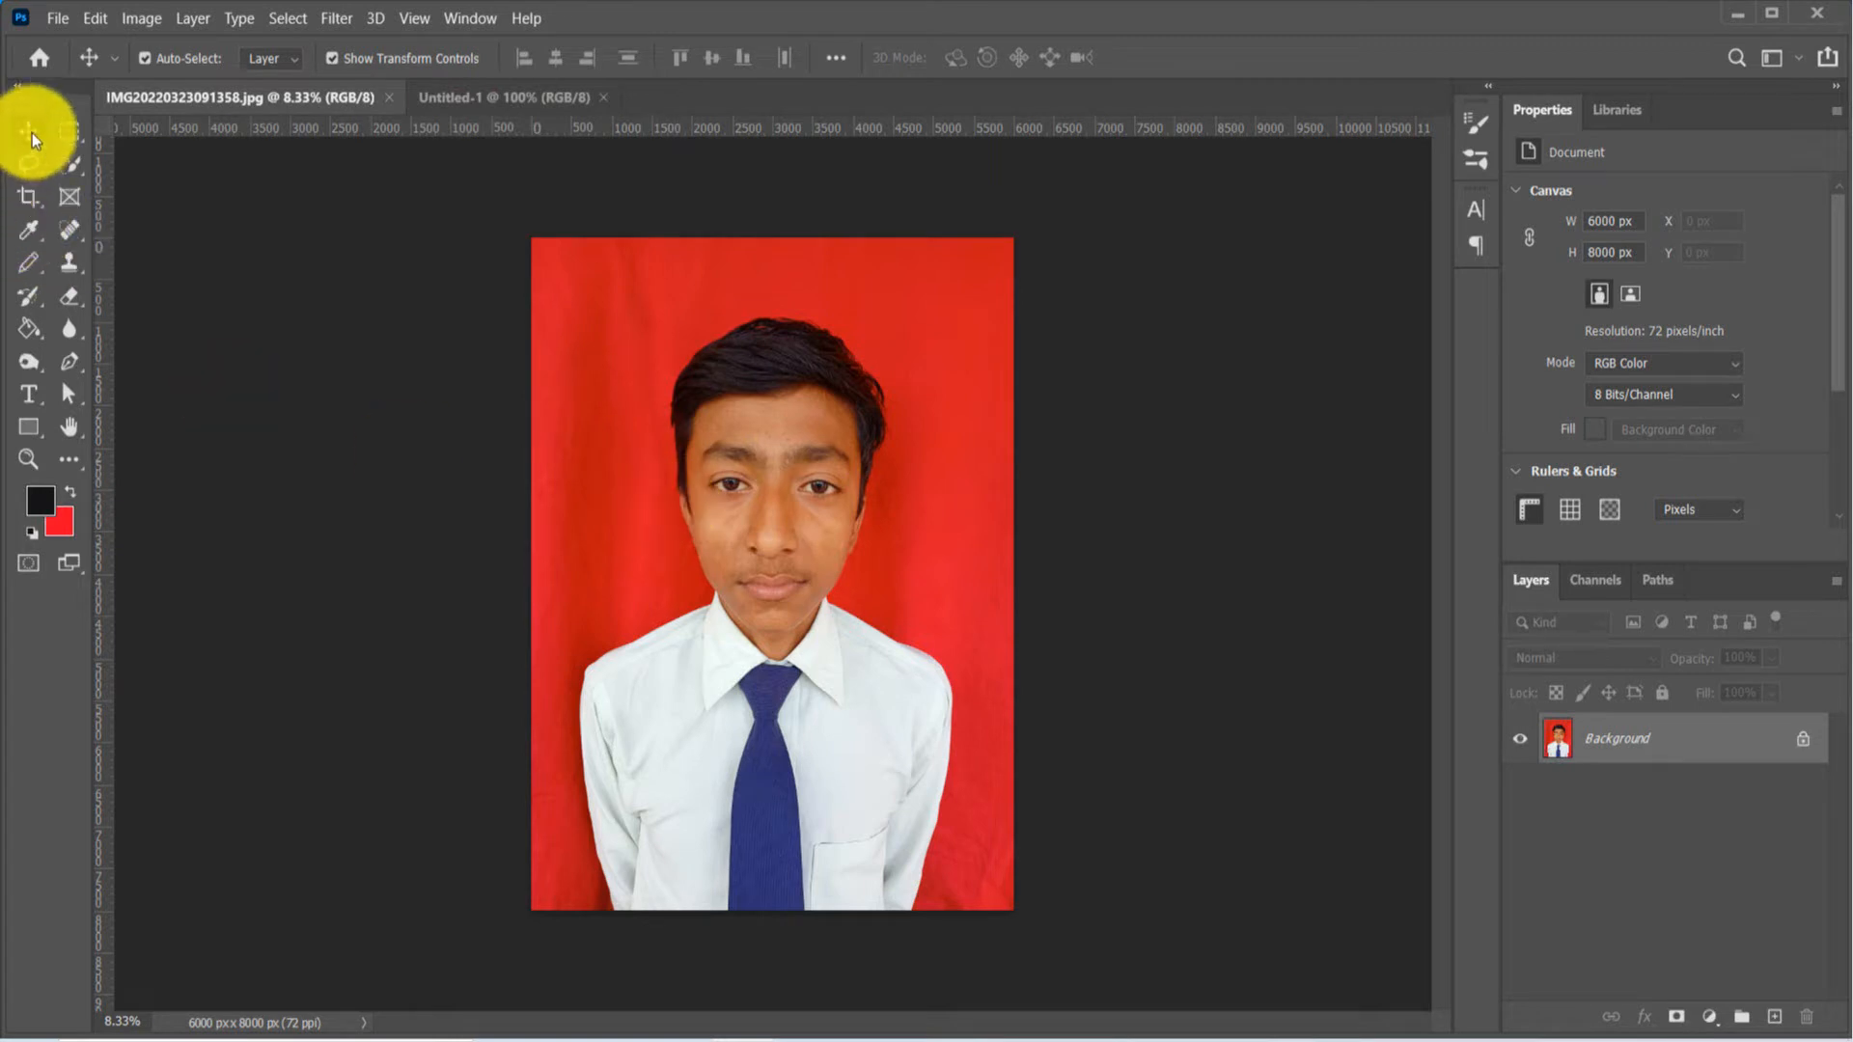
{"action": "left_click", "coordinate": [869, 454]}
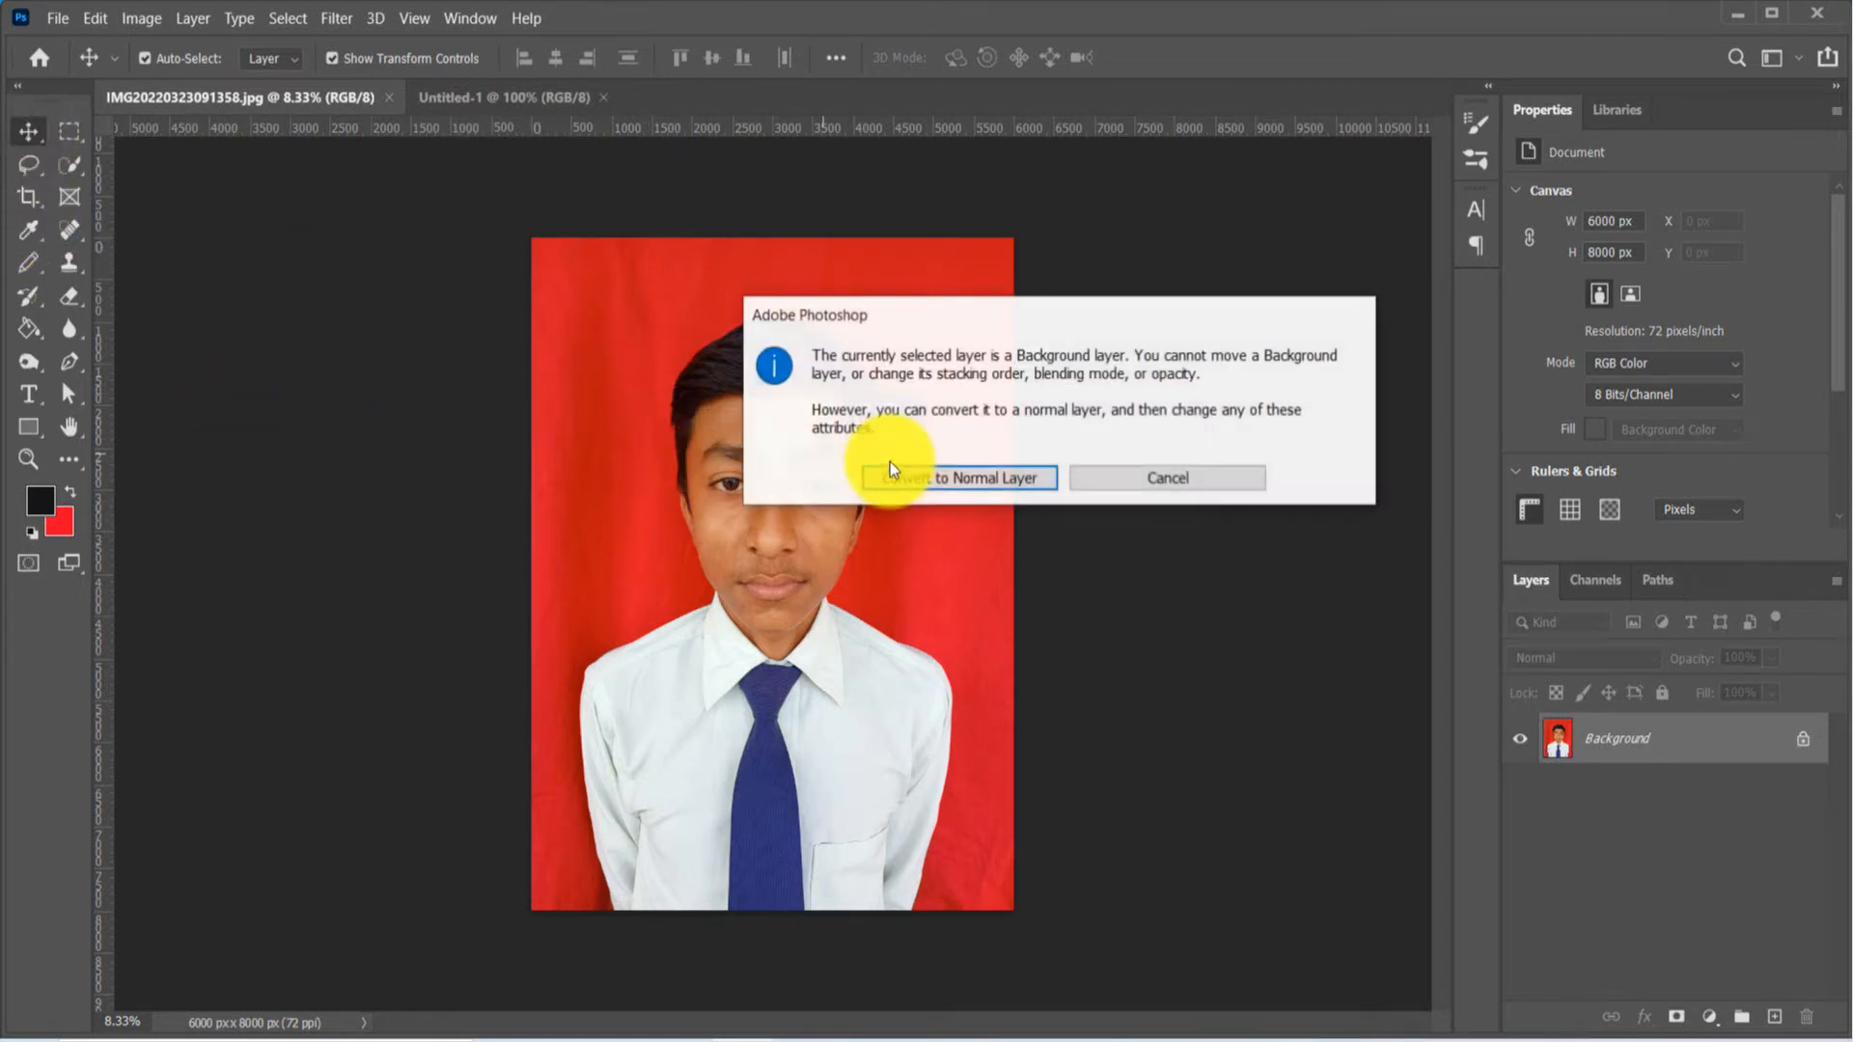
{"action": "left_click", "coordinate": [933, 480]}
{"action": "key", "text": "ctrl+z"}
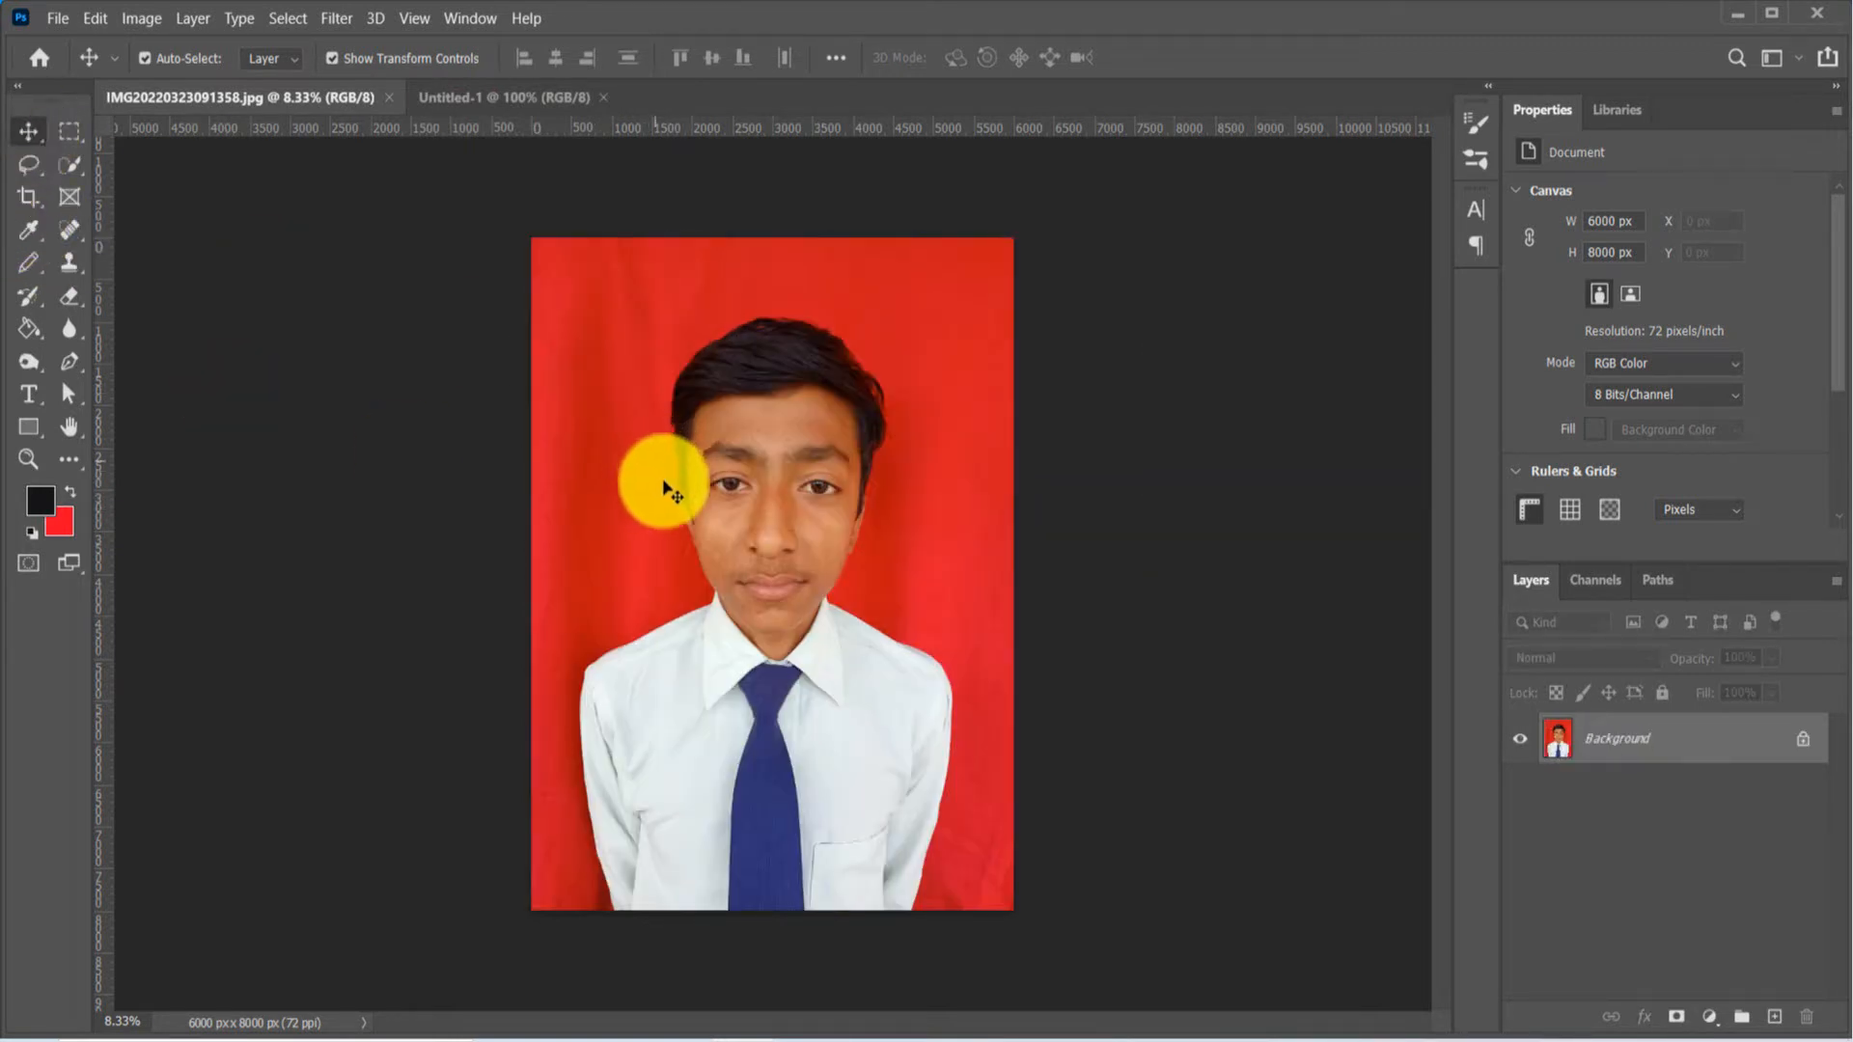
- Convert the photo's Background to a normal layer and copy it onto the blank Untitled-1 document
{"action": "left_click_drag", "start_coordinate": [662, 531], "coordinate": [724, 530]}
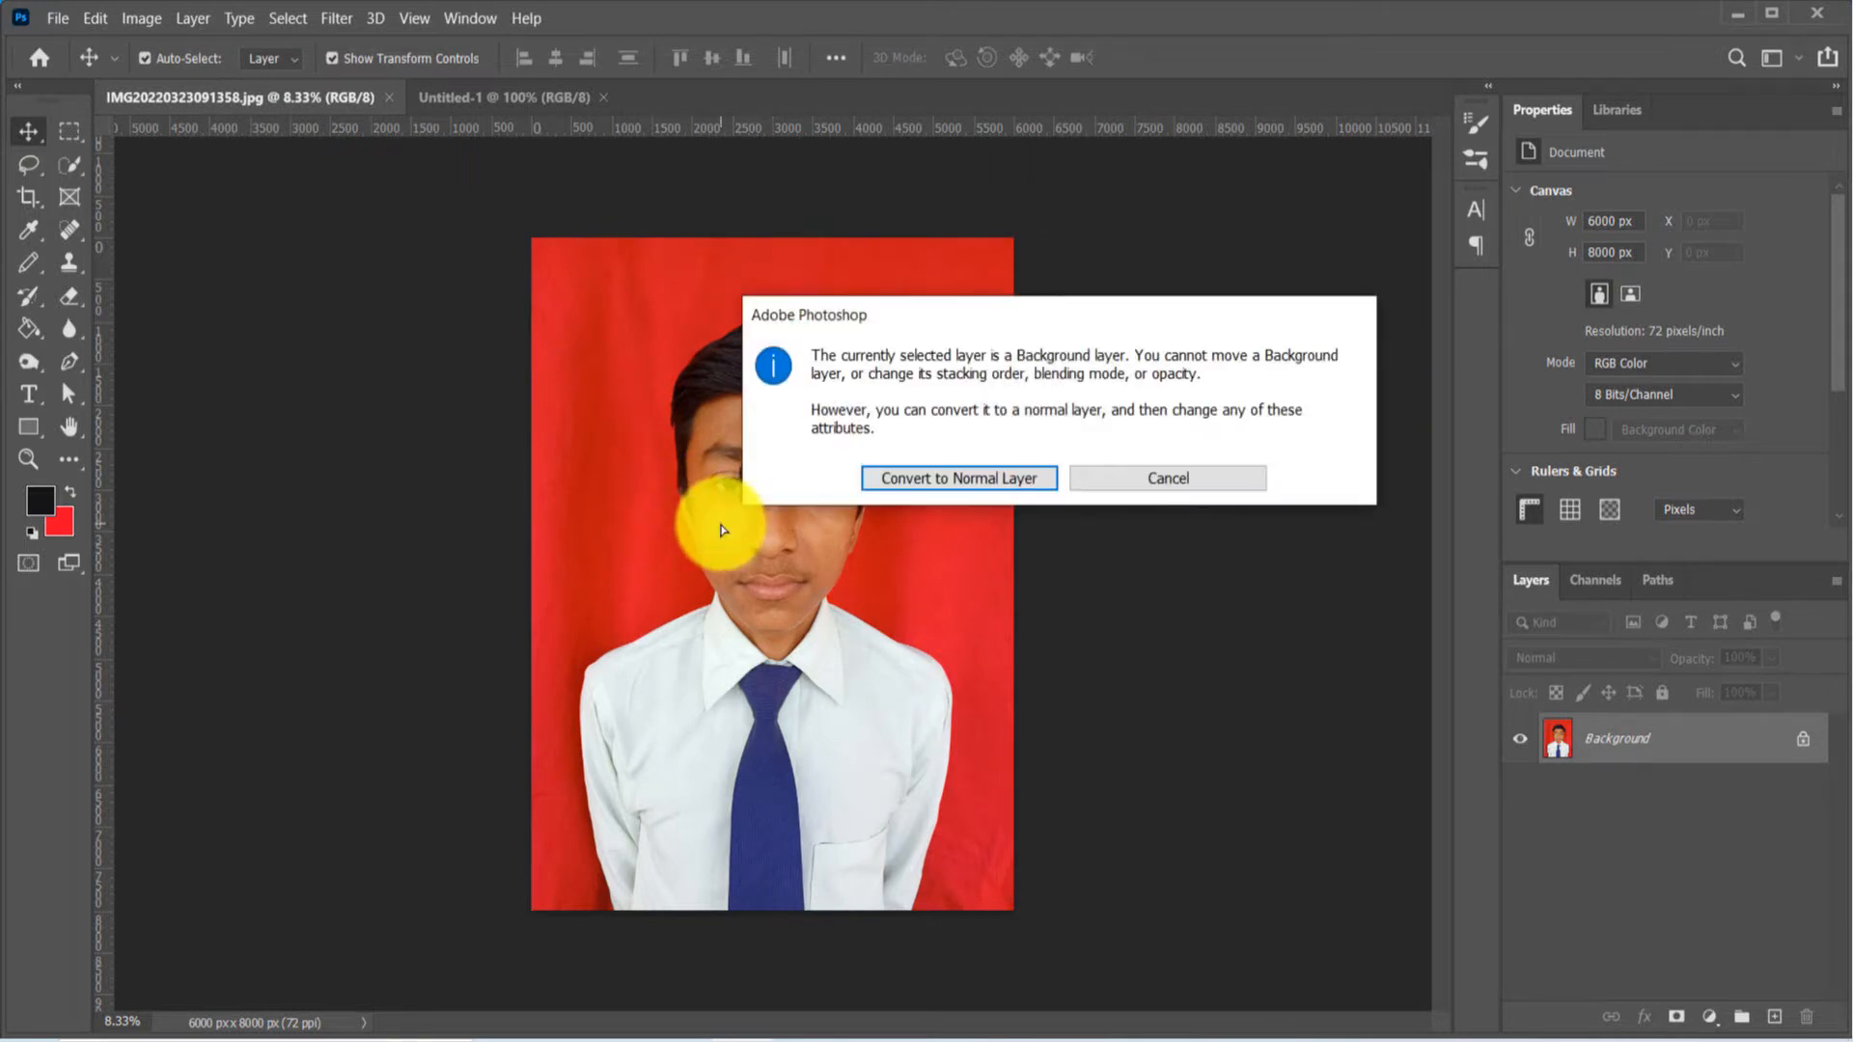
{"action": "left_click", "coordinate": [956, 492]}
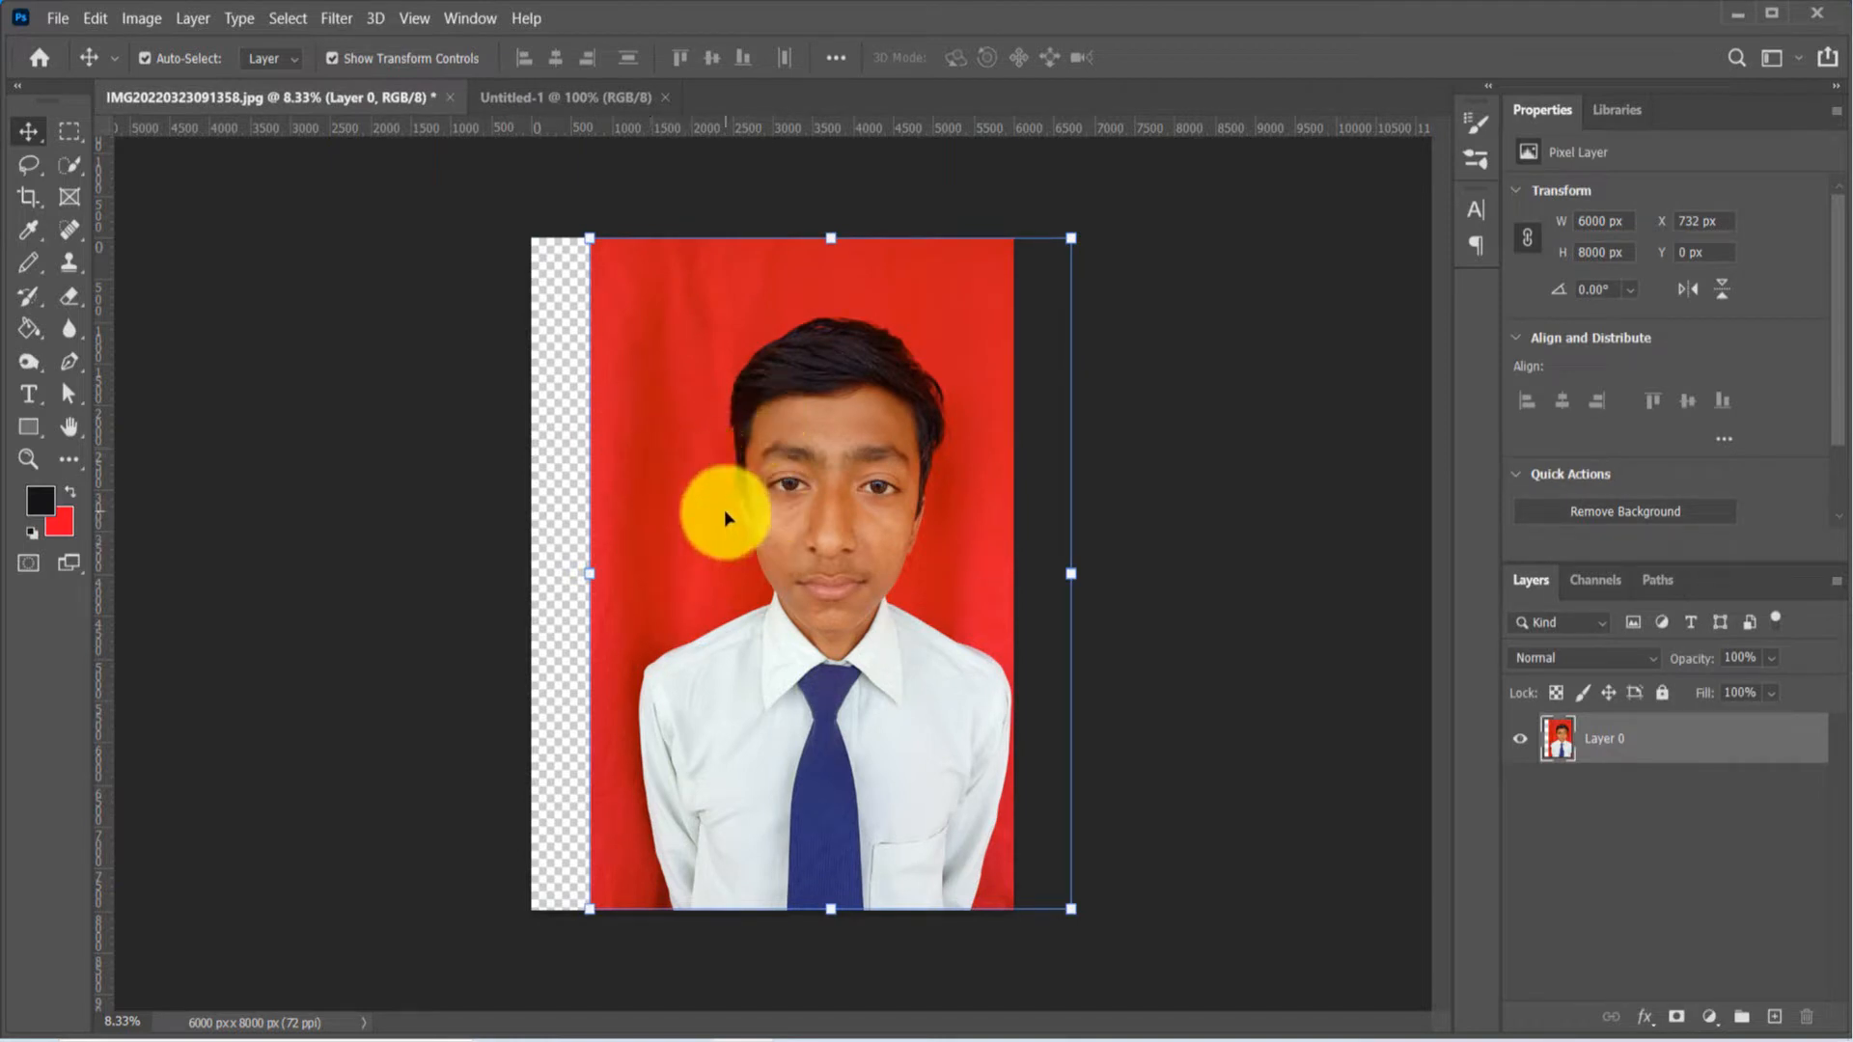
{"action": "left_click_drag", "start_coordinate": [693, 544], "coordinate": [826, 845]}
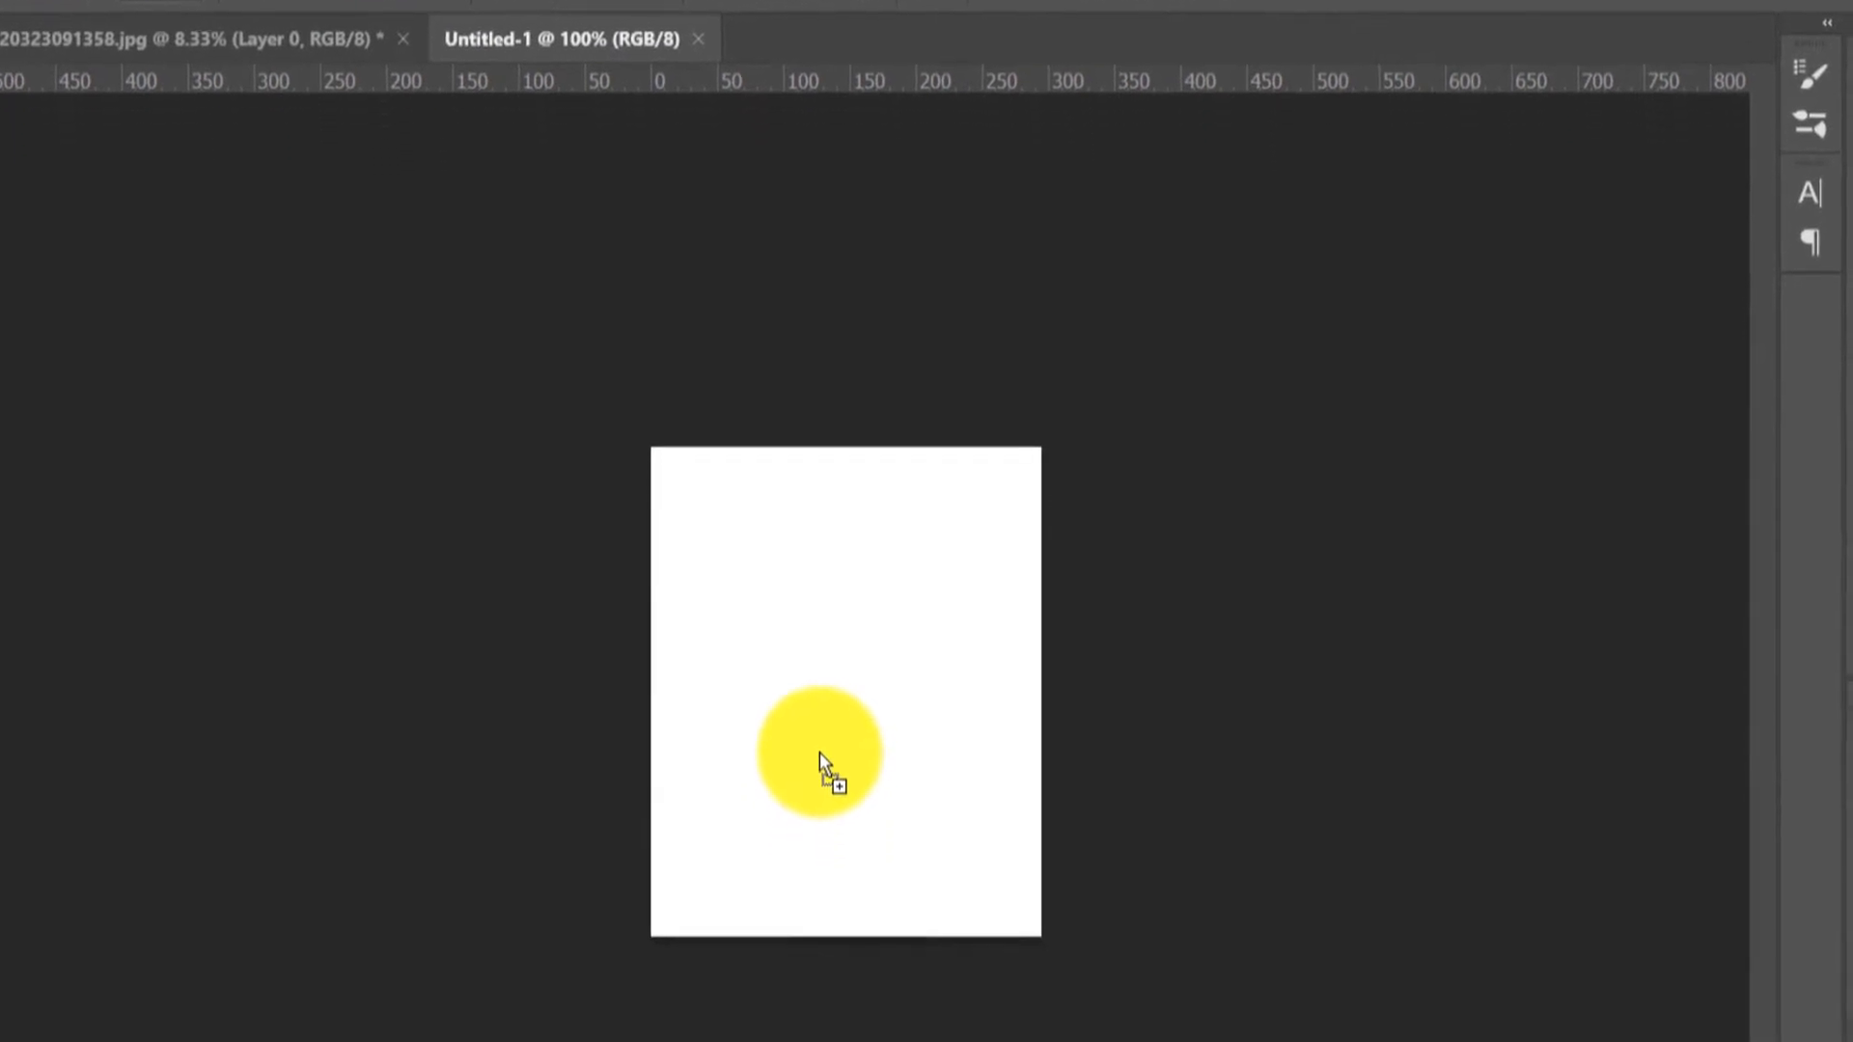
{"action": "left_click_drag", "start_coordinate": [819, 753], "coordinate": [828, 772]}
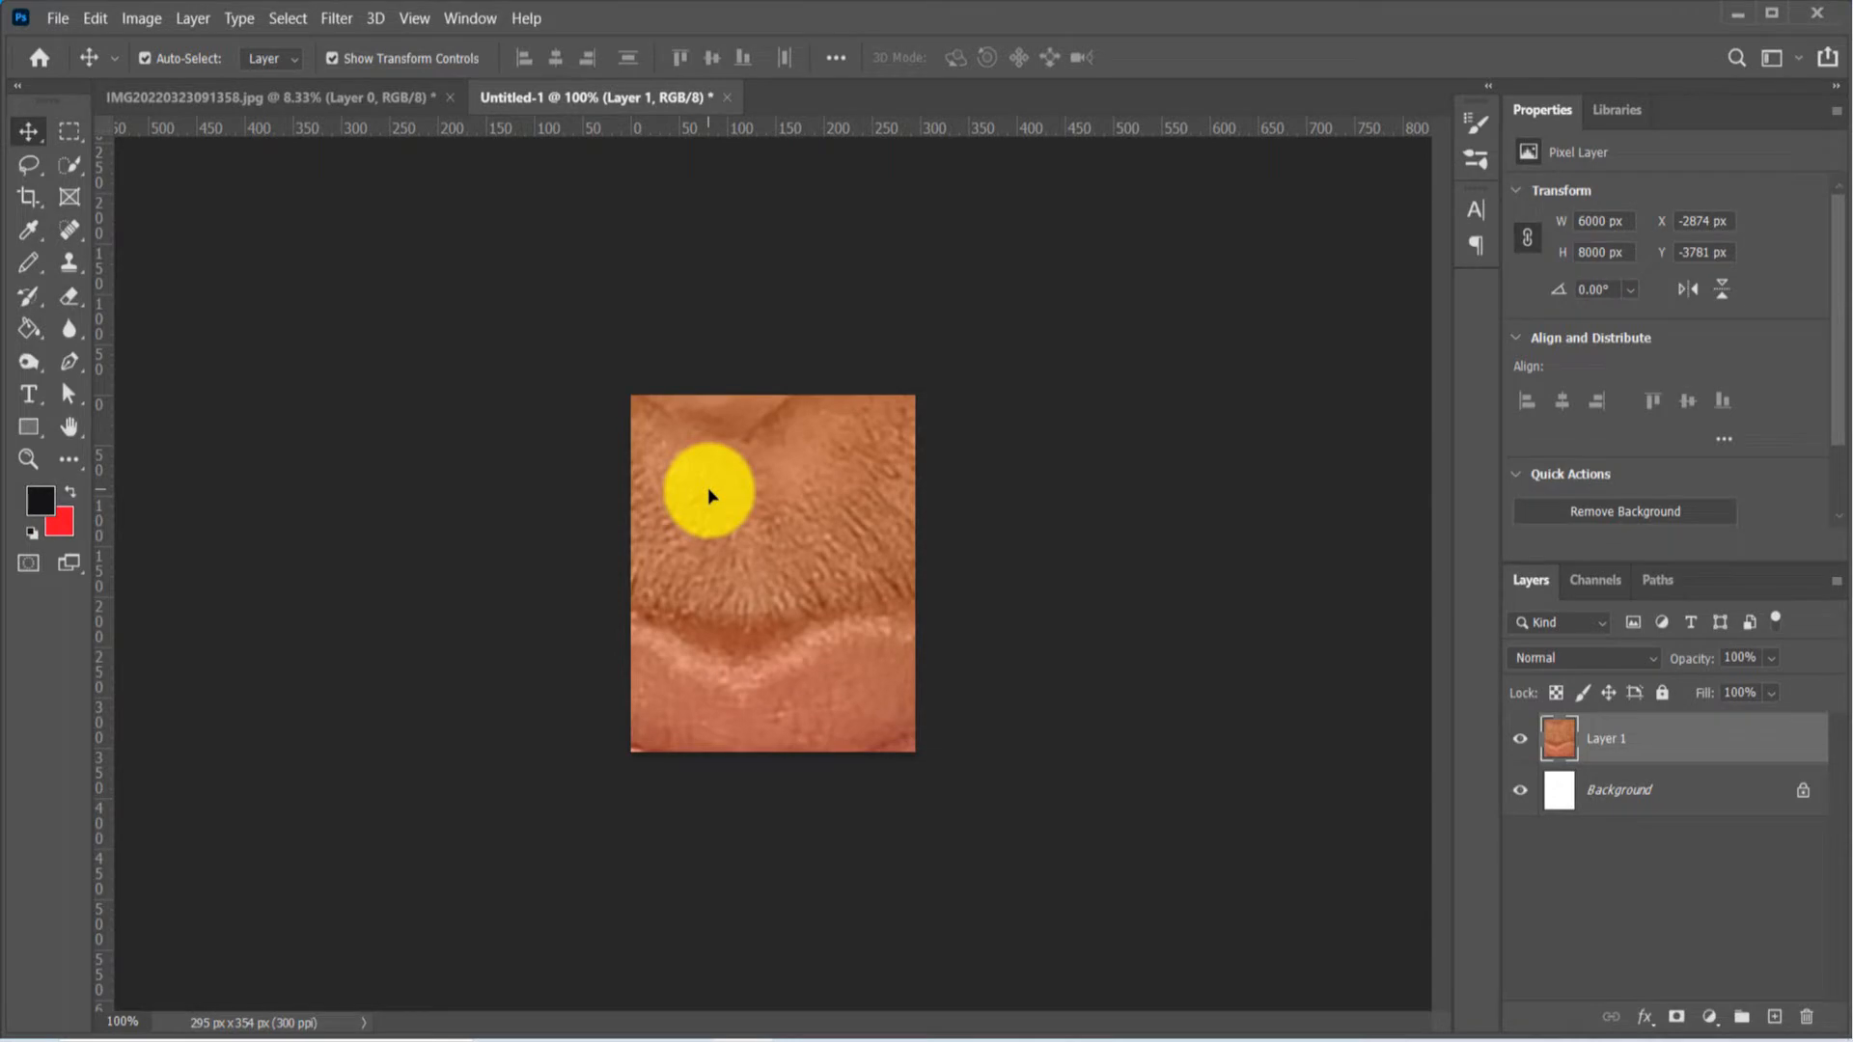
{"action": "key", "text": "ctrl+0"}
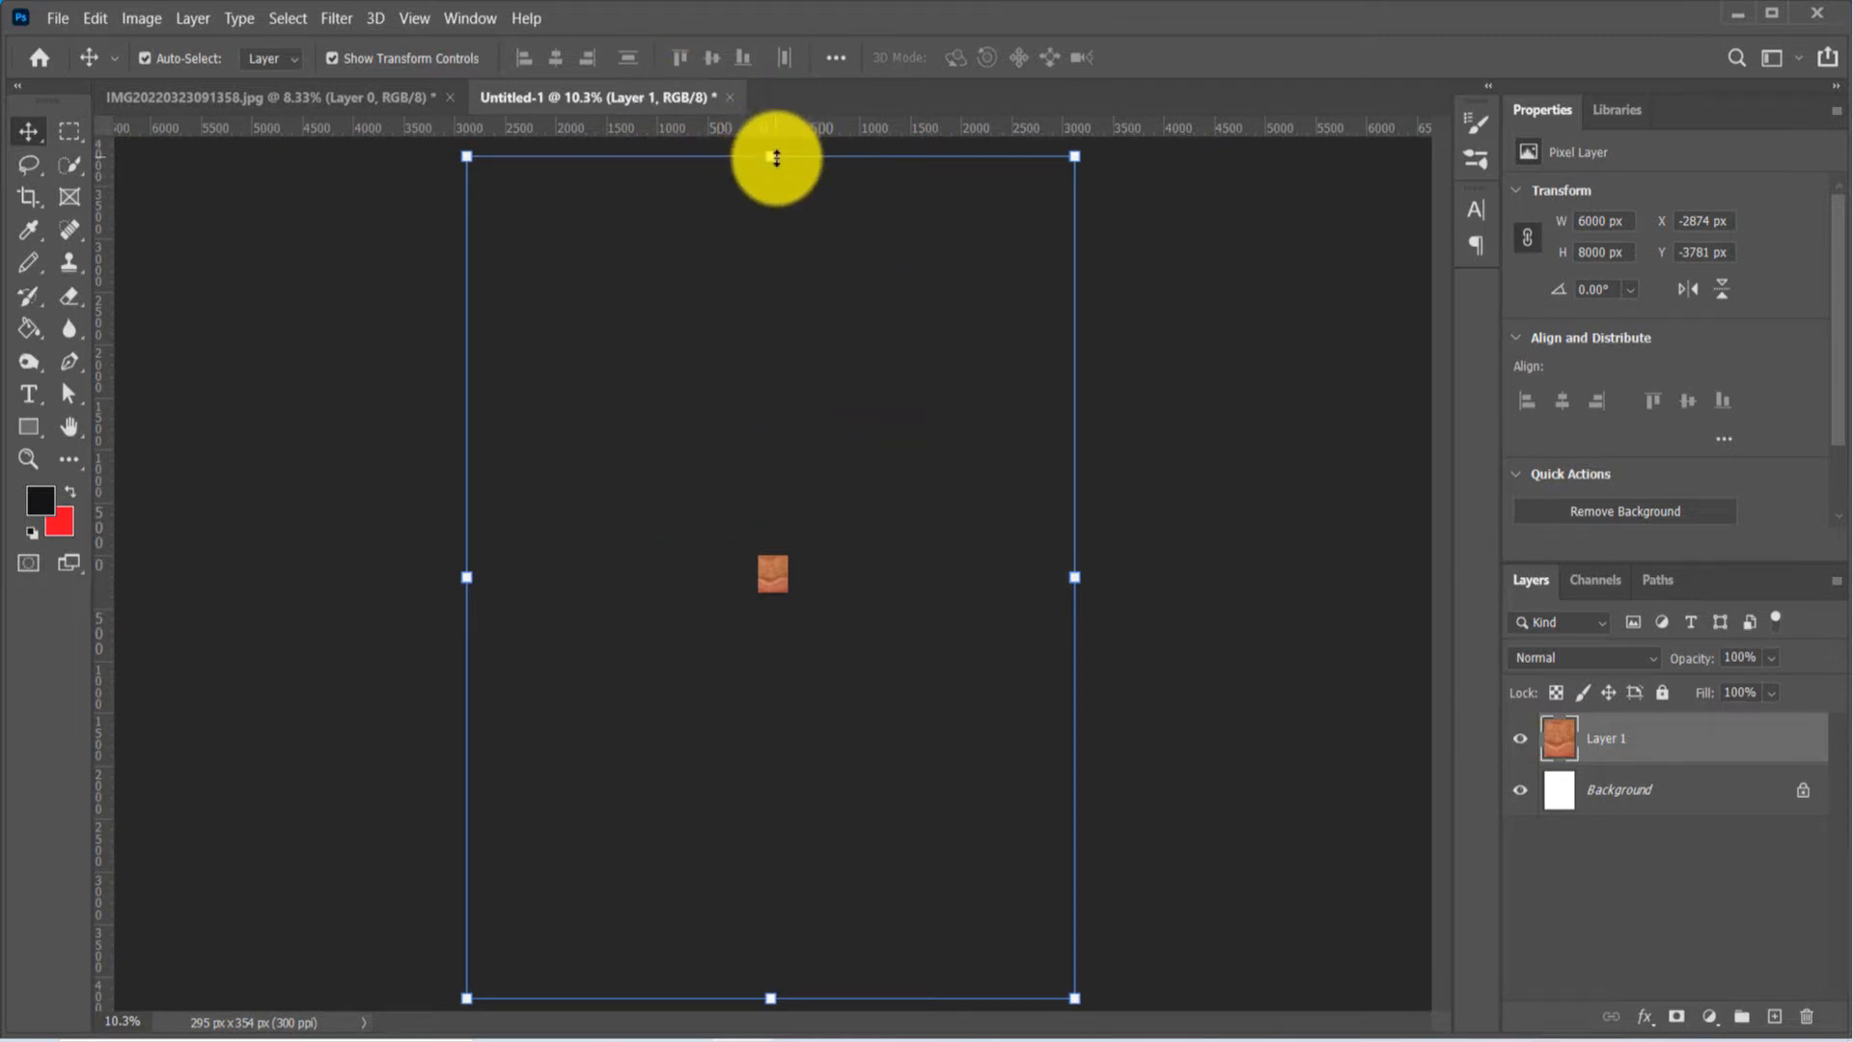
- Scale the oversized portrait on Layer 1 down proportionally and position the face over the small canvas
{"action": "left_click_drag", "start_coordinate": [776, 157], "coordinate": [774, 544]}
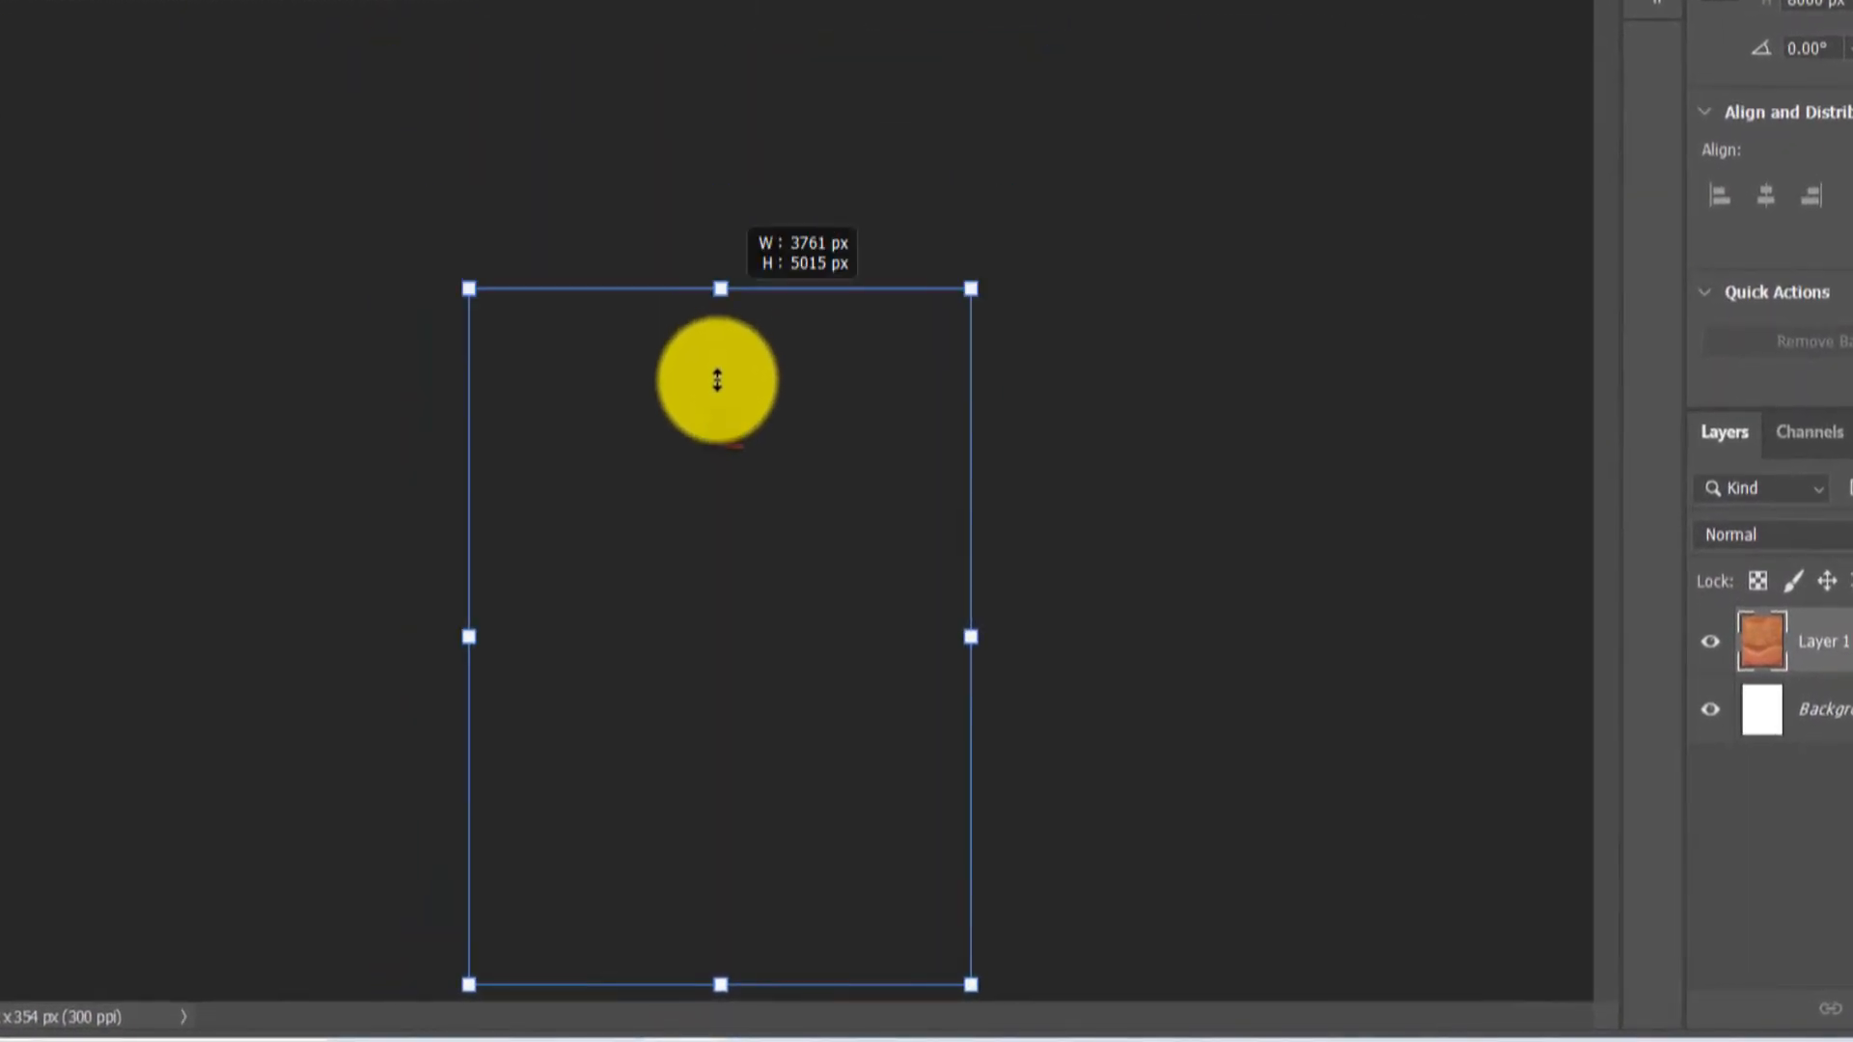
{"action": "left_click_drag", "start_coordinate": [717, 381], "coordinate": [740, 839]}
{"action": "left_click_drag", "start_coordinate": [707, 924], "coordinate": [722, 447]}
{"action": "left_click_drag", "start_coordinate": [722, 389], "coordinate": [724, 399]}
{"action": "left_click_drag", "start_coordinate": [724, 487], "coordinate": [731, 470]}
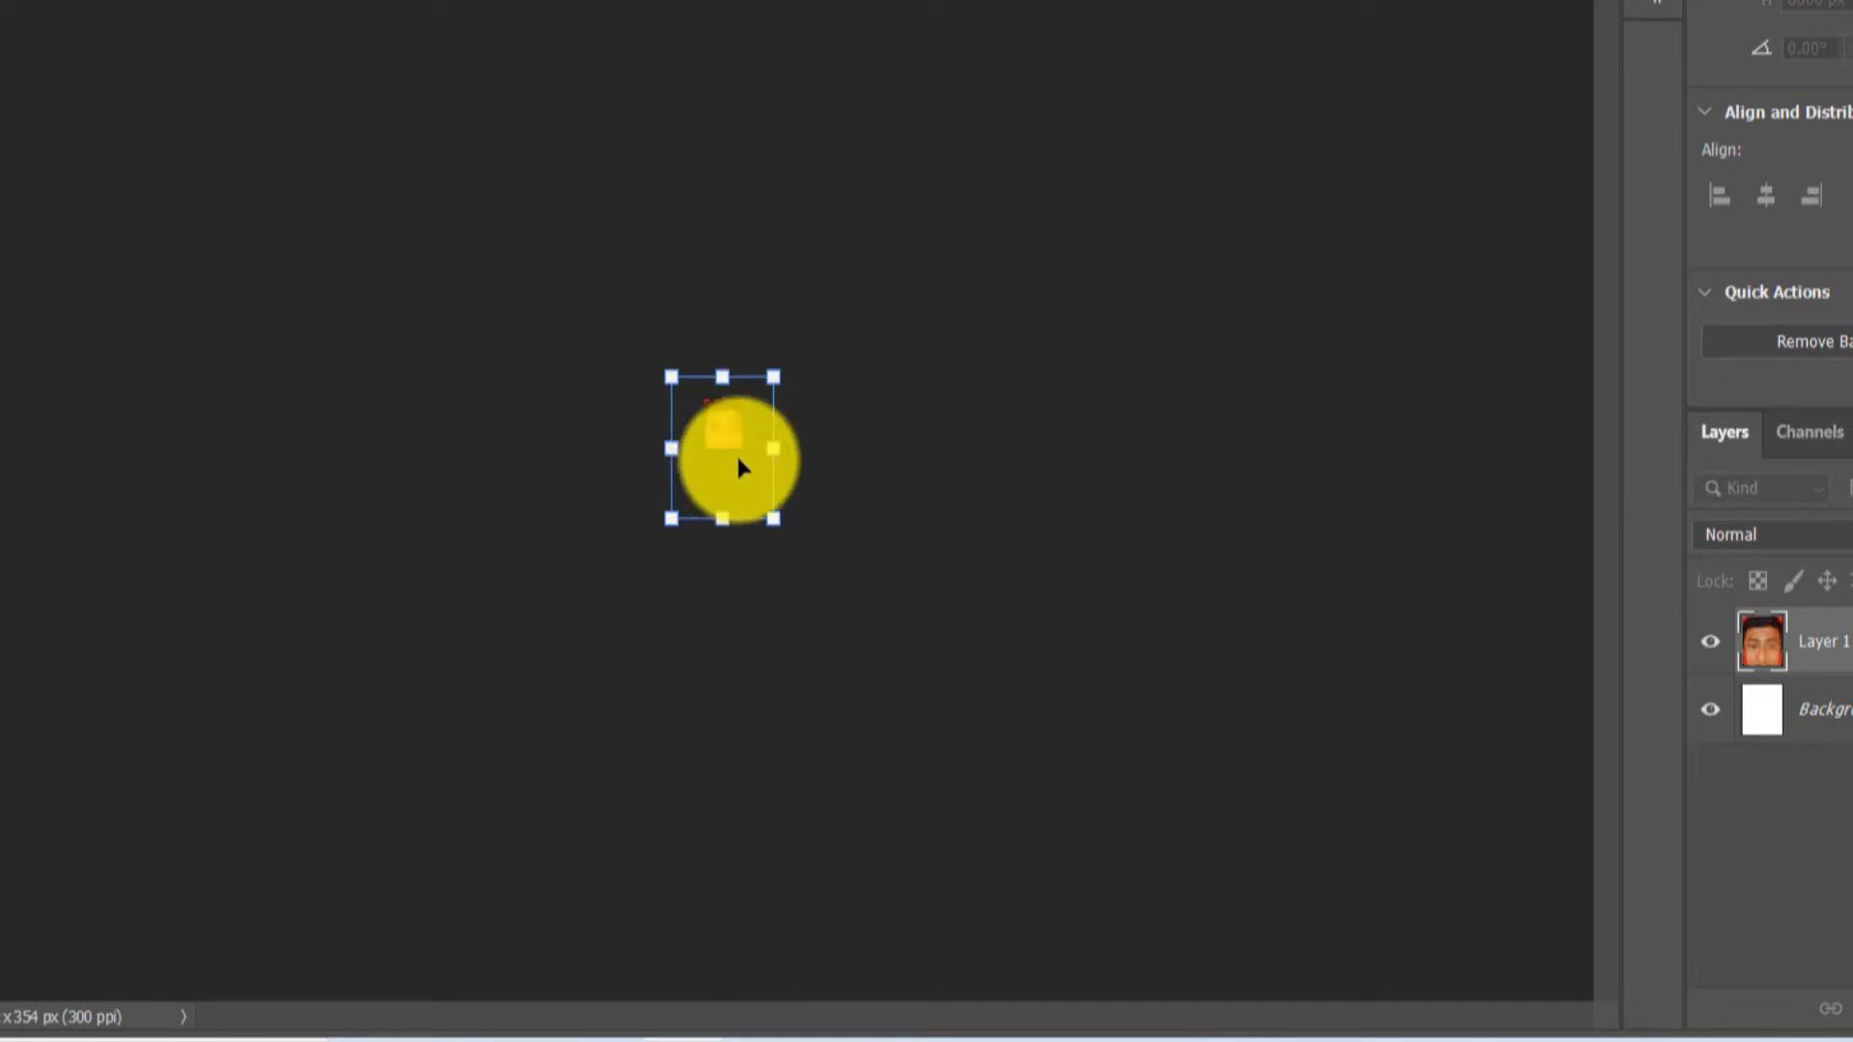
{"action": "key", "text": "Return"}
- Scale the portrait further to about 411 x 549 px and position it so the head and shoulders fill the canvas
{"action": "scroll", "coordinate": [737, 457], "scroll_direction": "up", "scroll_amount": 5}
{"action": "key", "text": "ctrl+plus"}
{"action": "key", "text": "ctrl+plus"}
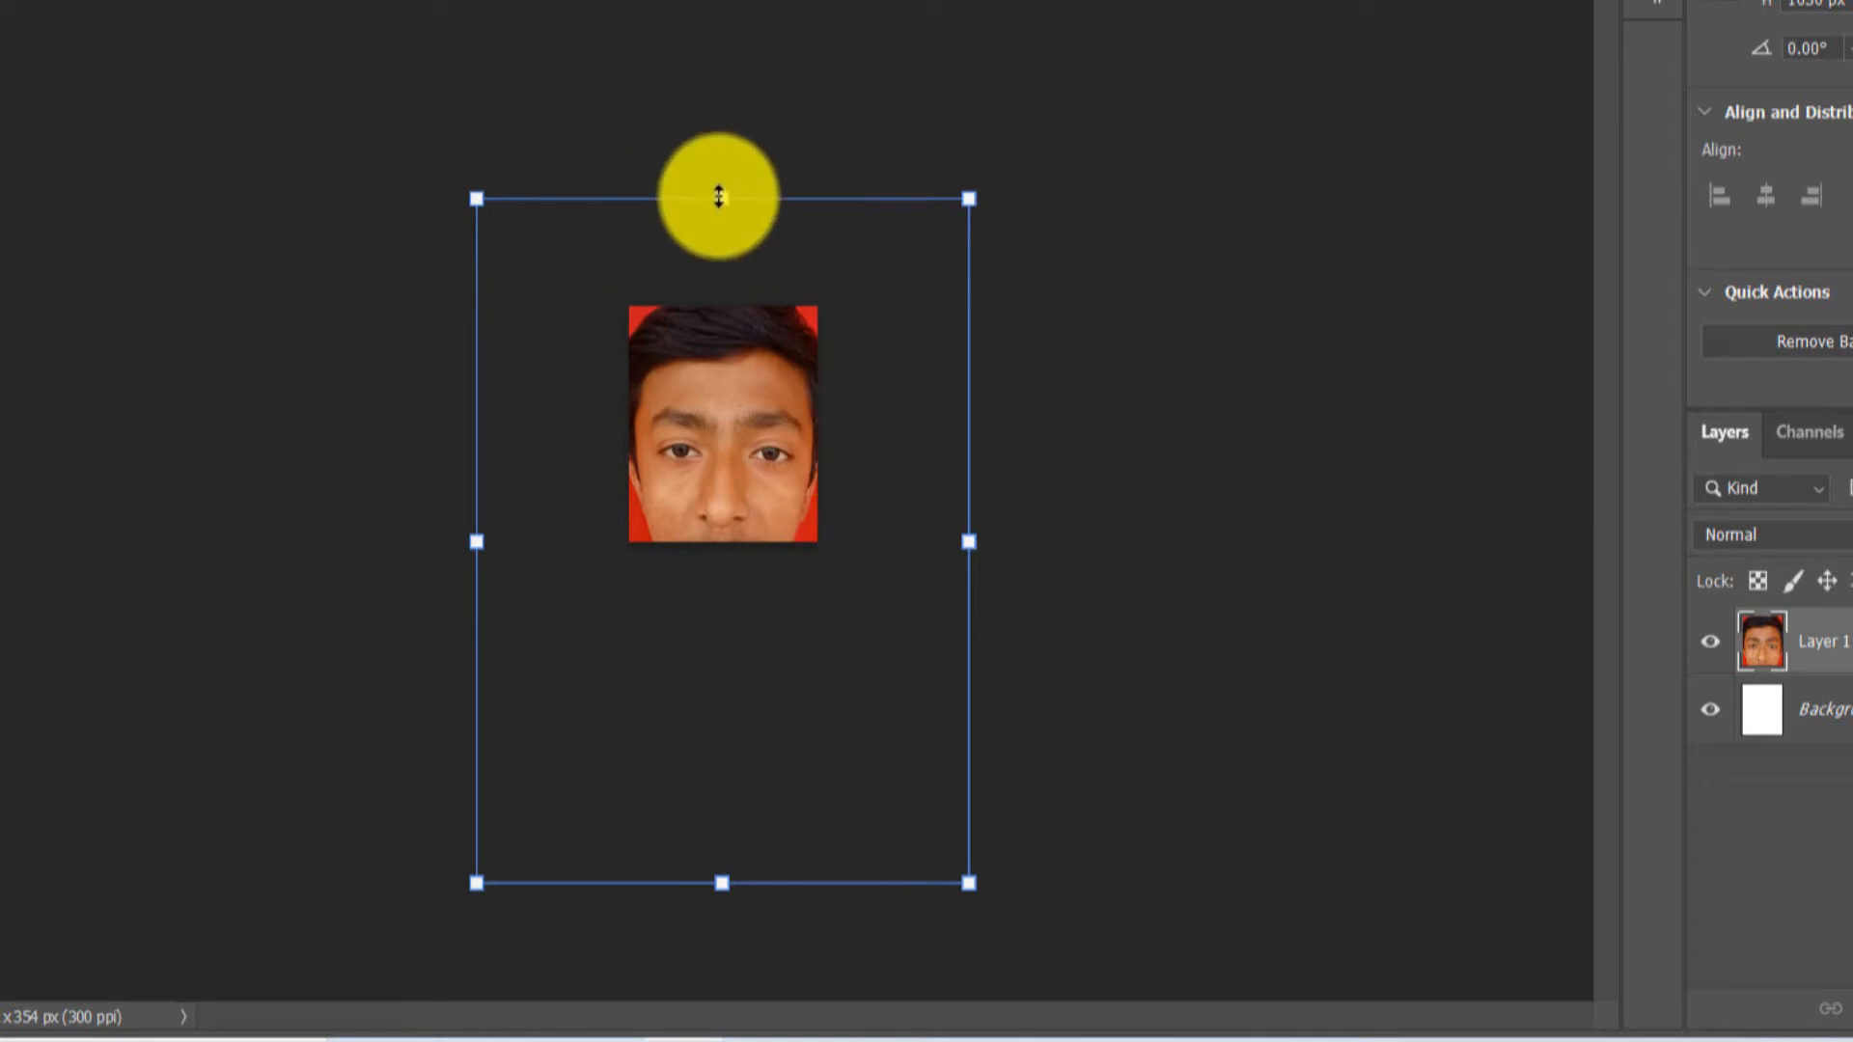
{"action": "left_click_drag", "start_coordinate": [721, 196], "coordinate": [720, 397]}
{"action": "left_click_drag", "start_coordinate": [720, 477], "coordinate": [720, 319]}
{"action": "left_click_drag", "start_coordinate": [721, 253], "coordinate": [720, 356]}
{"action": "left_click_drag", "start_coordinate": [733, 476], "coordinate": [731, 418]}
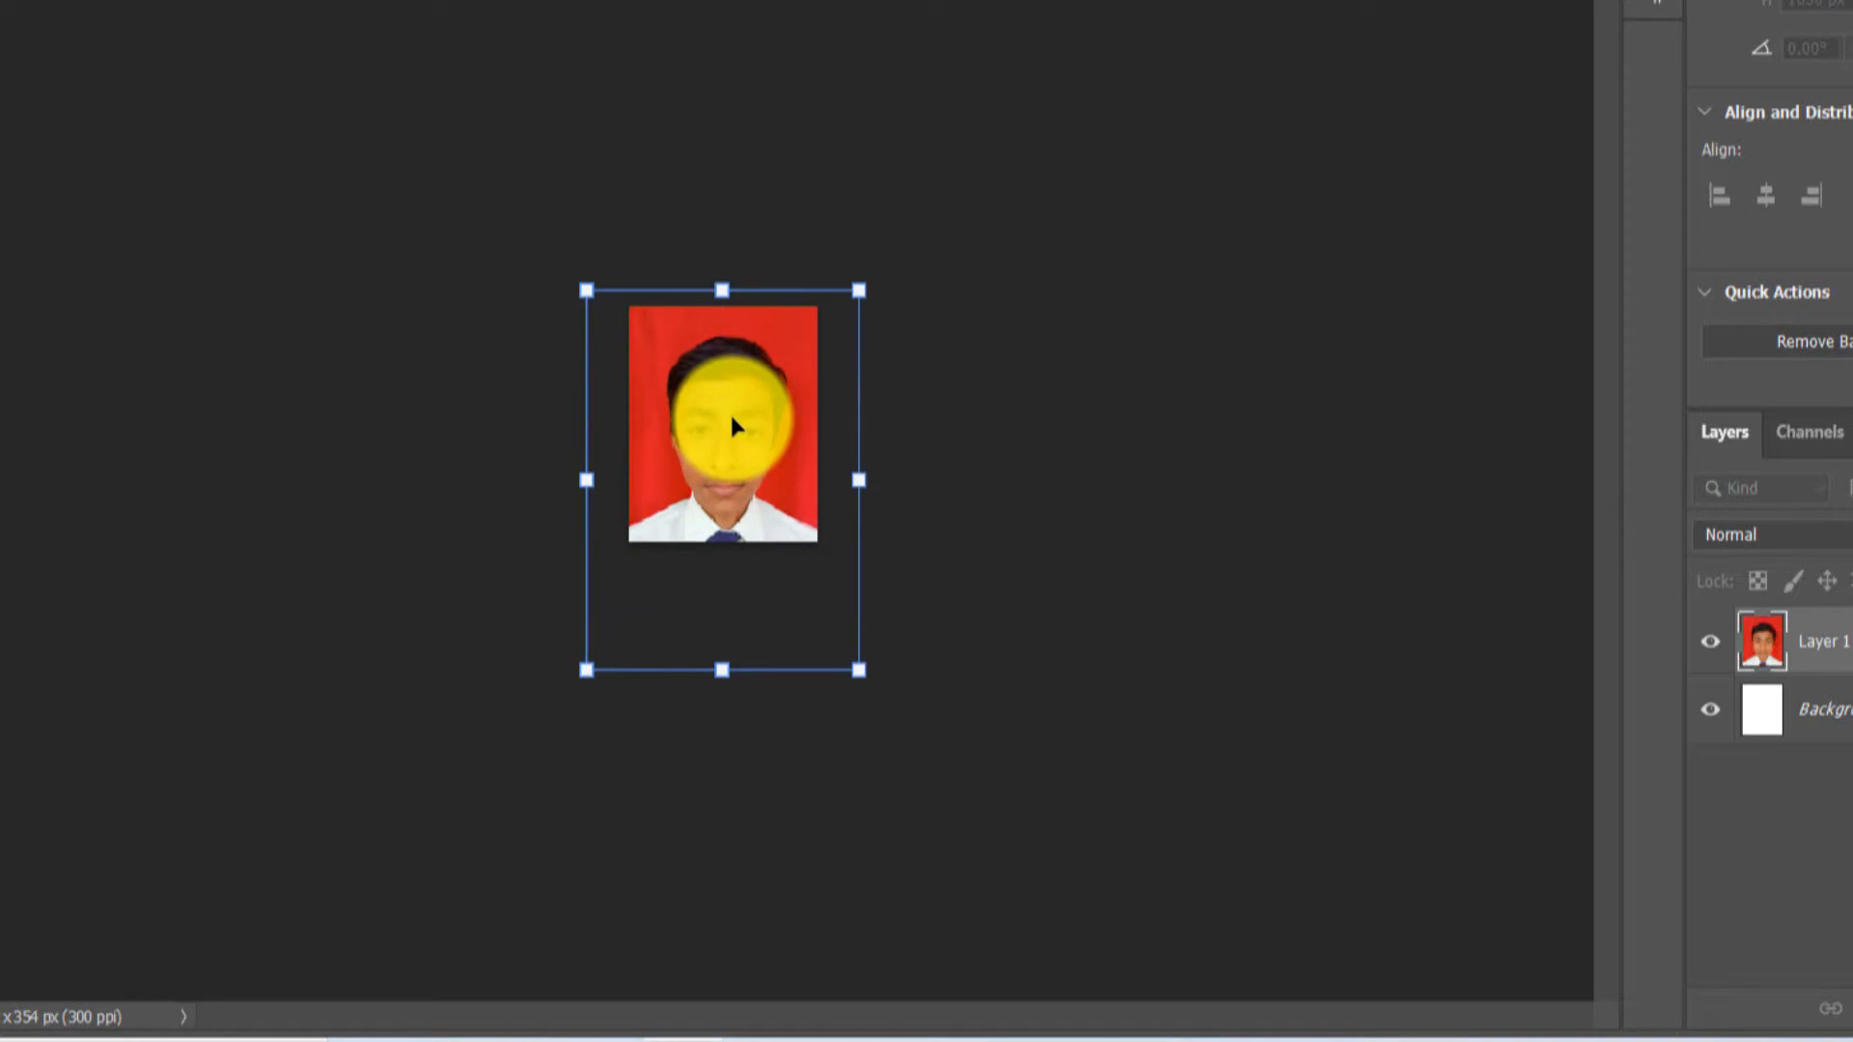
{"action": "scroll", "coordinate": [730, 412], "scroll_direction": "up", "scroll_amount": 3}
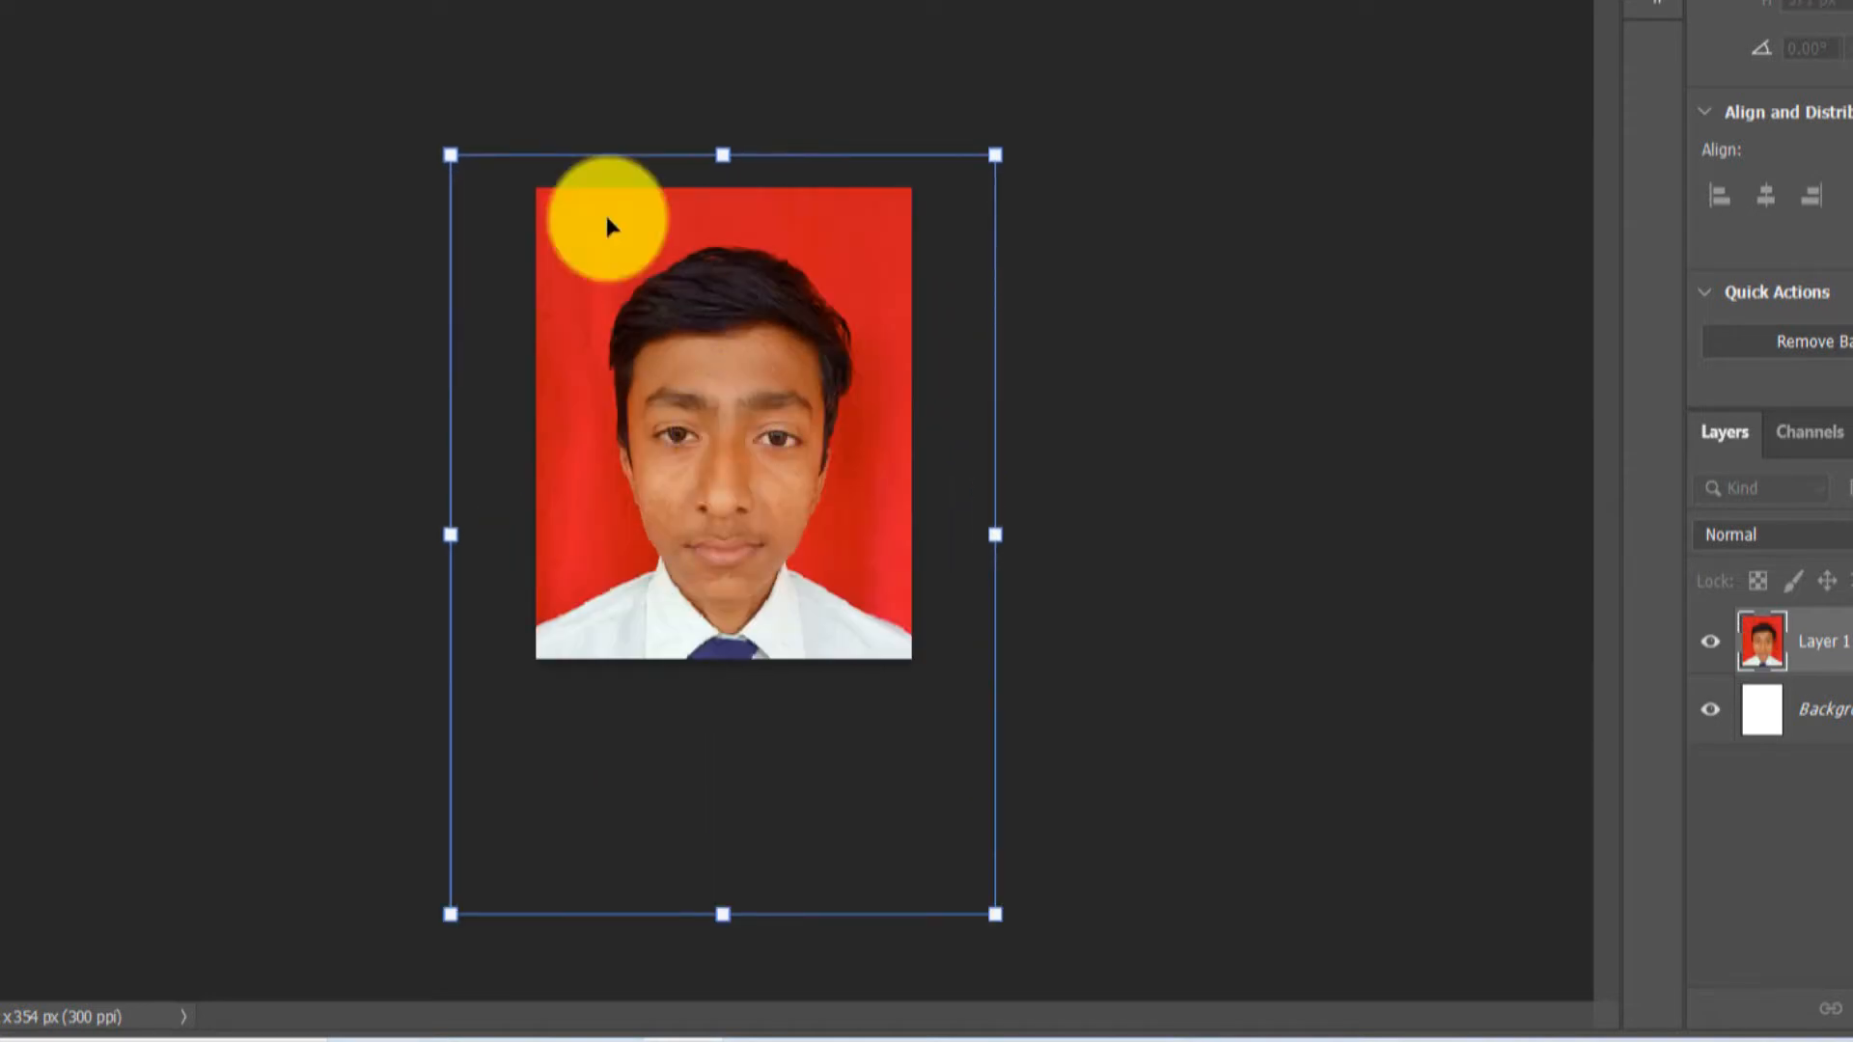
{"action": "left_click_drag", "start_coordinate": [764, 495], "coordinate": [763, 440]}
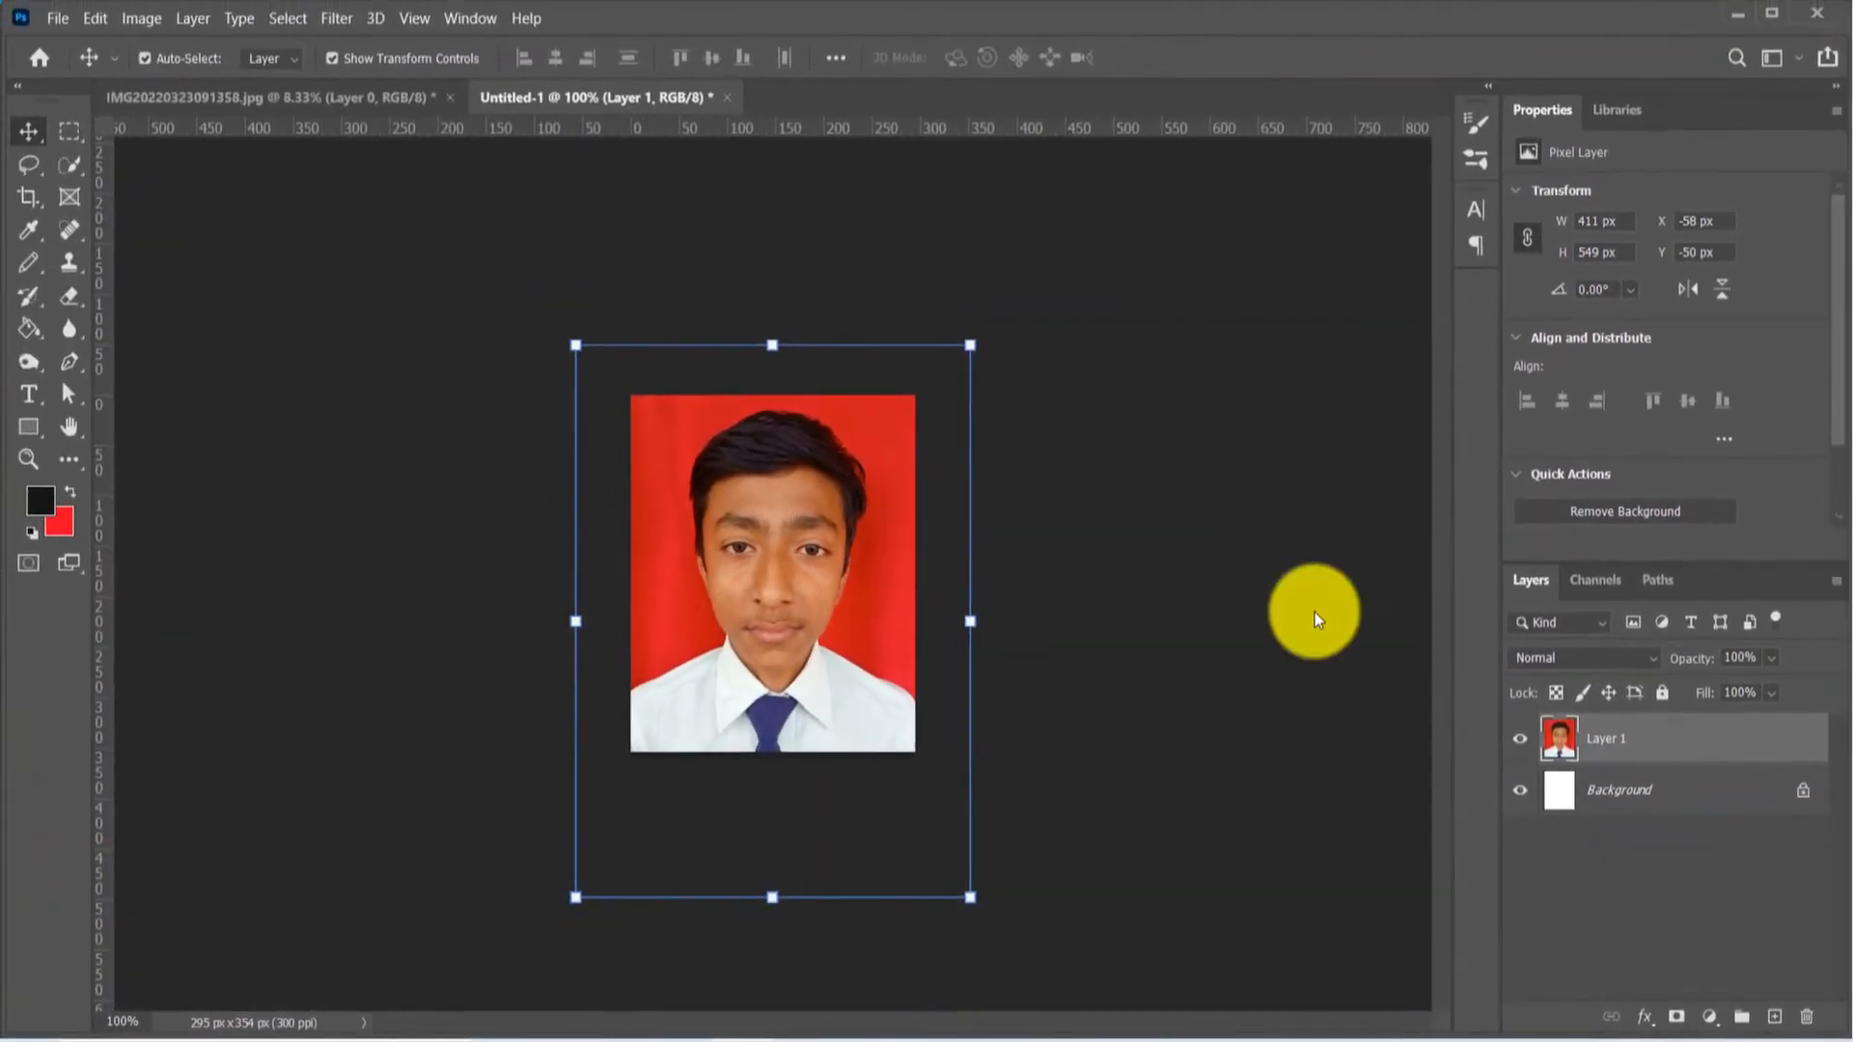
- Merge Layer 1 with the Background layer as a trial and undo the merge
{"action": "left_click", "coordinate": [1605, 912]}
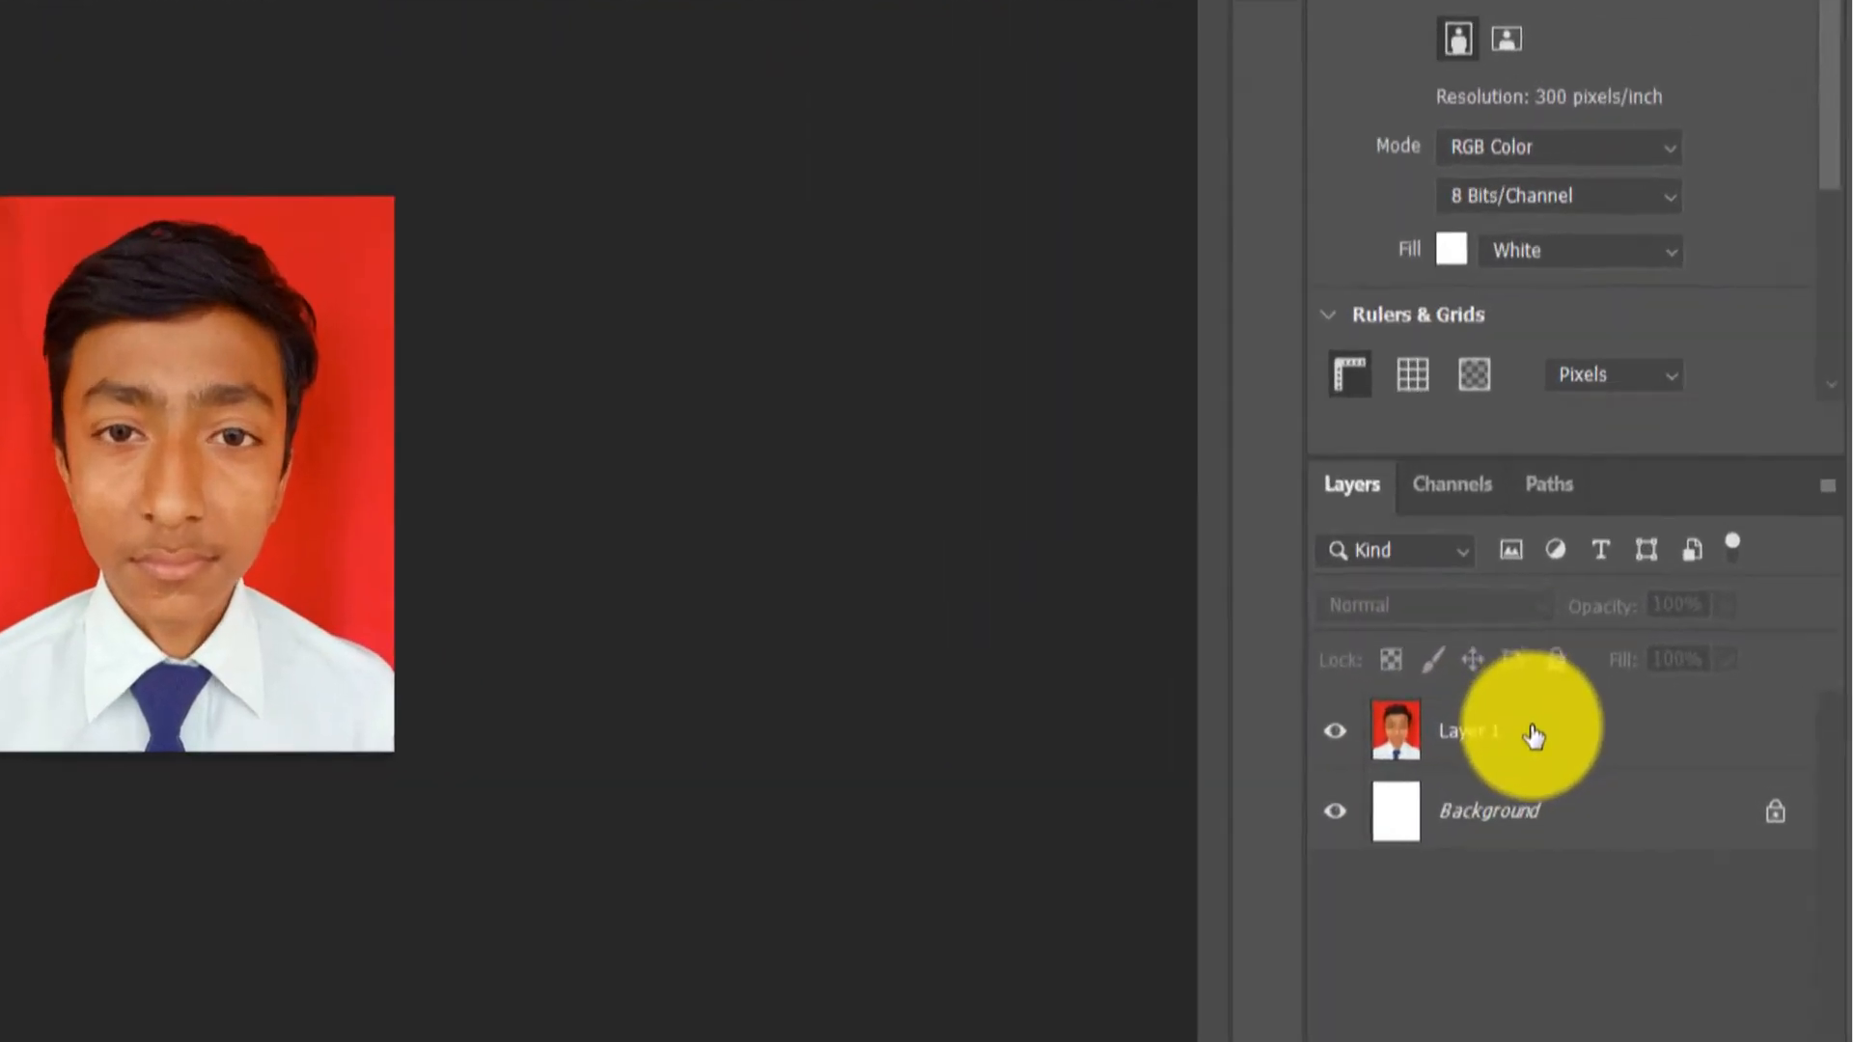
{"action": "left_click", "coordinate": [1636, 740]}
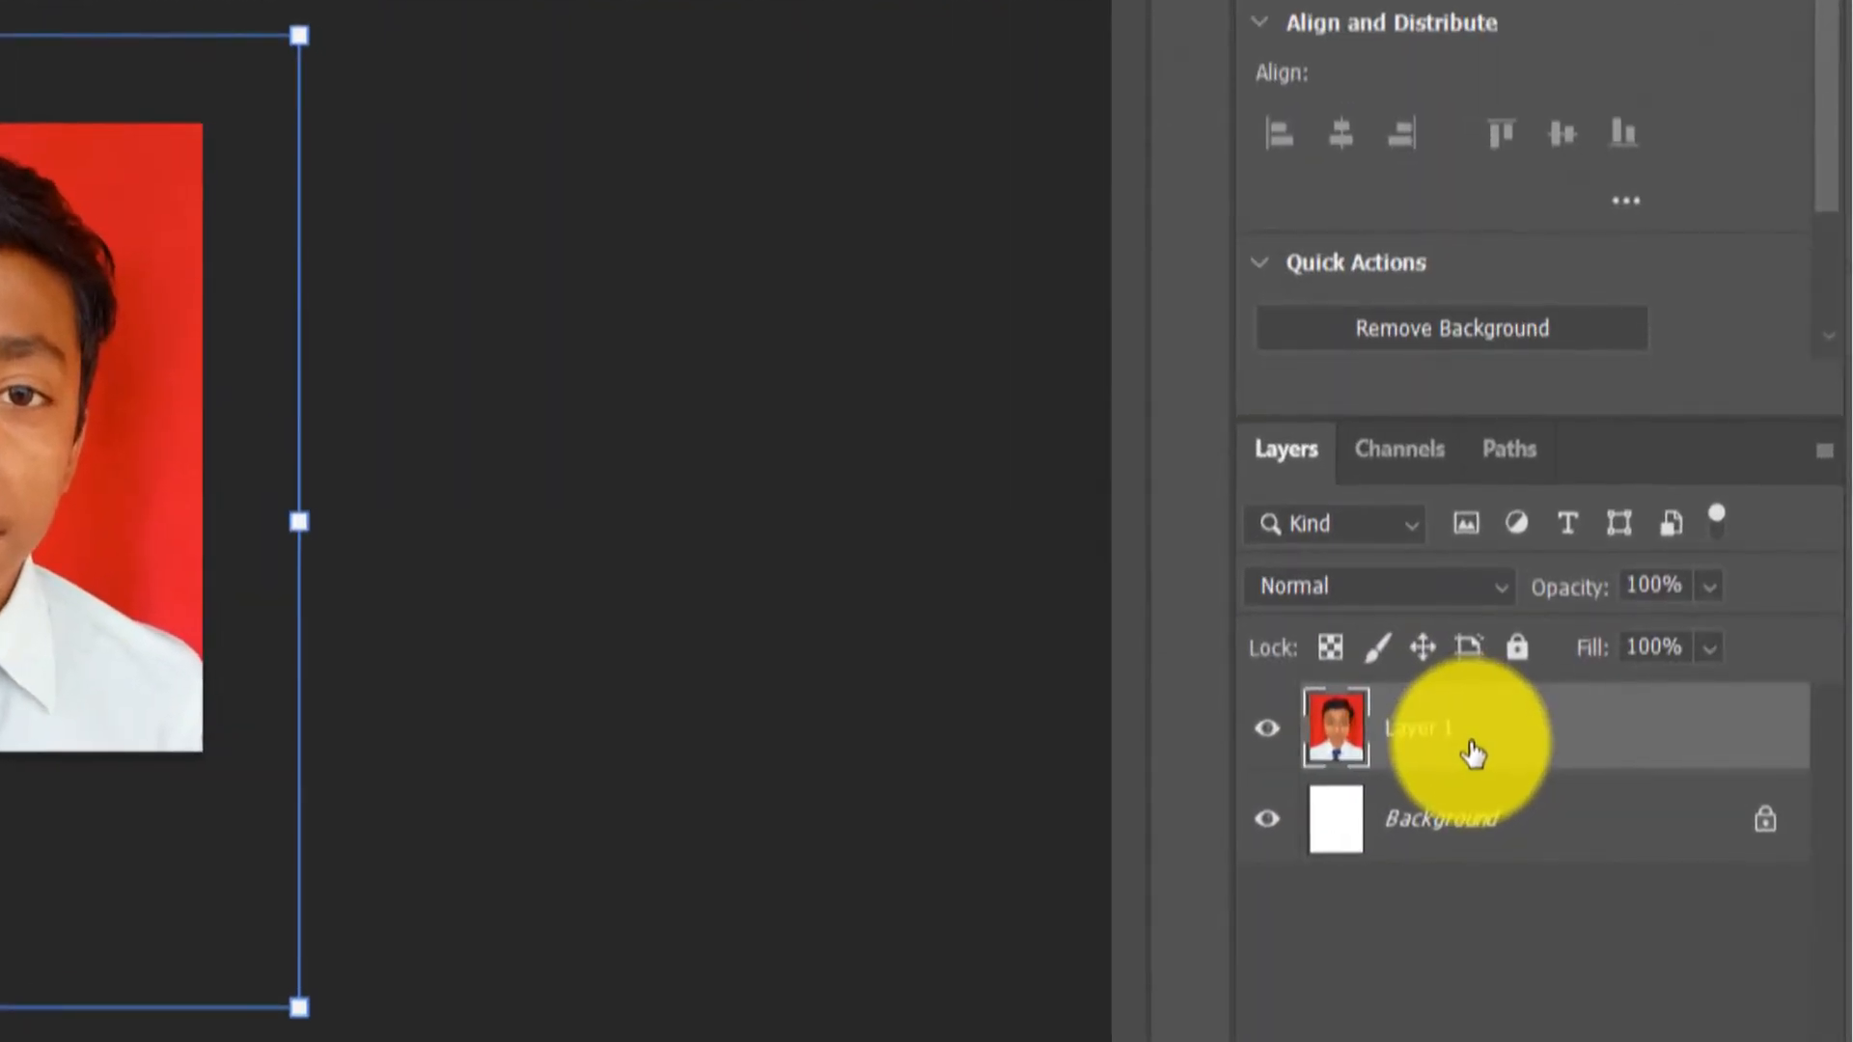
{"action": "left_click", "coordinate": [1479, 822], "text": "ctrl"}
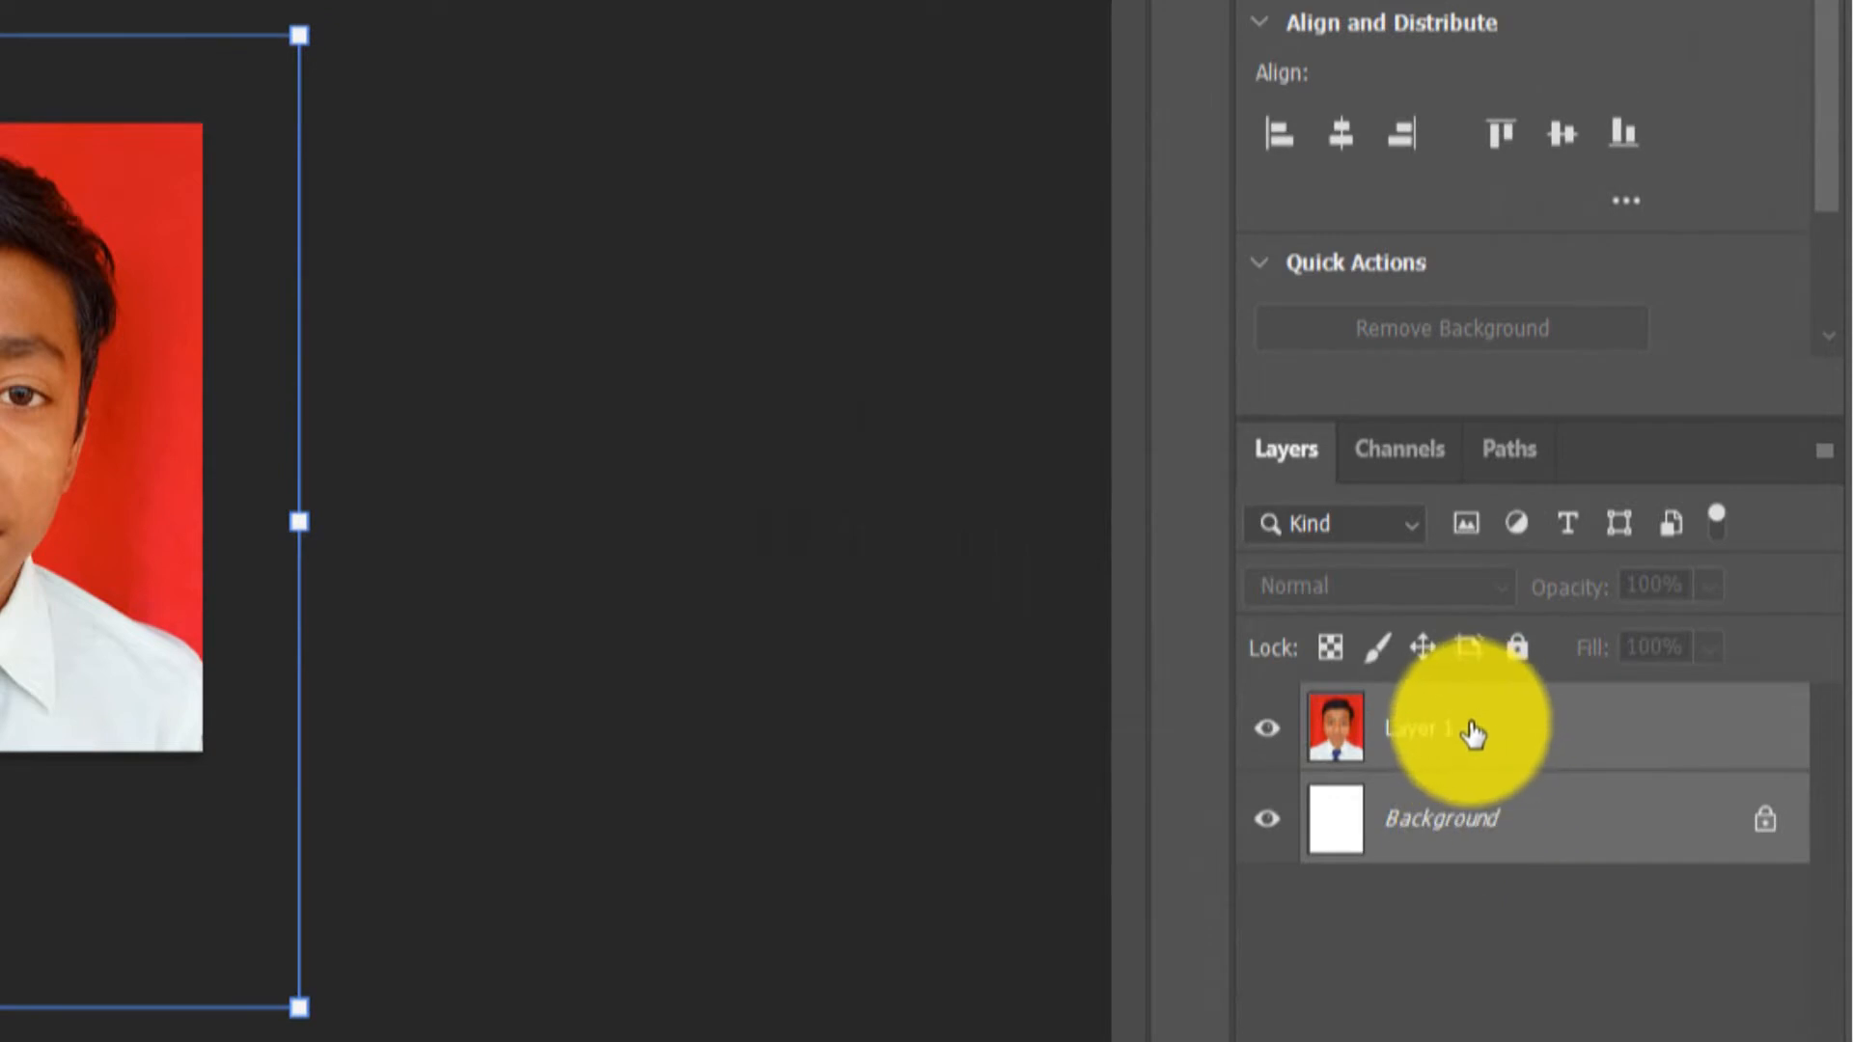
{"action": "left_click", "coordinate": [1463, 727]}
{"action": "left_click", "coordinate": [1475, 832], "text": "ctrl"}
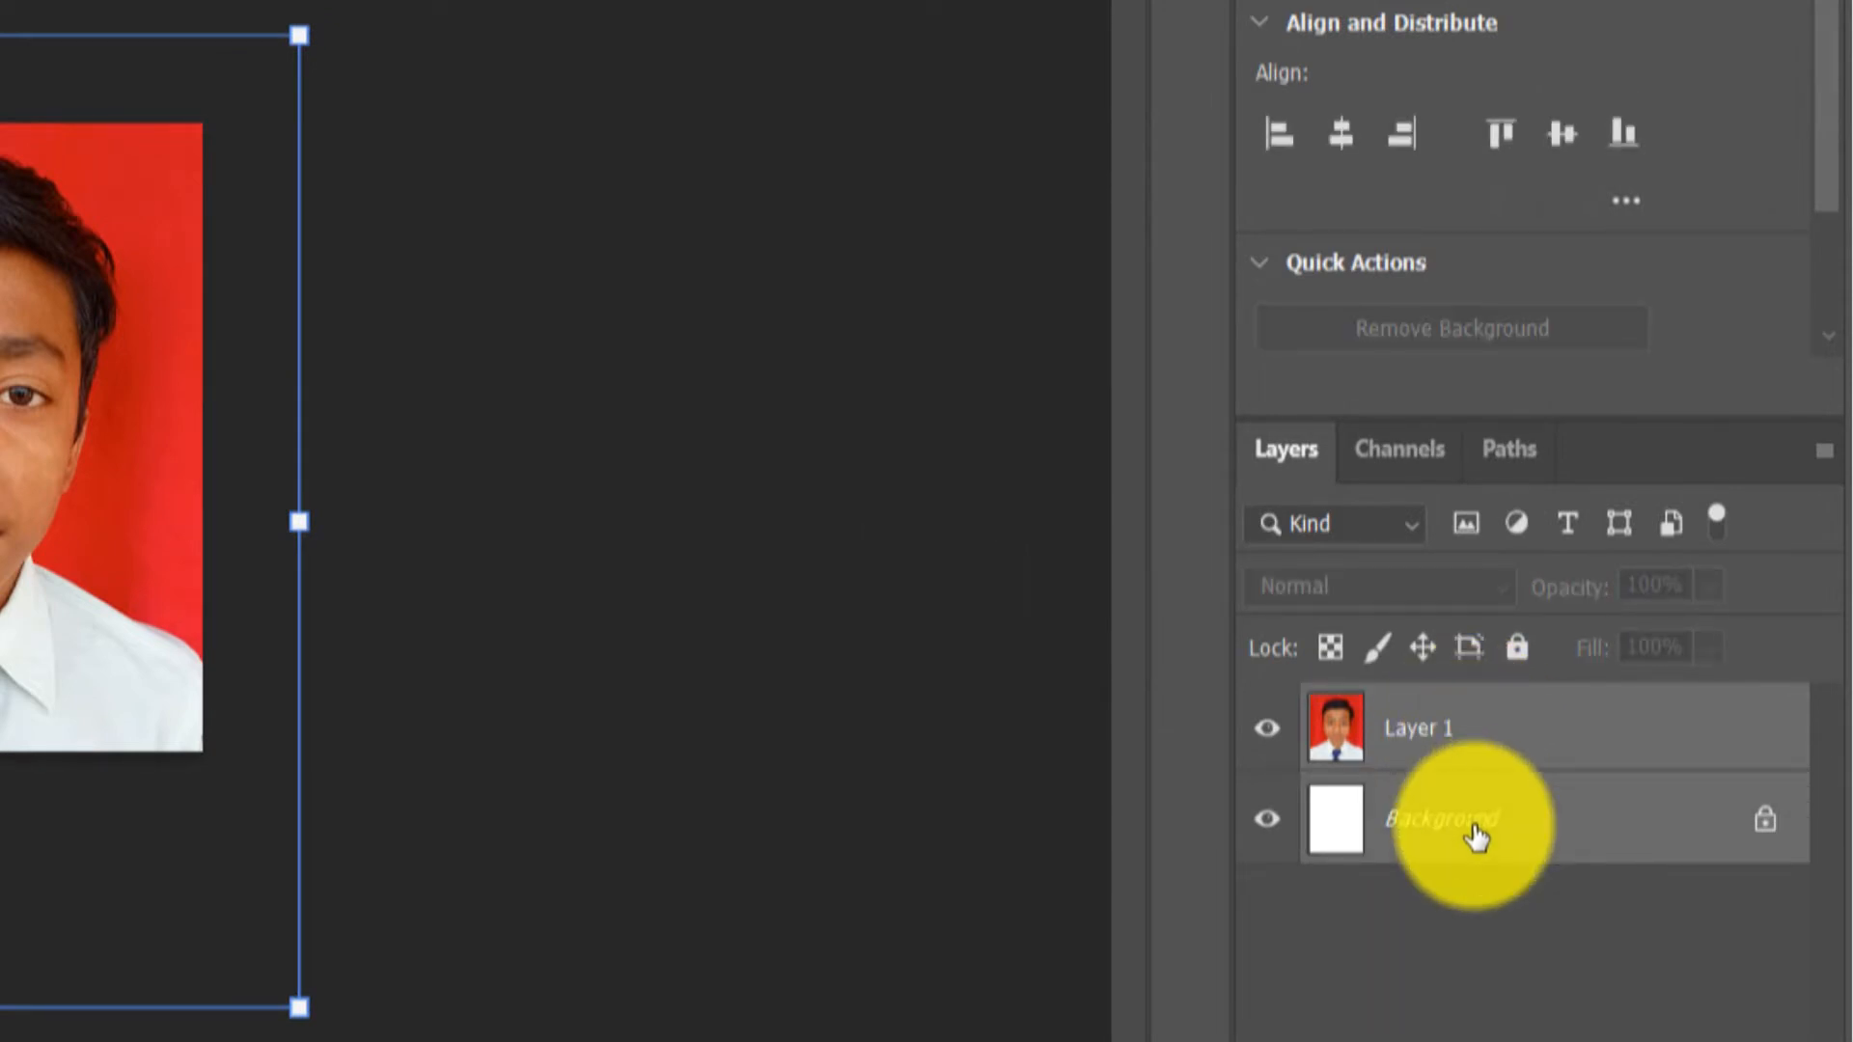
{"action": "key", "text": "ctrl+e"}
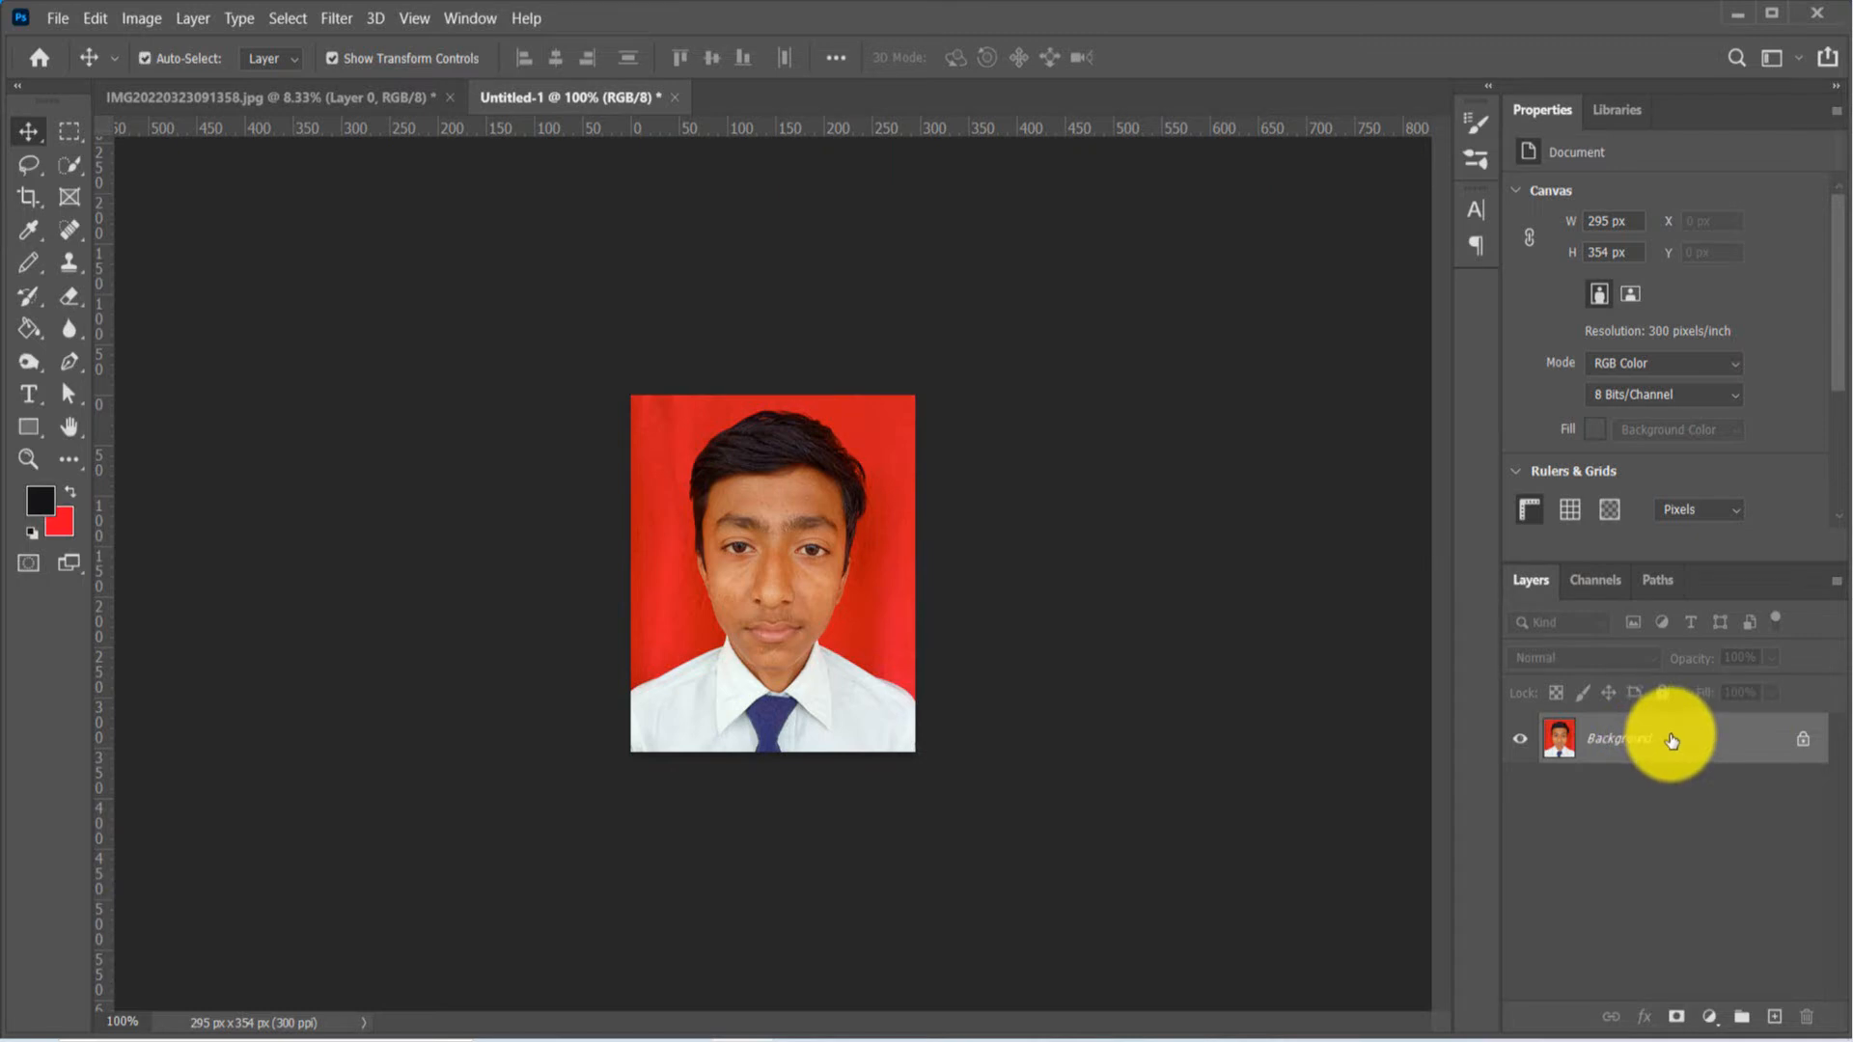
{"action": "key", "text": "ctrl+z"}
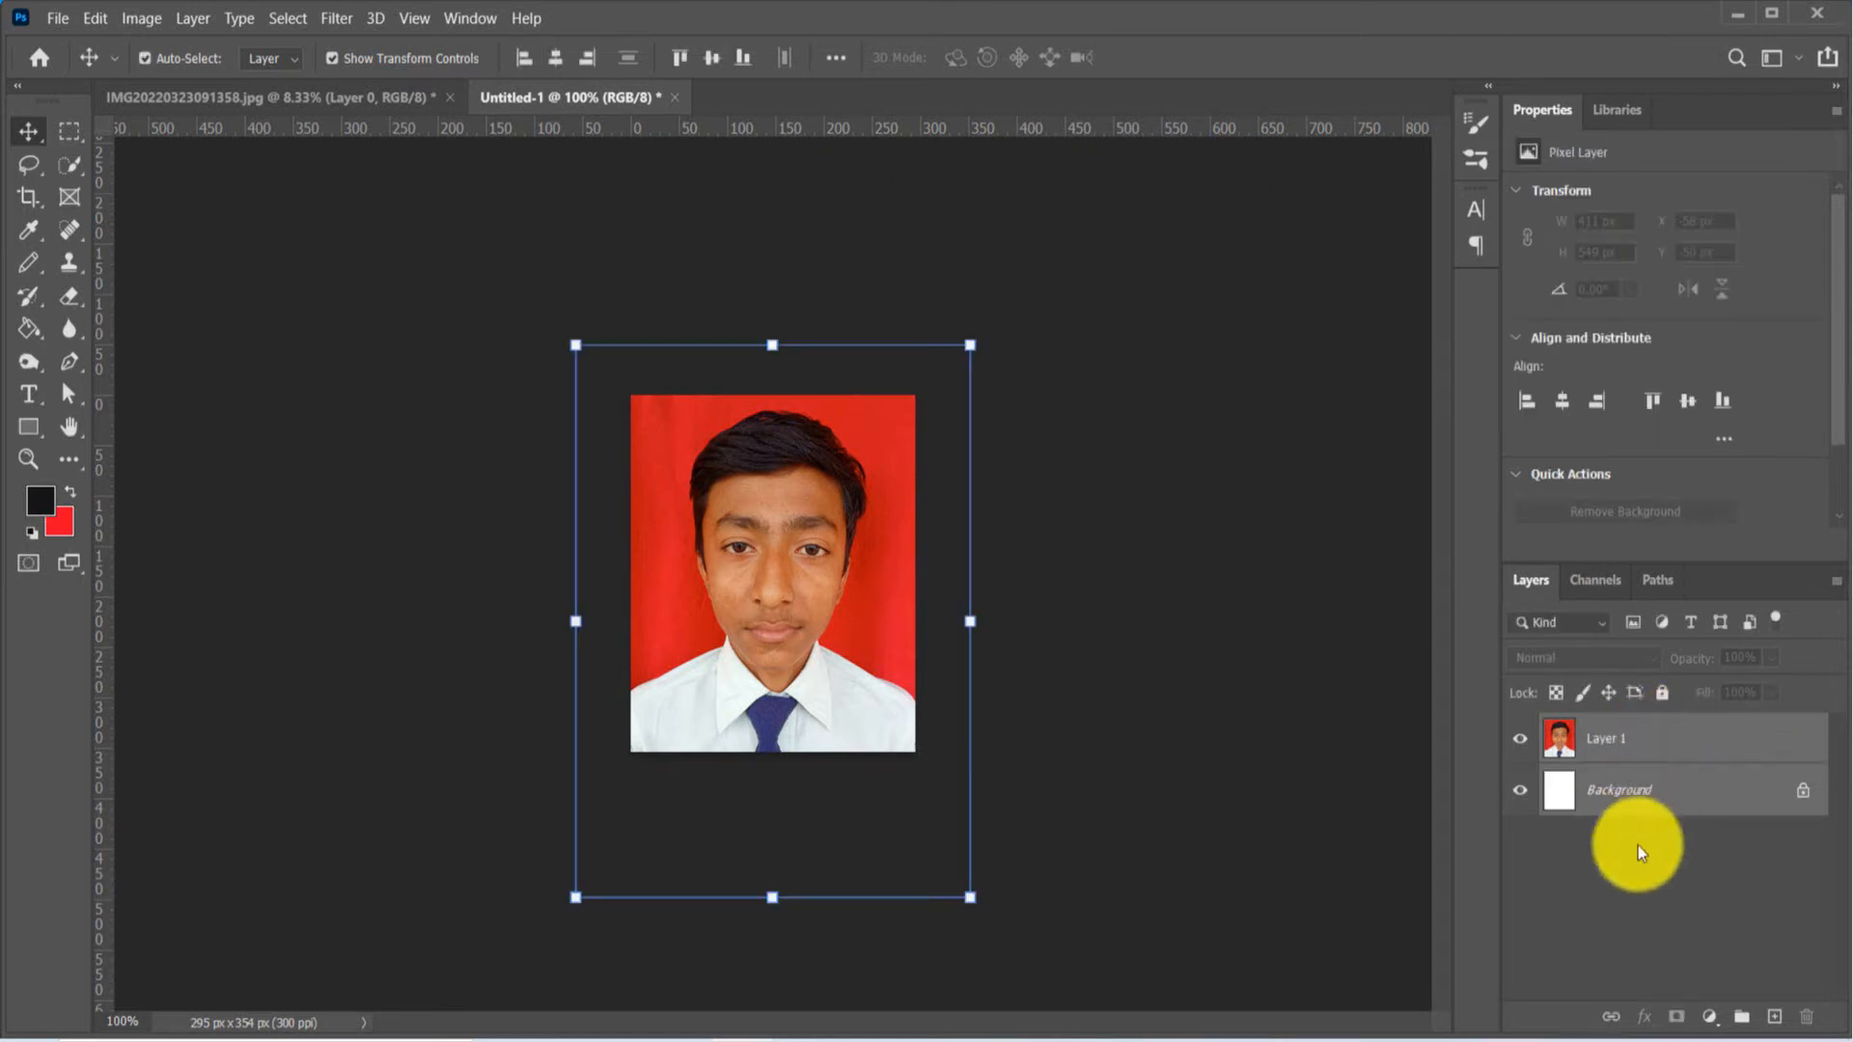
- Select both Layer 1 and the Background layer and merge them into a single layer
{"action": "left_click", "coordinate": [1629, 817]}
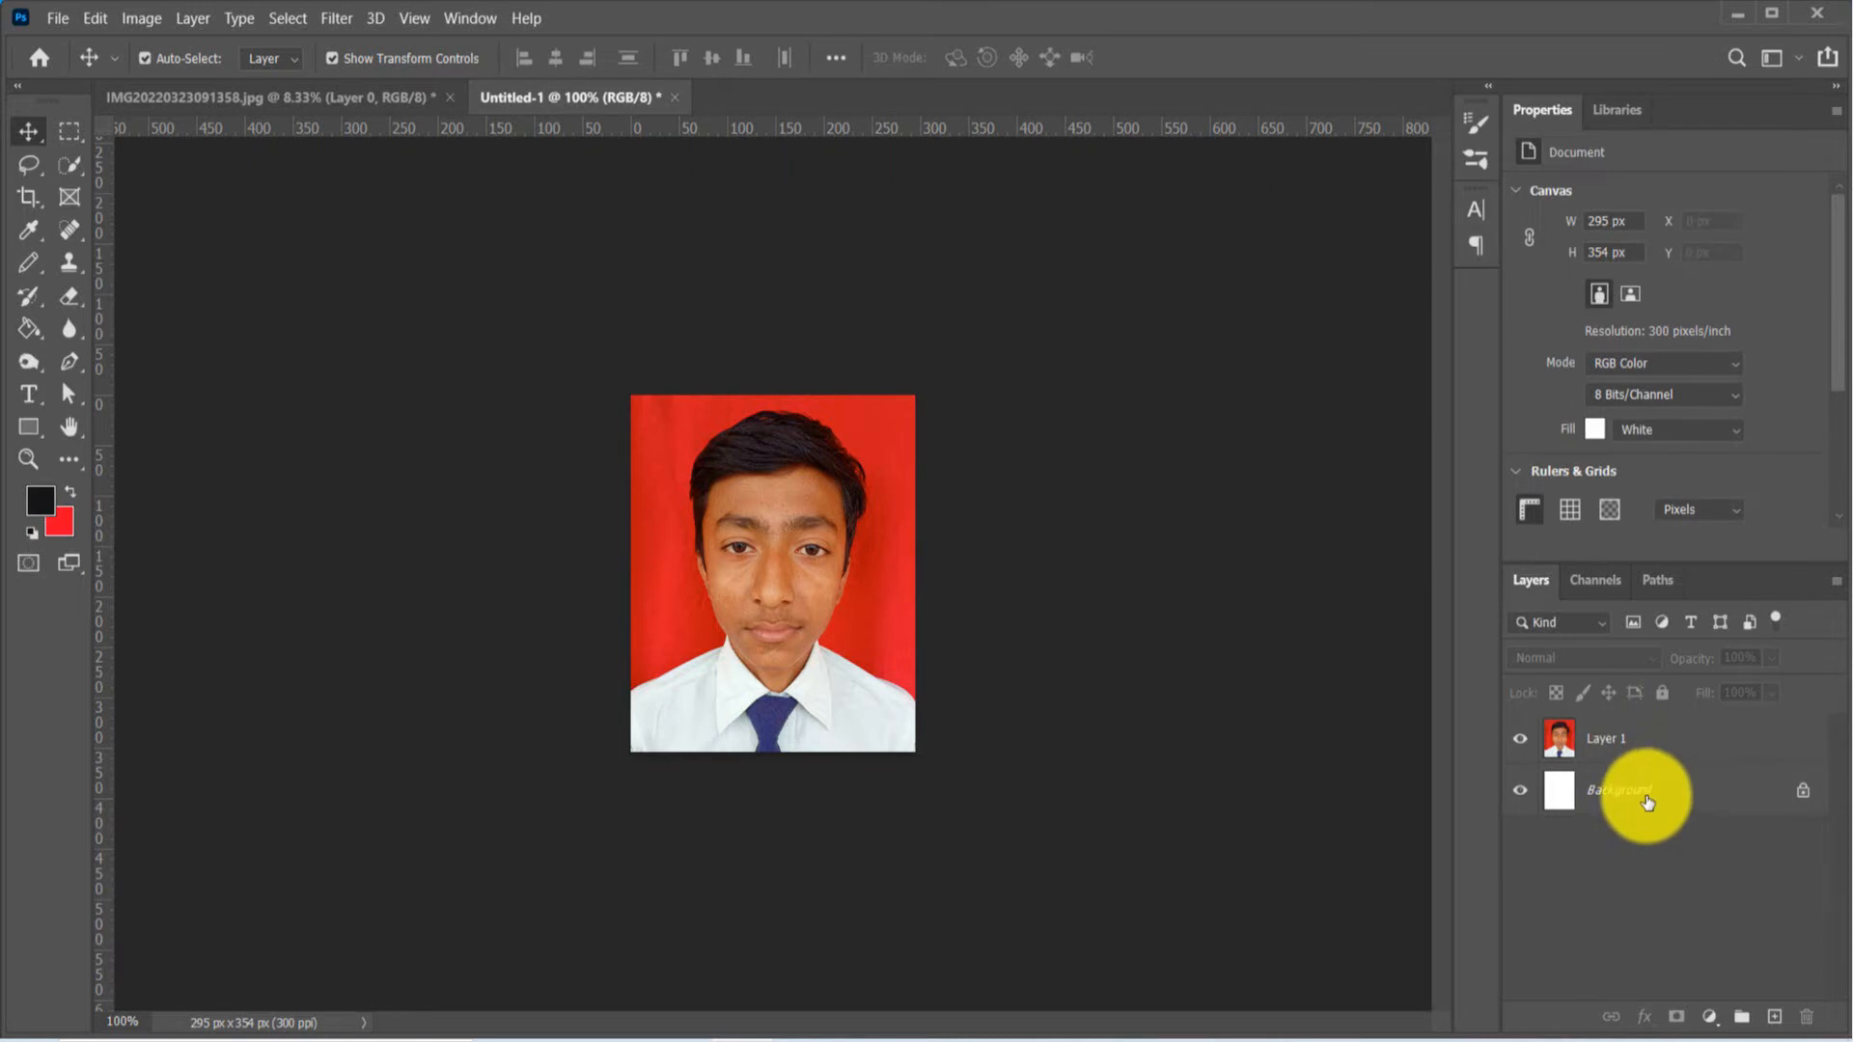
{"action": "left_click", "coordinate": [1647, 802]}
{"action": "left_click", "coordinate": [1571, 915]}
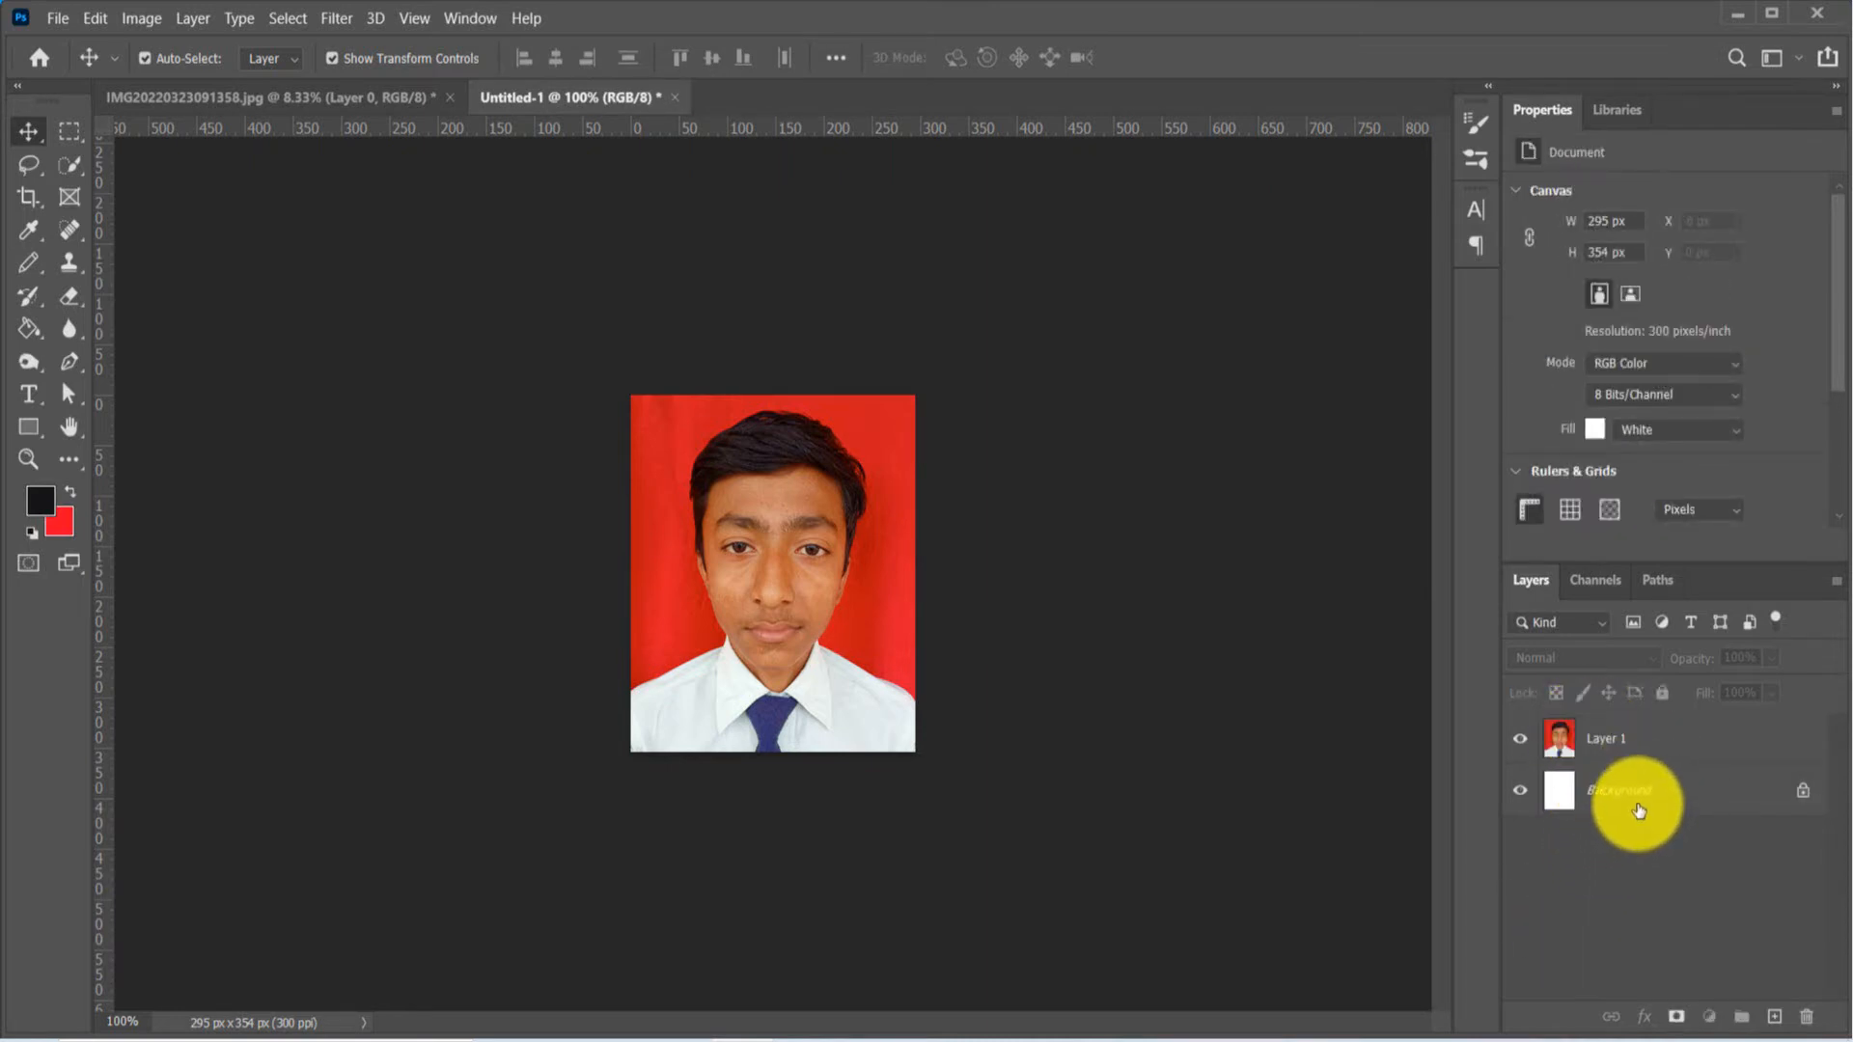
{"action": "left_click", "coordinate": [1638, 811]}
{"action": "left_click", "coordinate": [1609, 738], "text": "ctrl"}
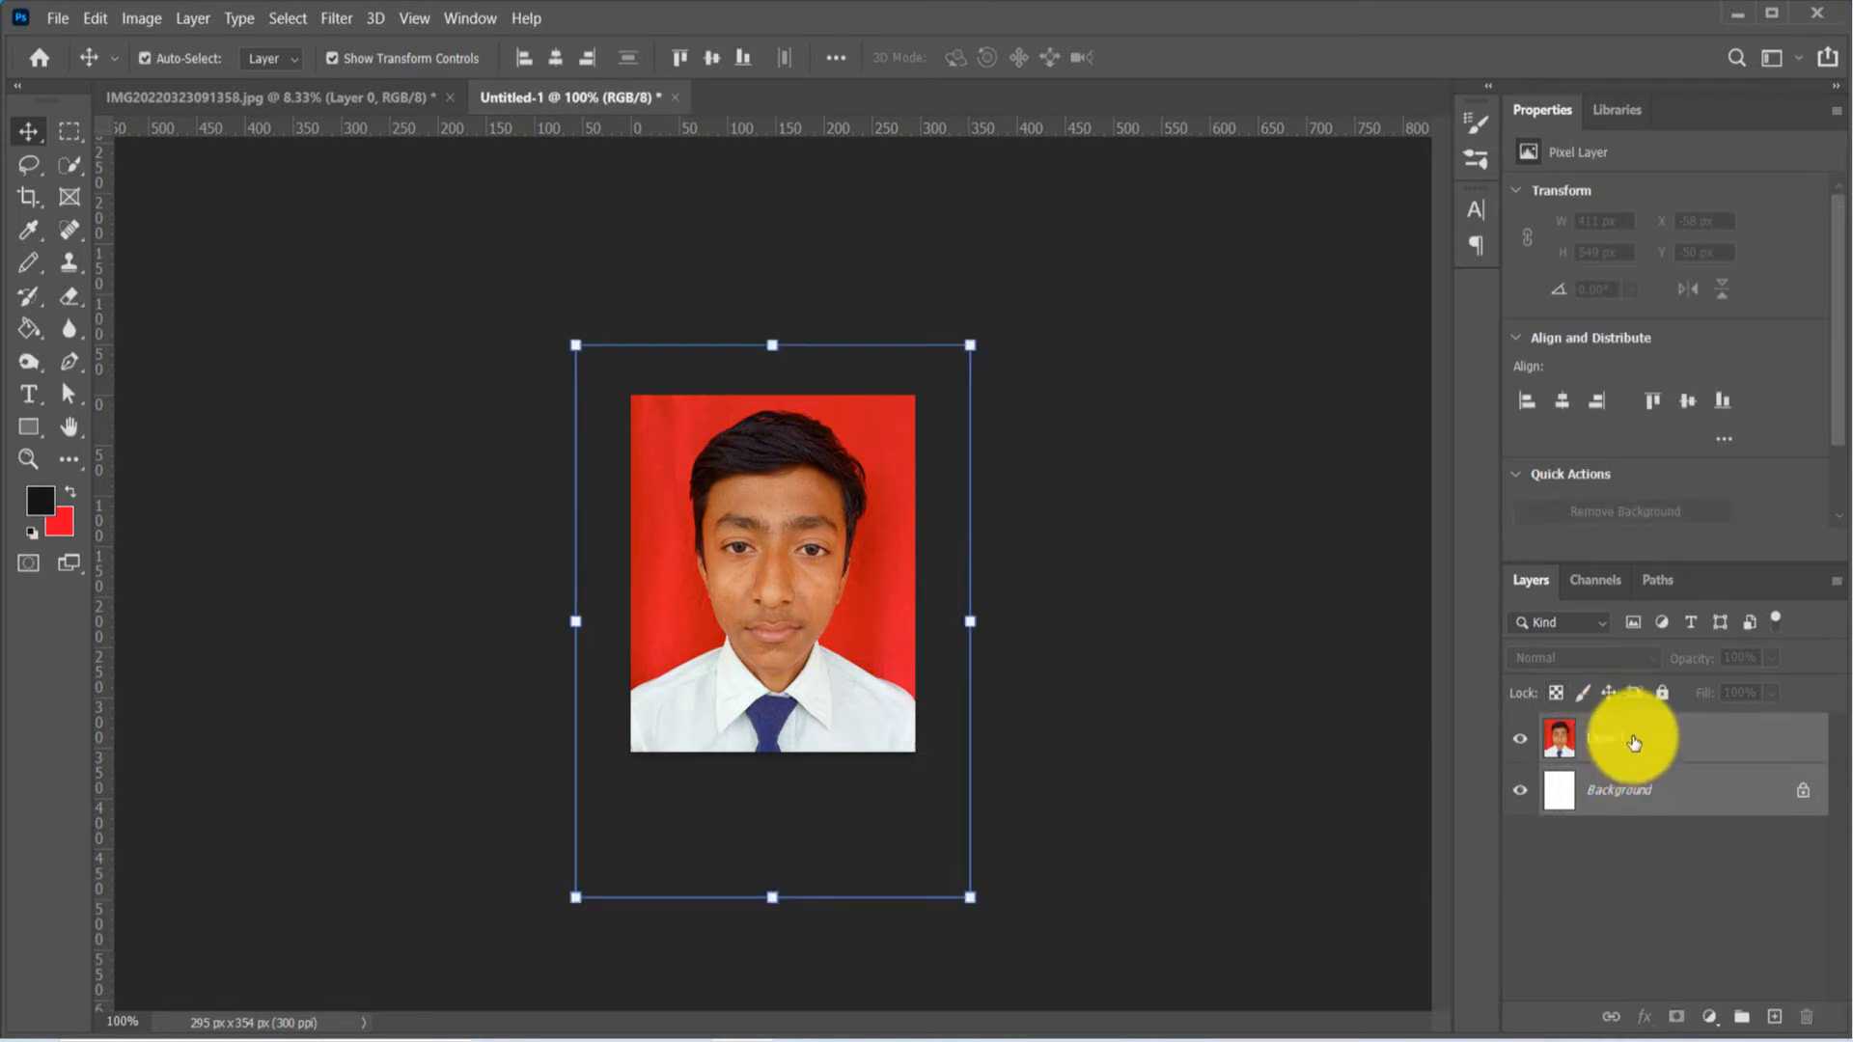
{"action": "right_click", "coordinate": [1633, 743]}
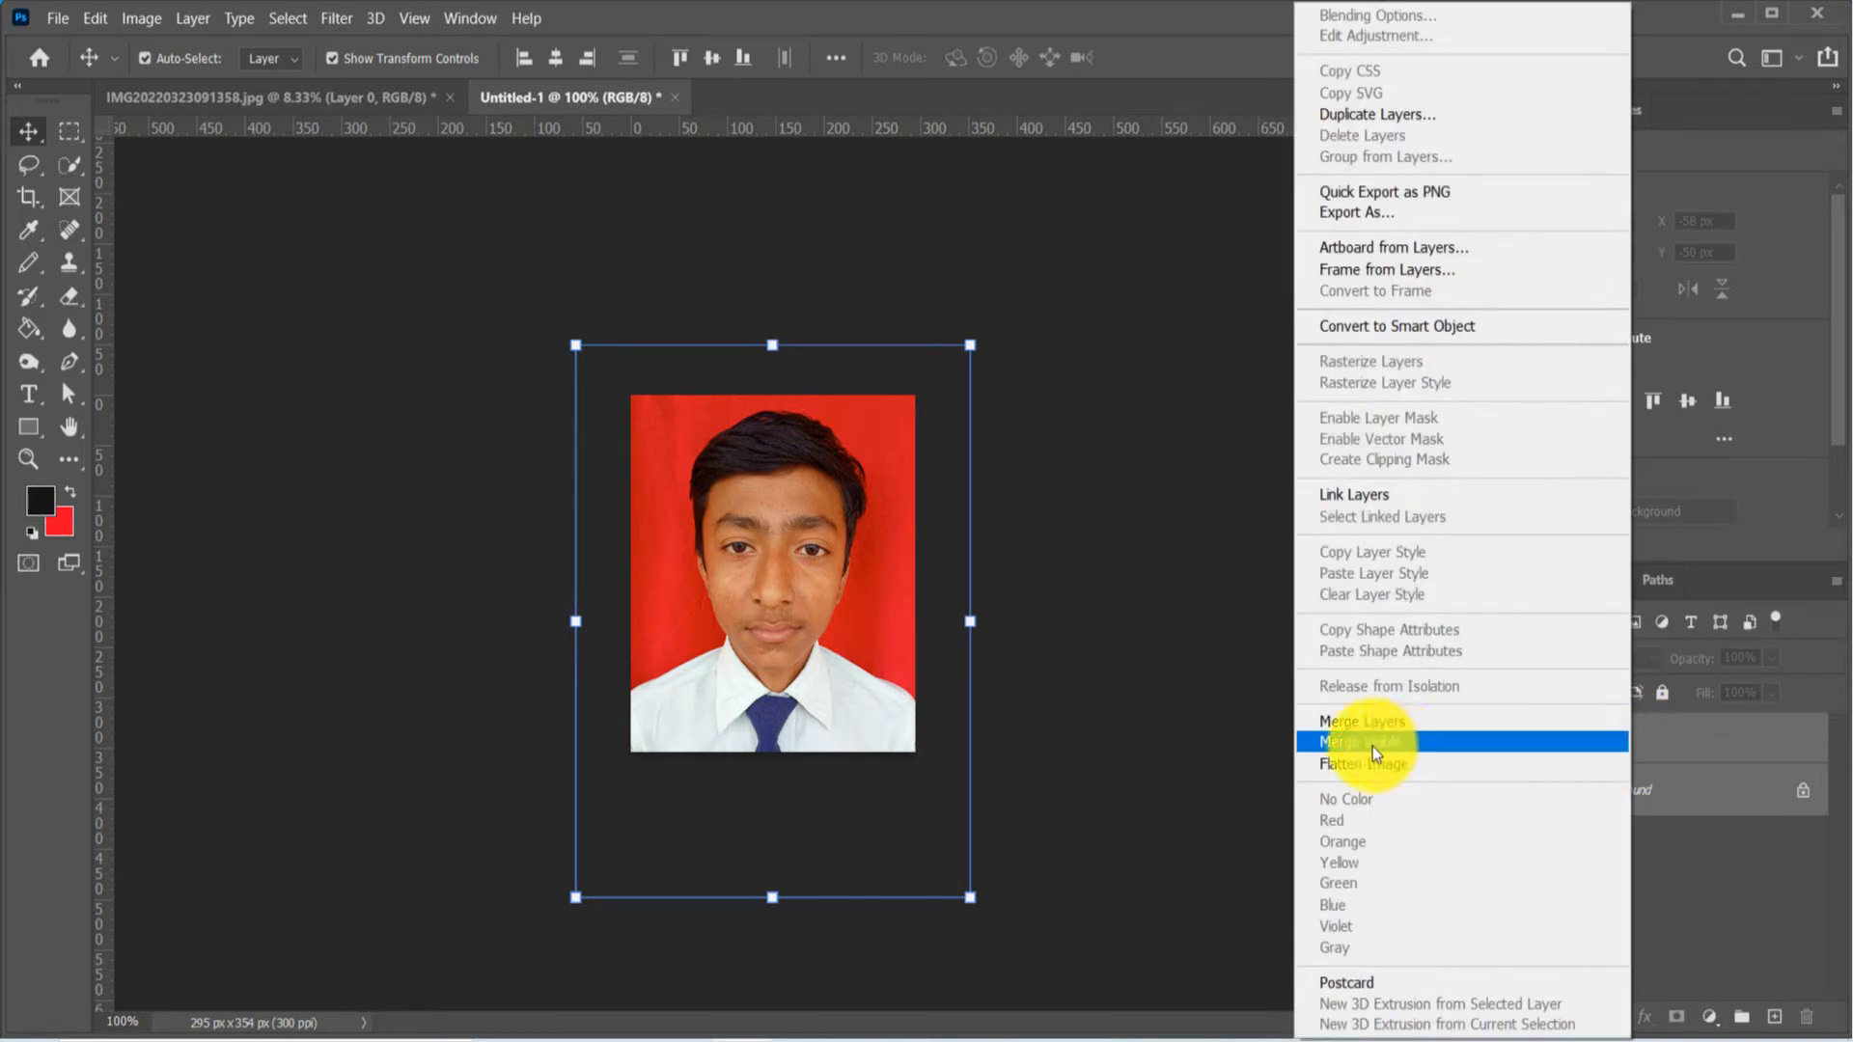
{"action": "left_click", "coordinate": [1385, 724]}
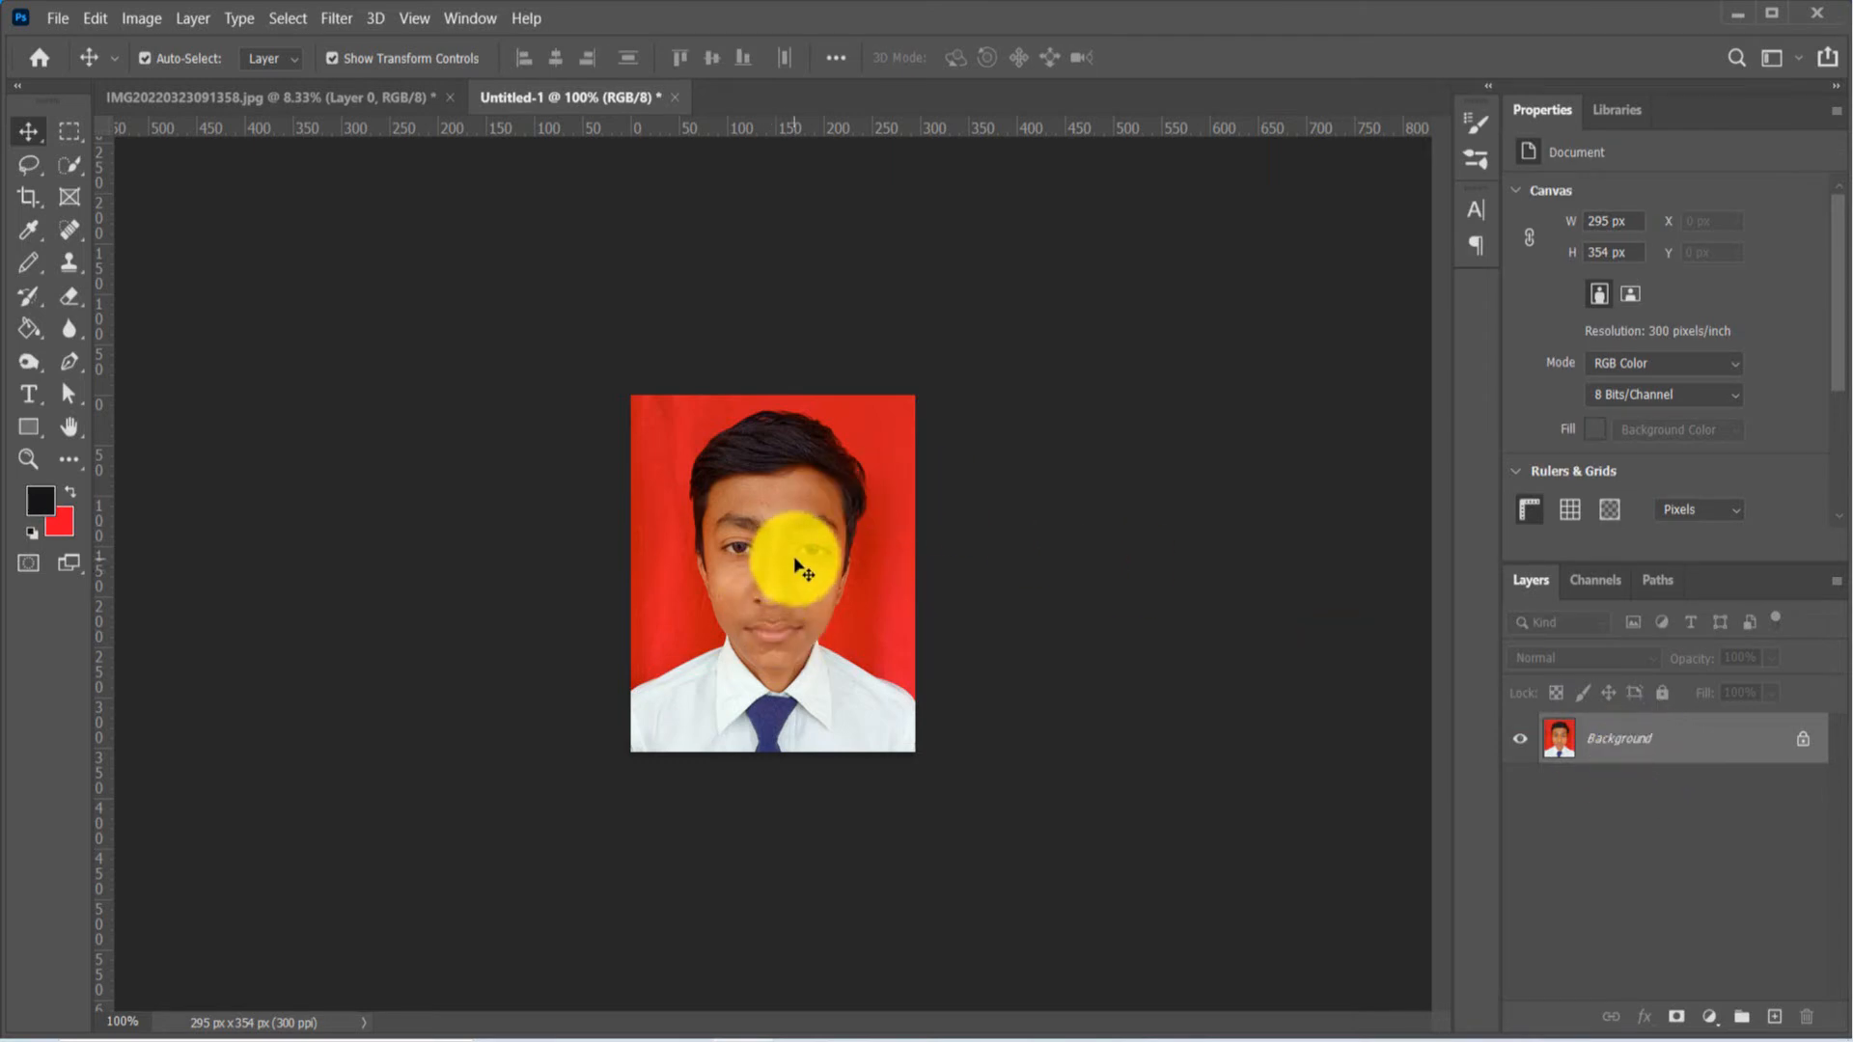
- Brighten the portrait with Levels, setting the white input level to 216 and the midtone to 0.91
{"action": "key", "text": "ctrl+l"}
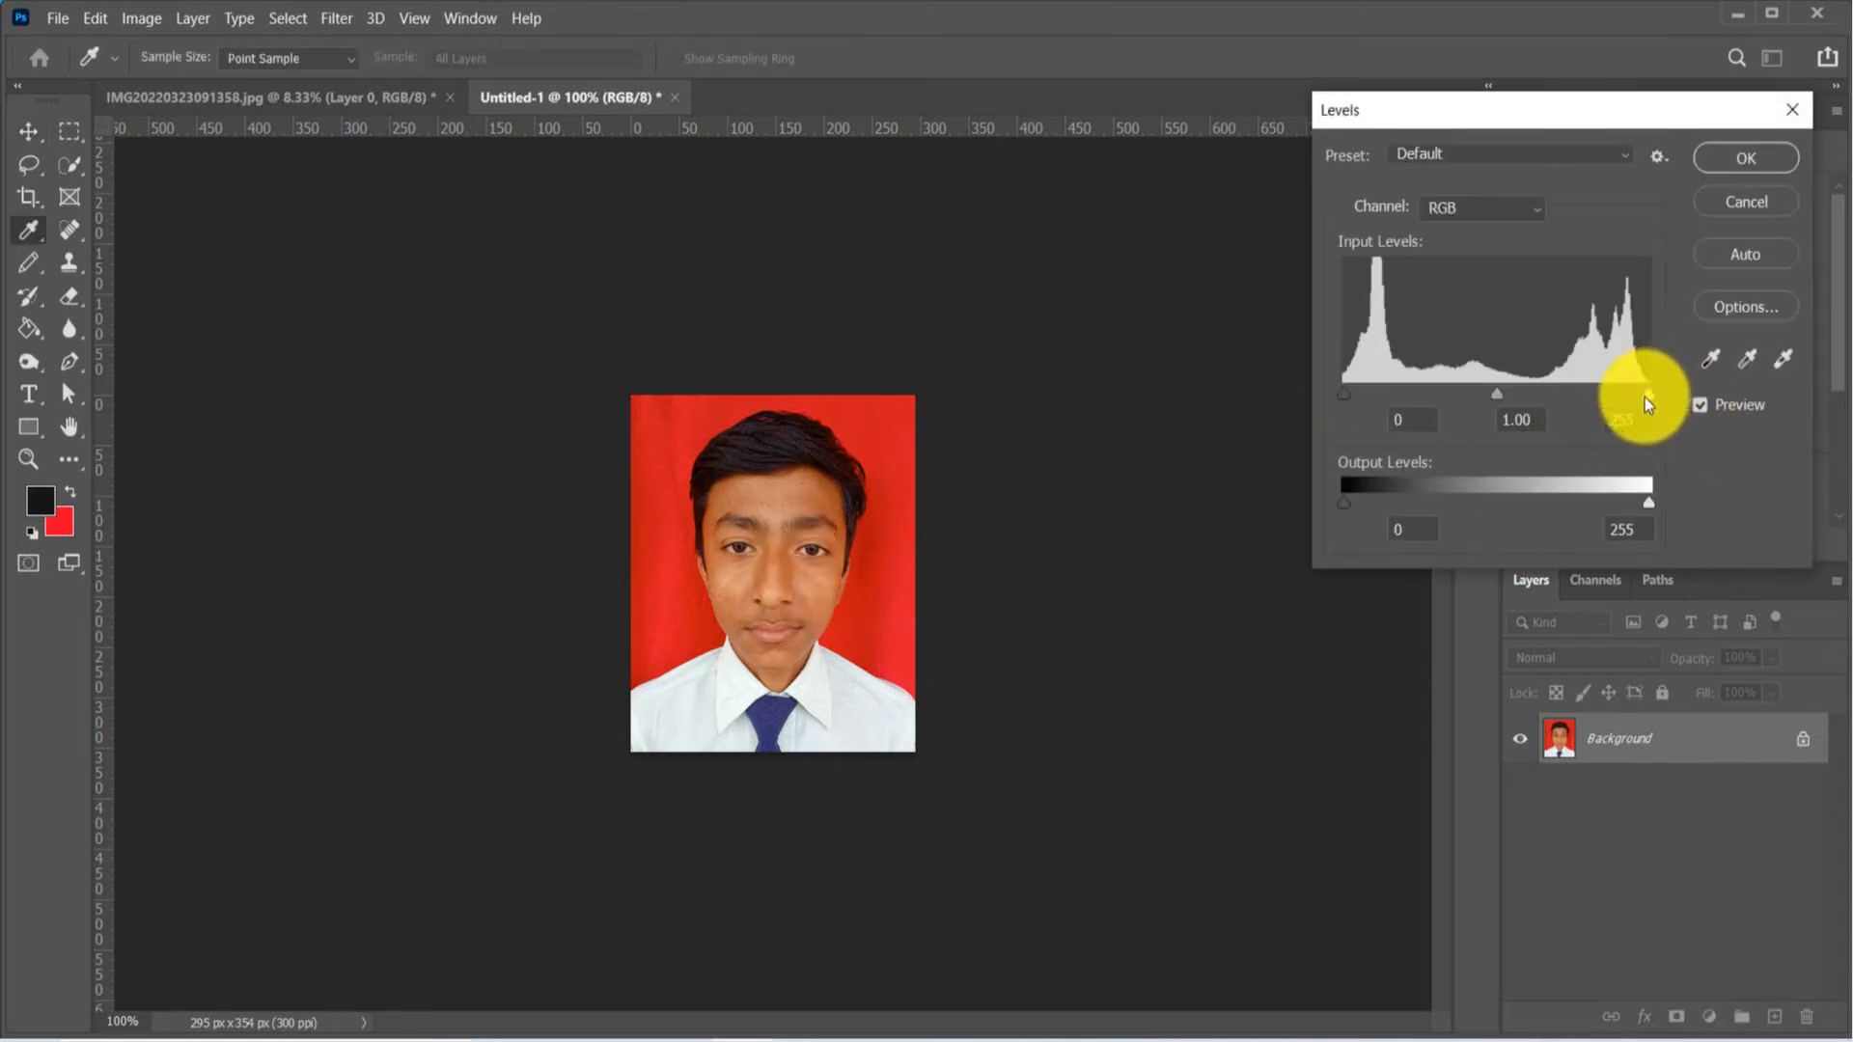
{"action": "left_click_drag", "start_coordinate": [1650, 401], "coordinate": [1621, 401]}
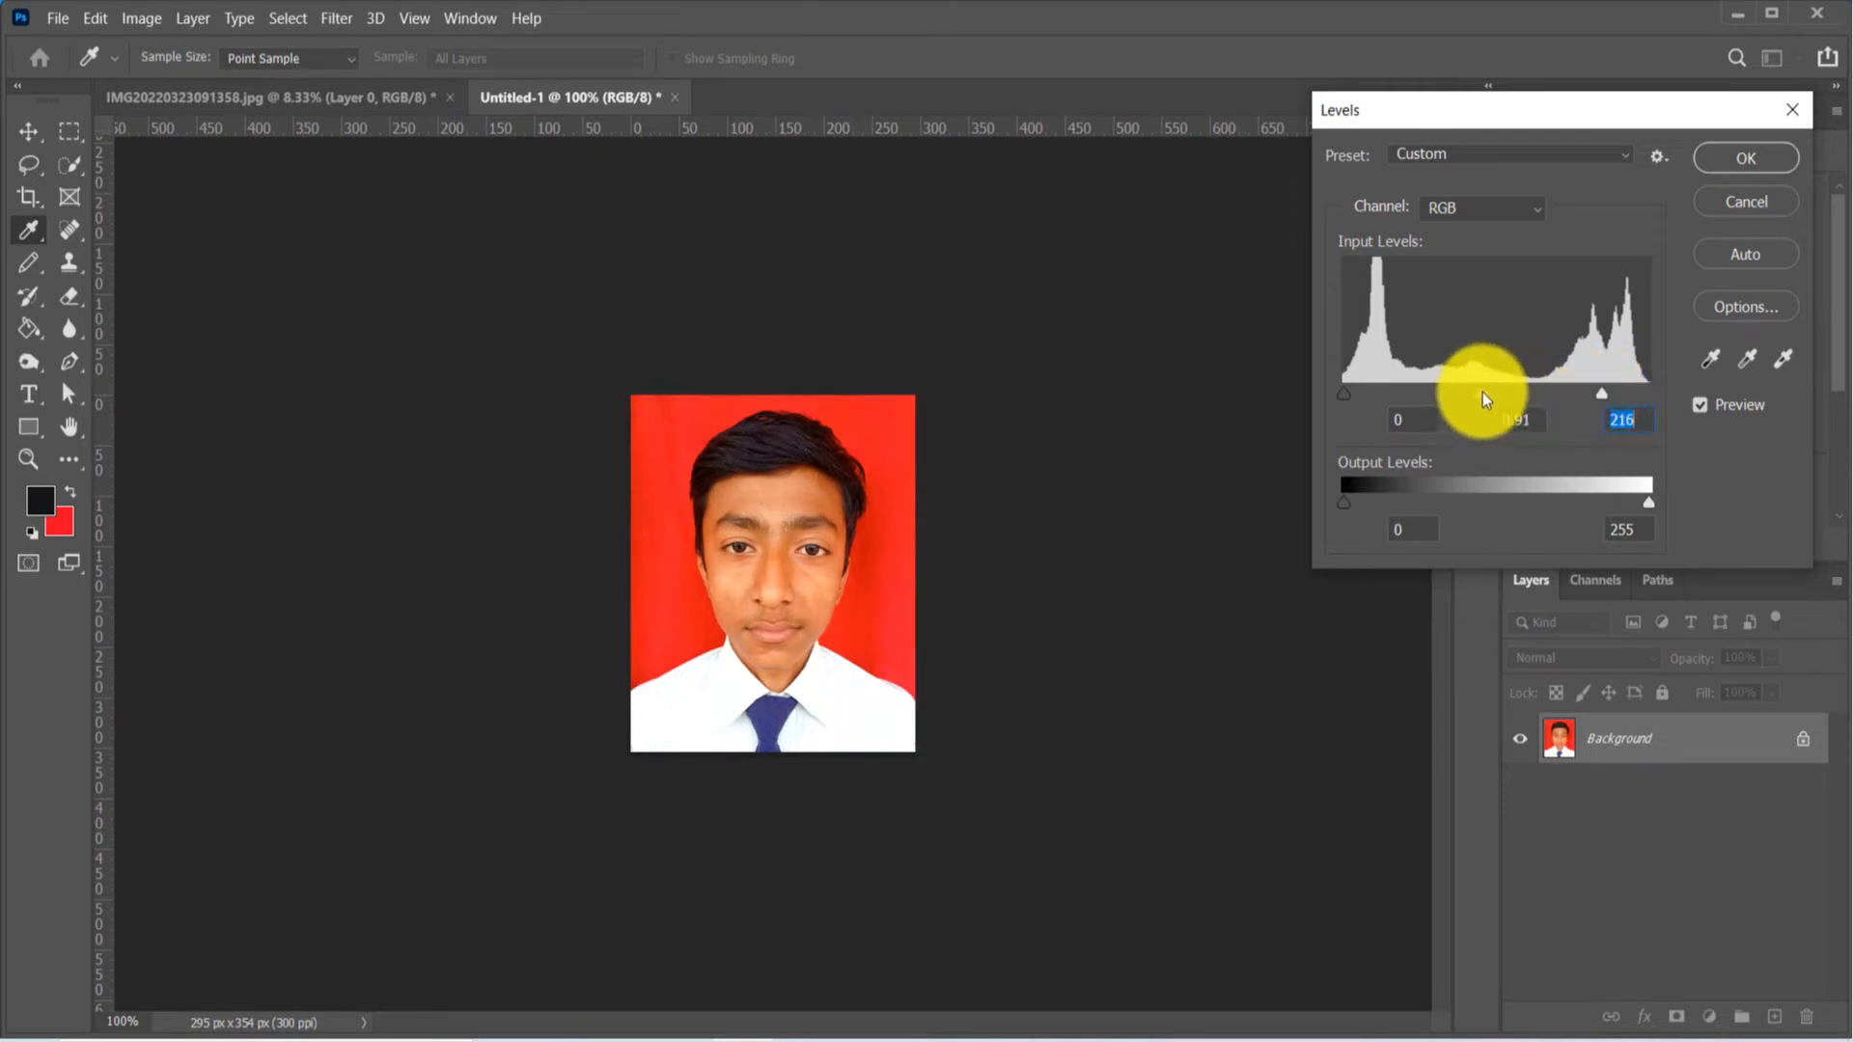
{"action": "left_click", "coordinate": [1766, 162]}
{"action": "key", "text": "v"}
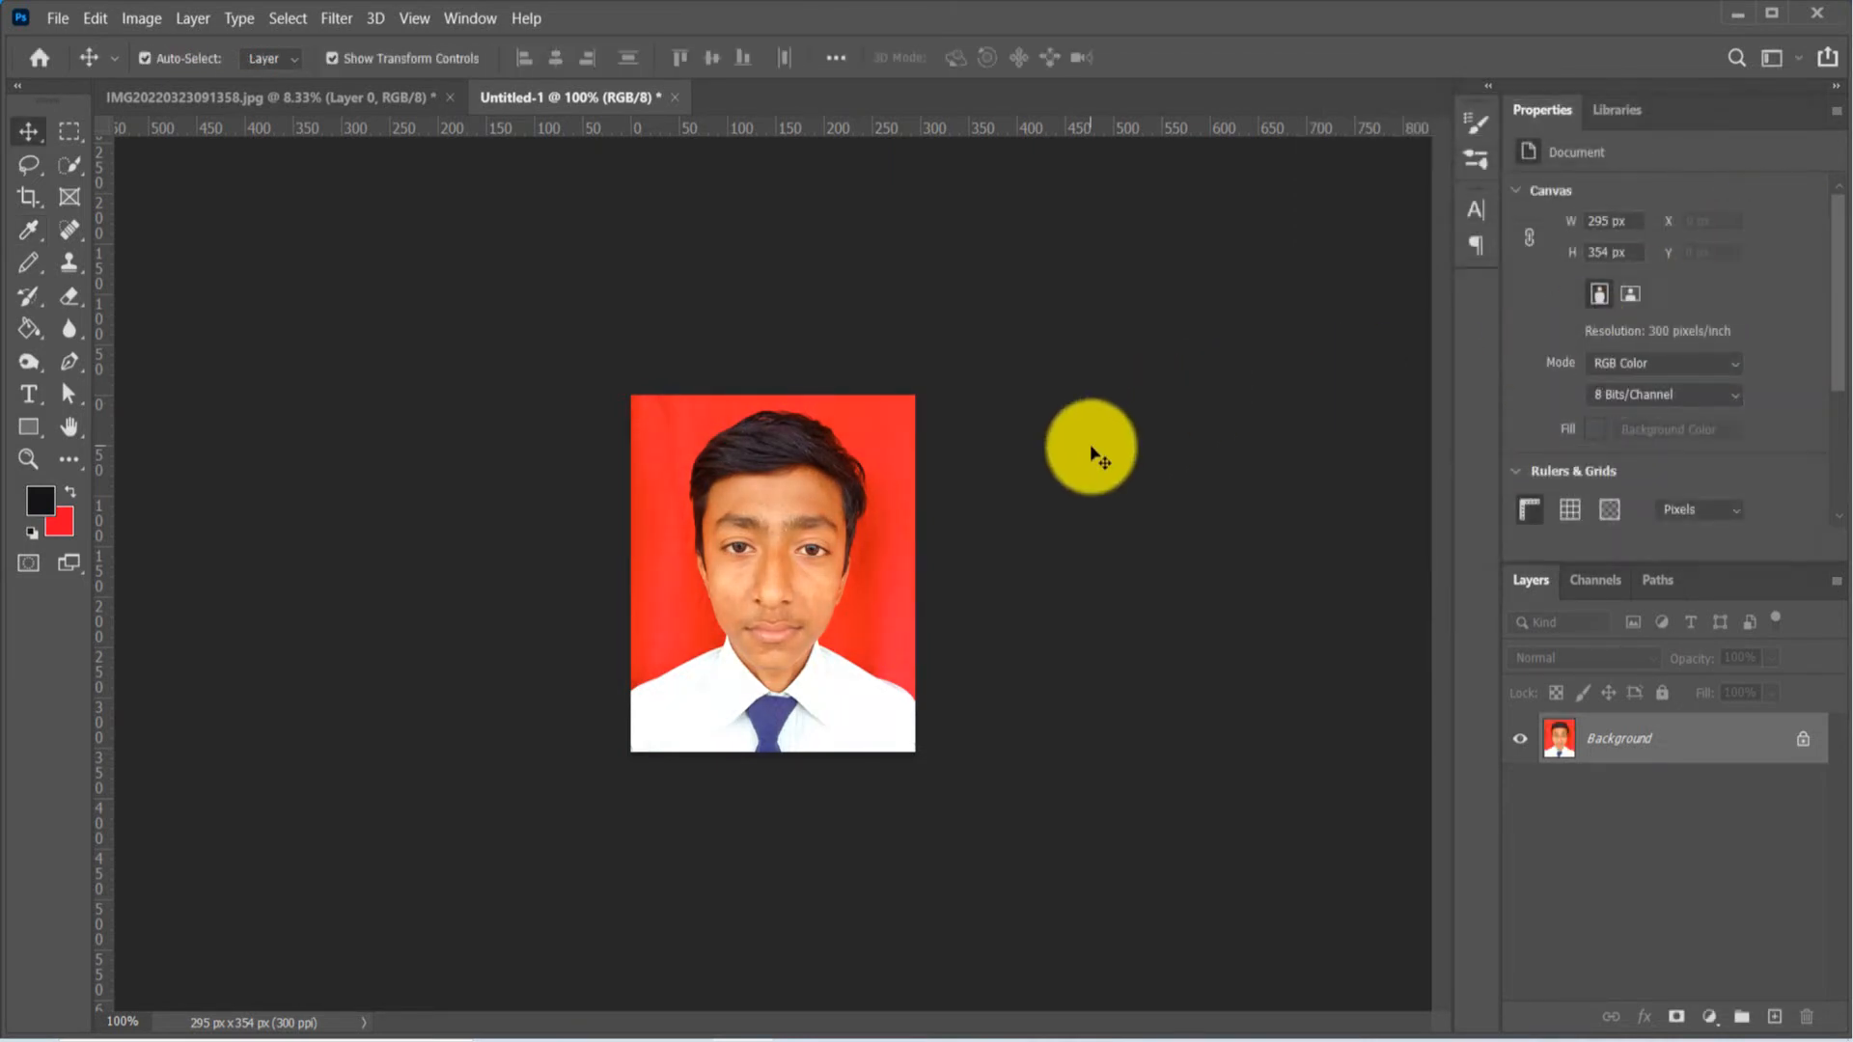
- Adjust the portrait's tones with Curves, placing a midpoint at input 122 and output 118
{"action": "key", "text": "ctrl+m"}
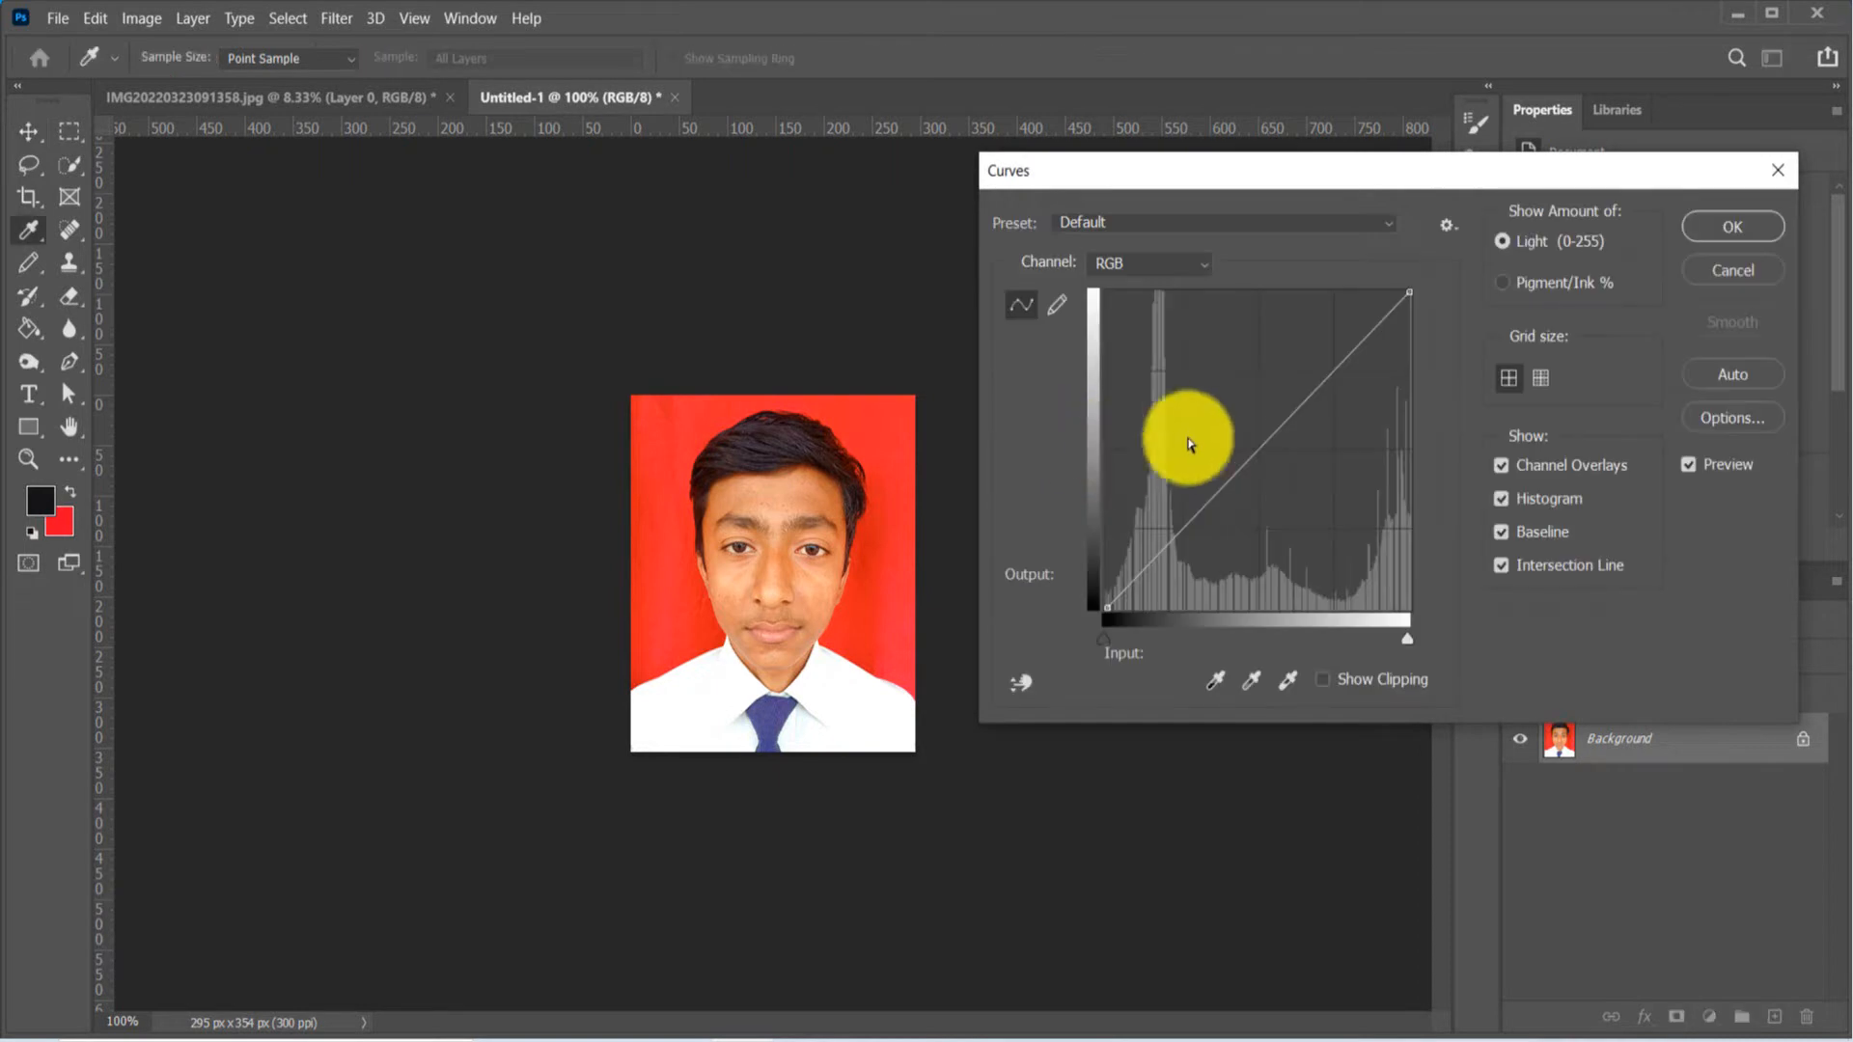
{"action": "mouse_move", "coordinate": [1250, 460]}
{"action": "left_mouse_down"}
{"action": "mouse_move", "coordinate": [1261, 472]}
{"action": "mouse_move", "coordinate": [1245, 446]}
{"action": "mouse_move", "coordinate": [1249, 463]}
{"action": "left_mouse_up"}
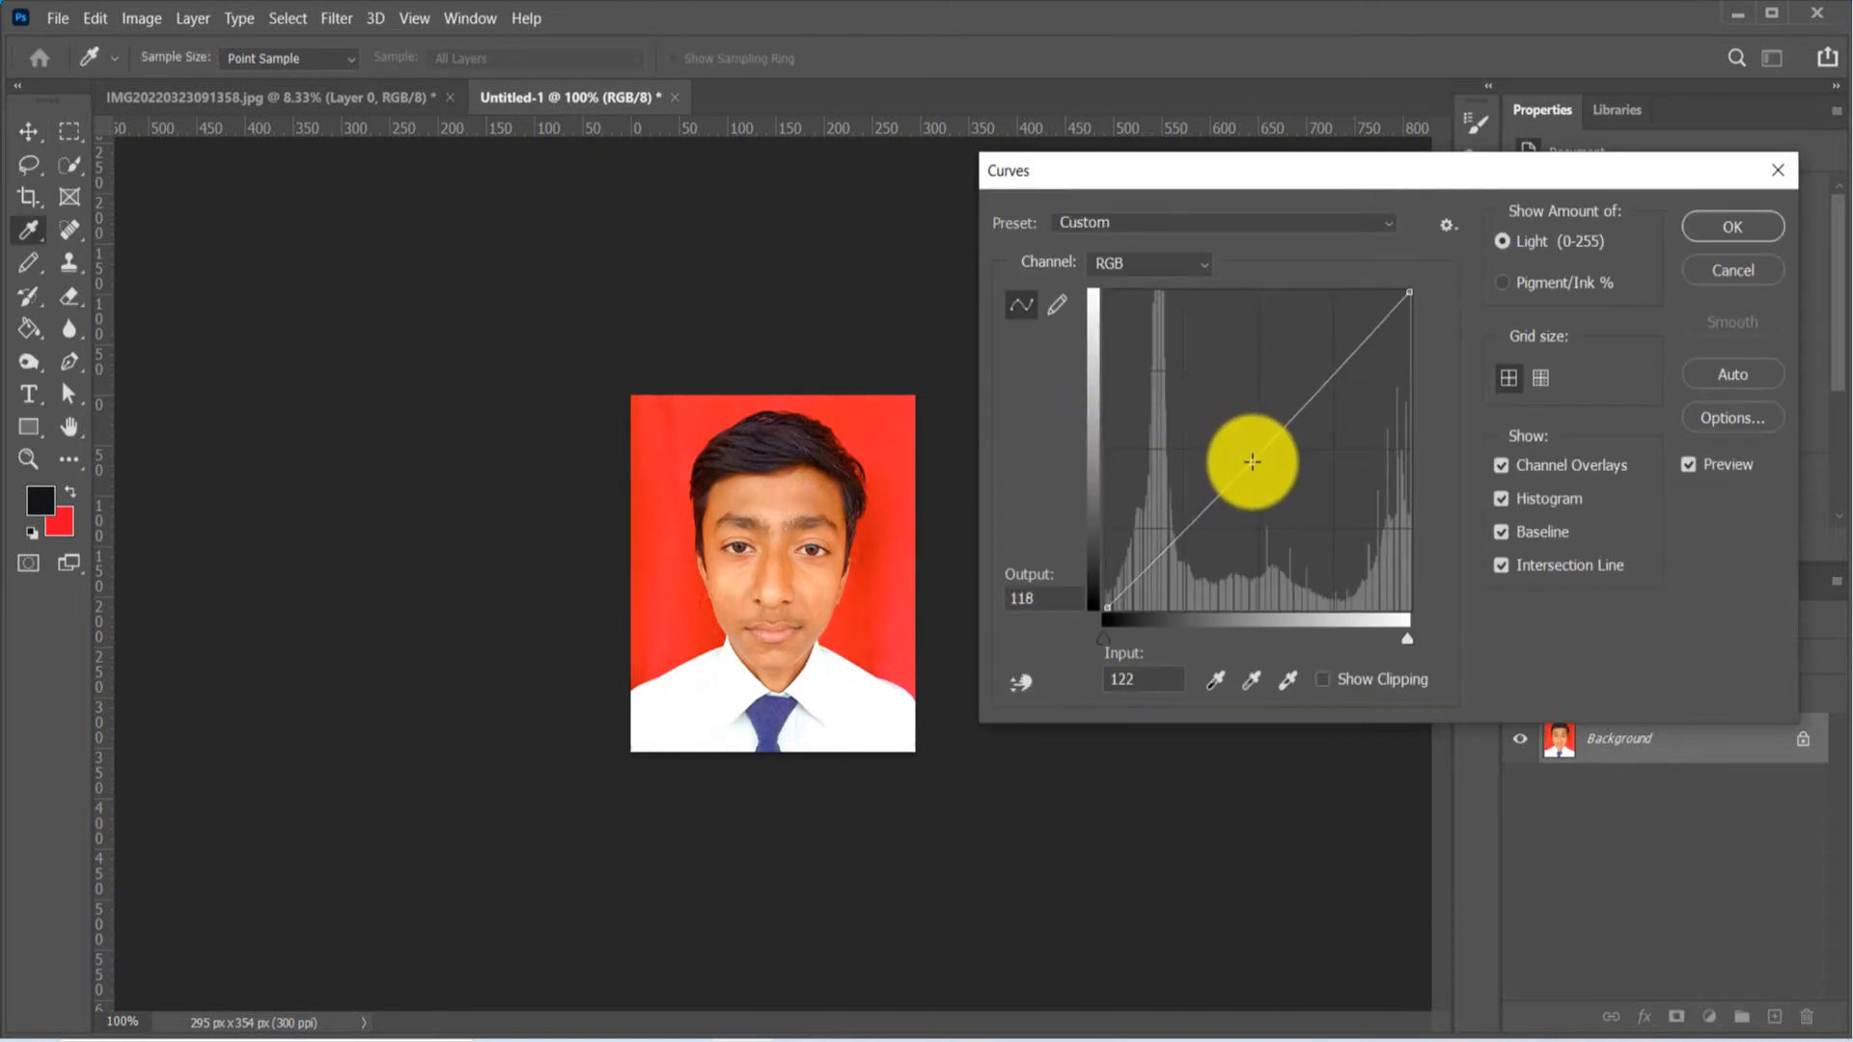
{"action": "left_click", "coordinate": [1752, 236]}
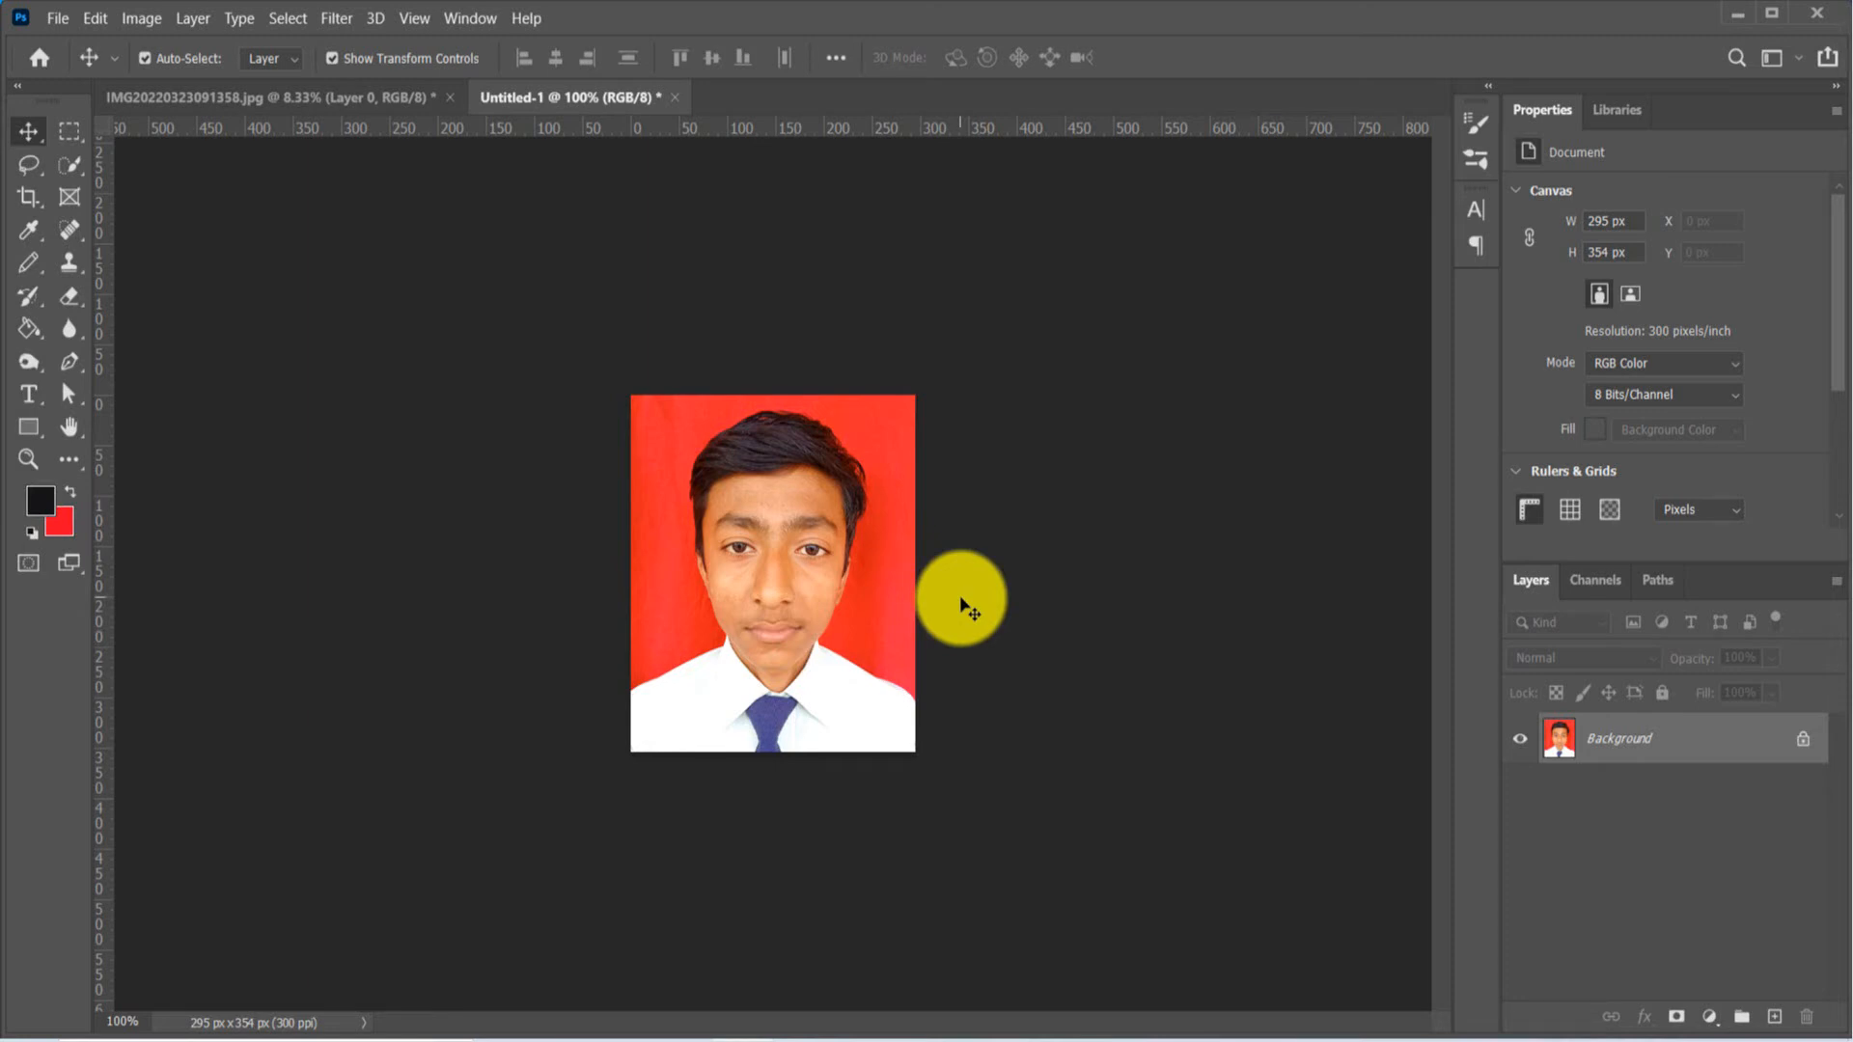
- Start a new document and set its size unit to inches
{"action": "key", "text": "ctrl+n"}
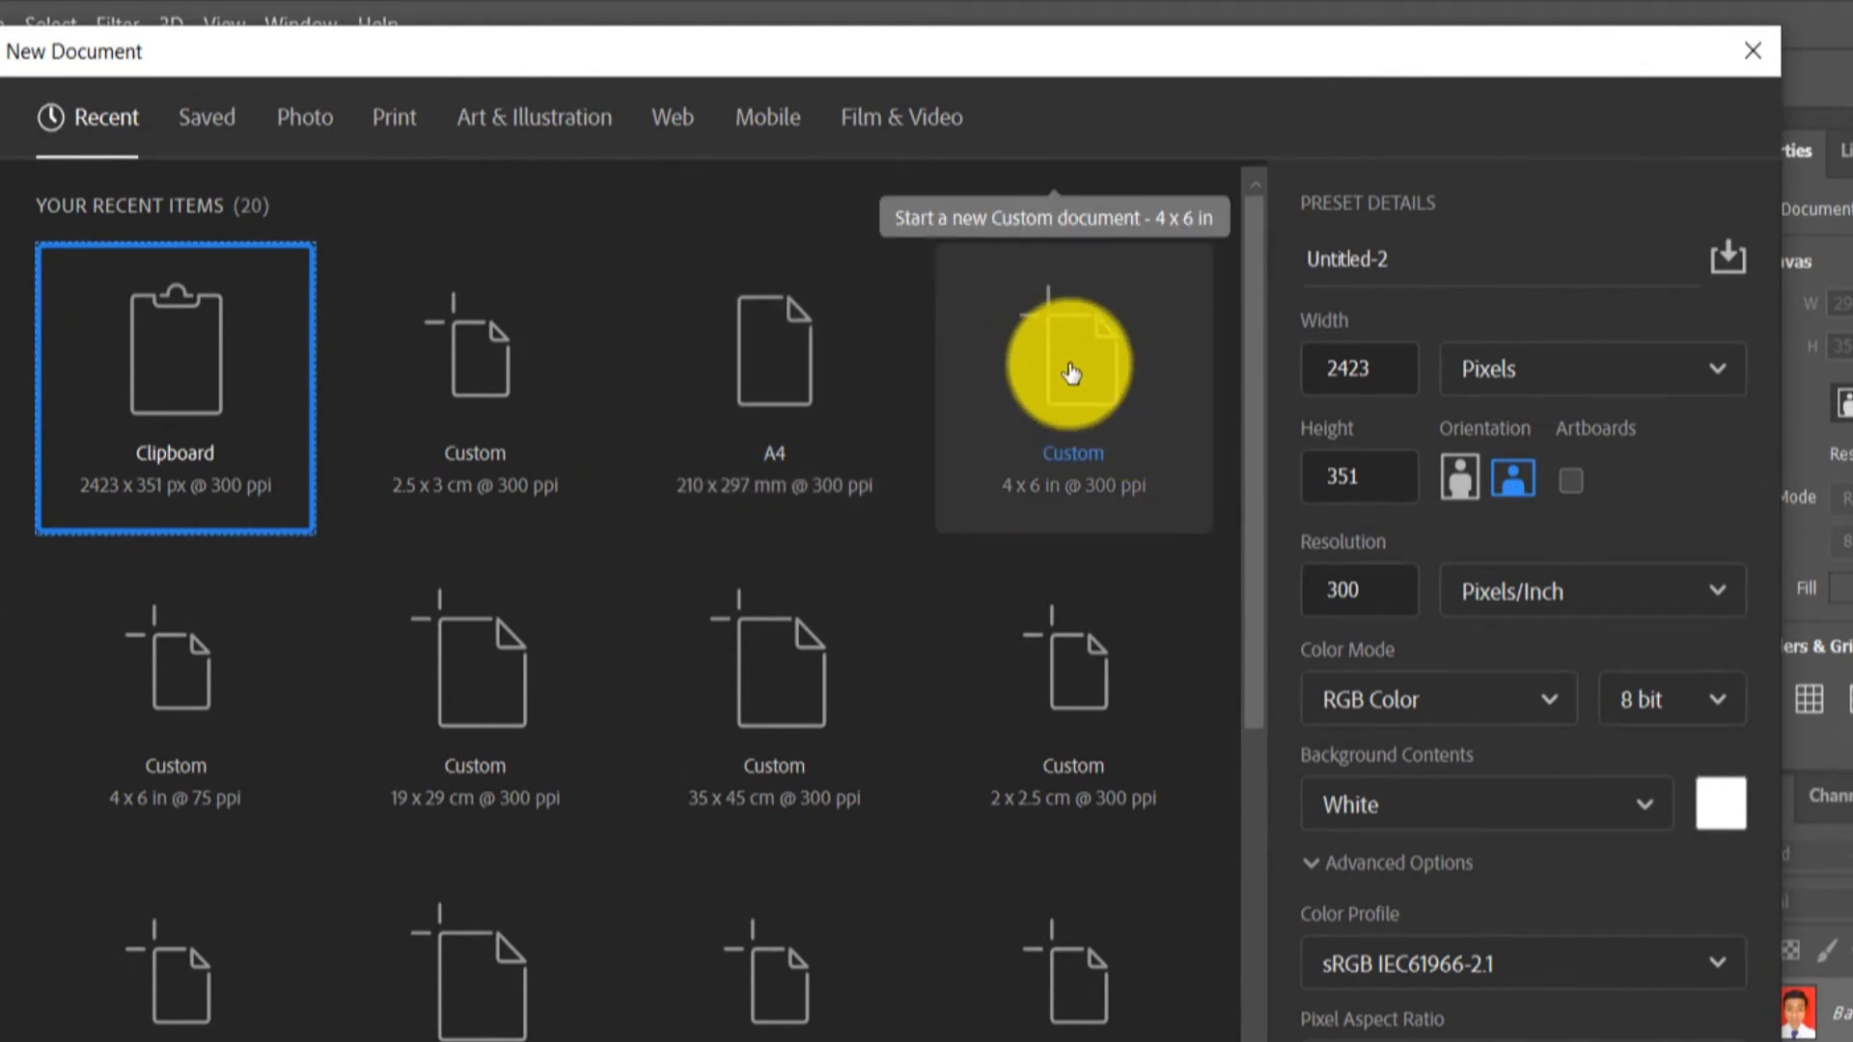
{"action": "left_click", "coordinate": [1071, 373]}
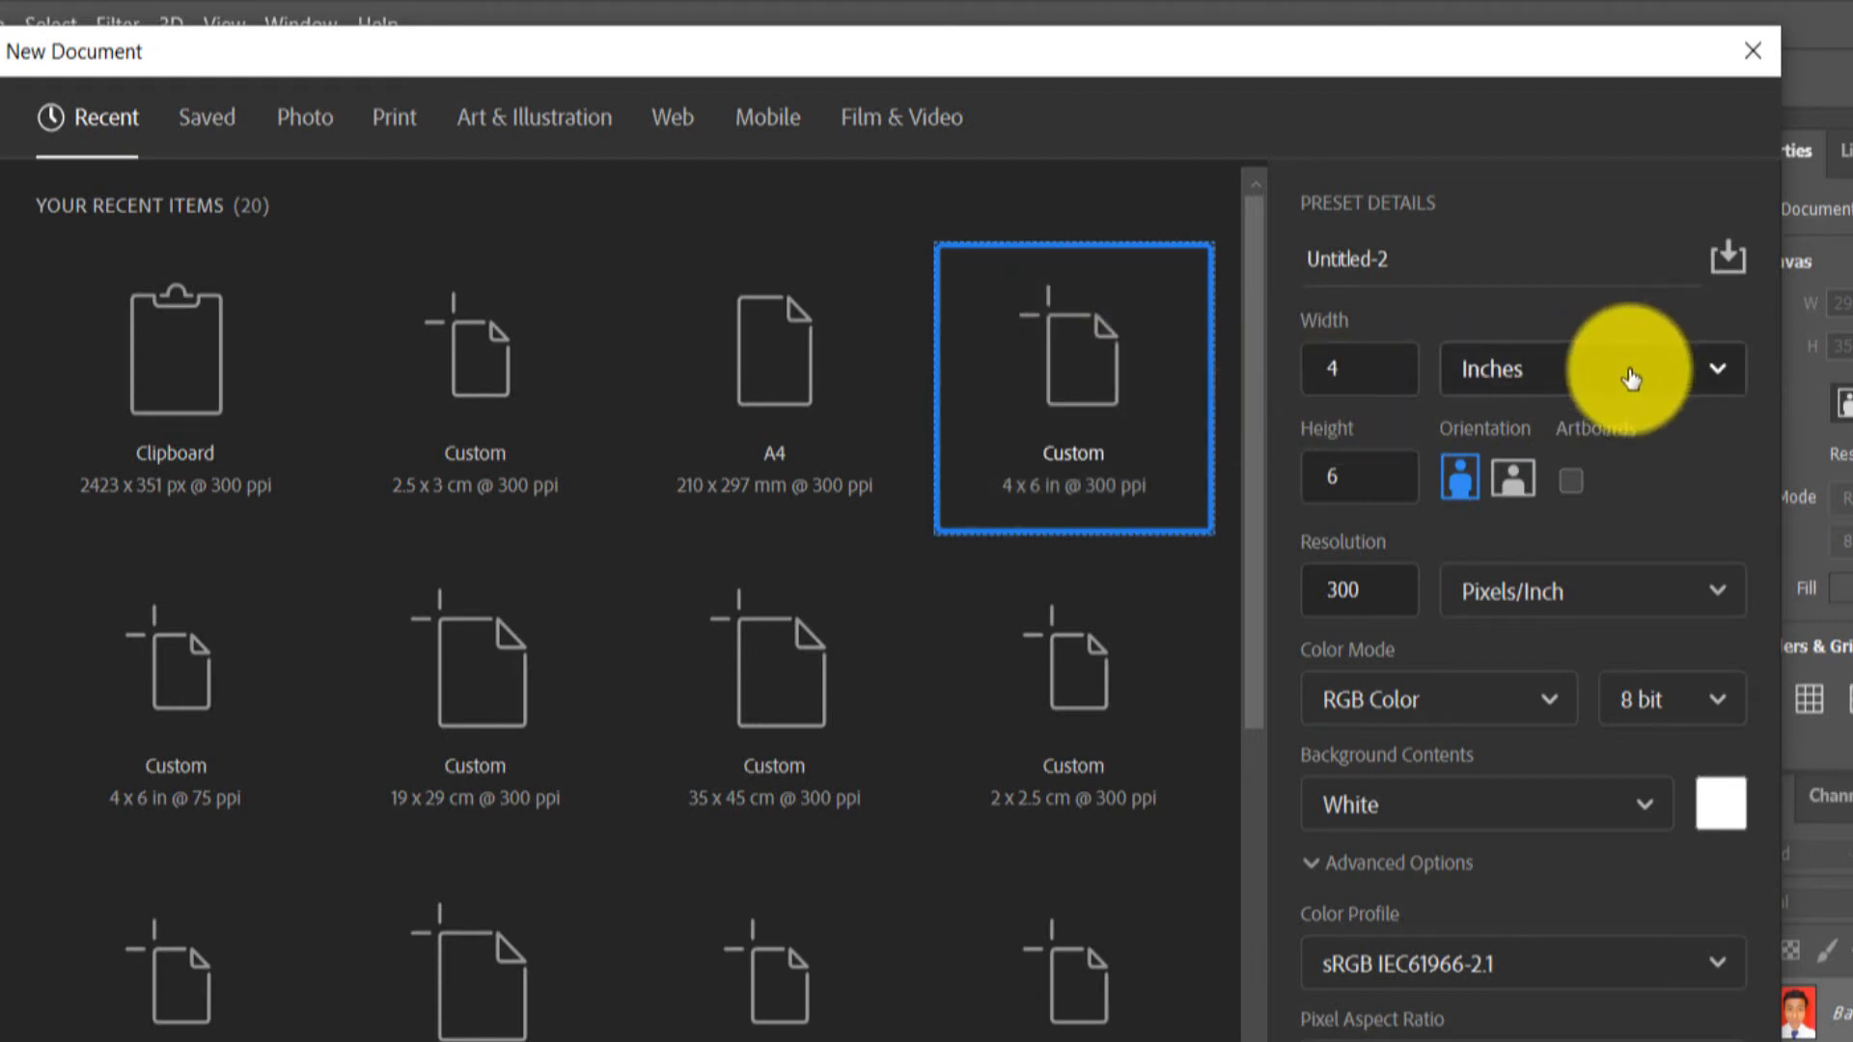
{"action": "left_click", "coordinate": [242, 399]}
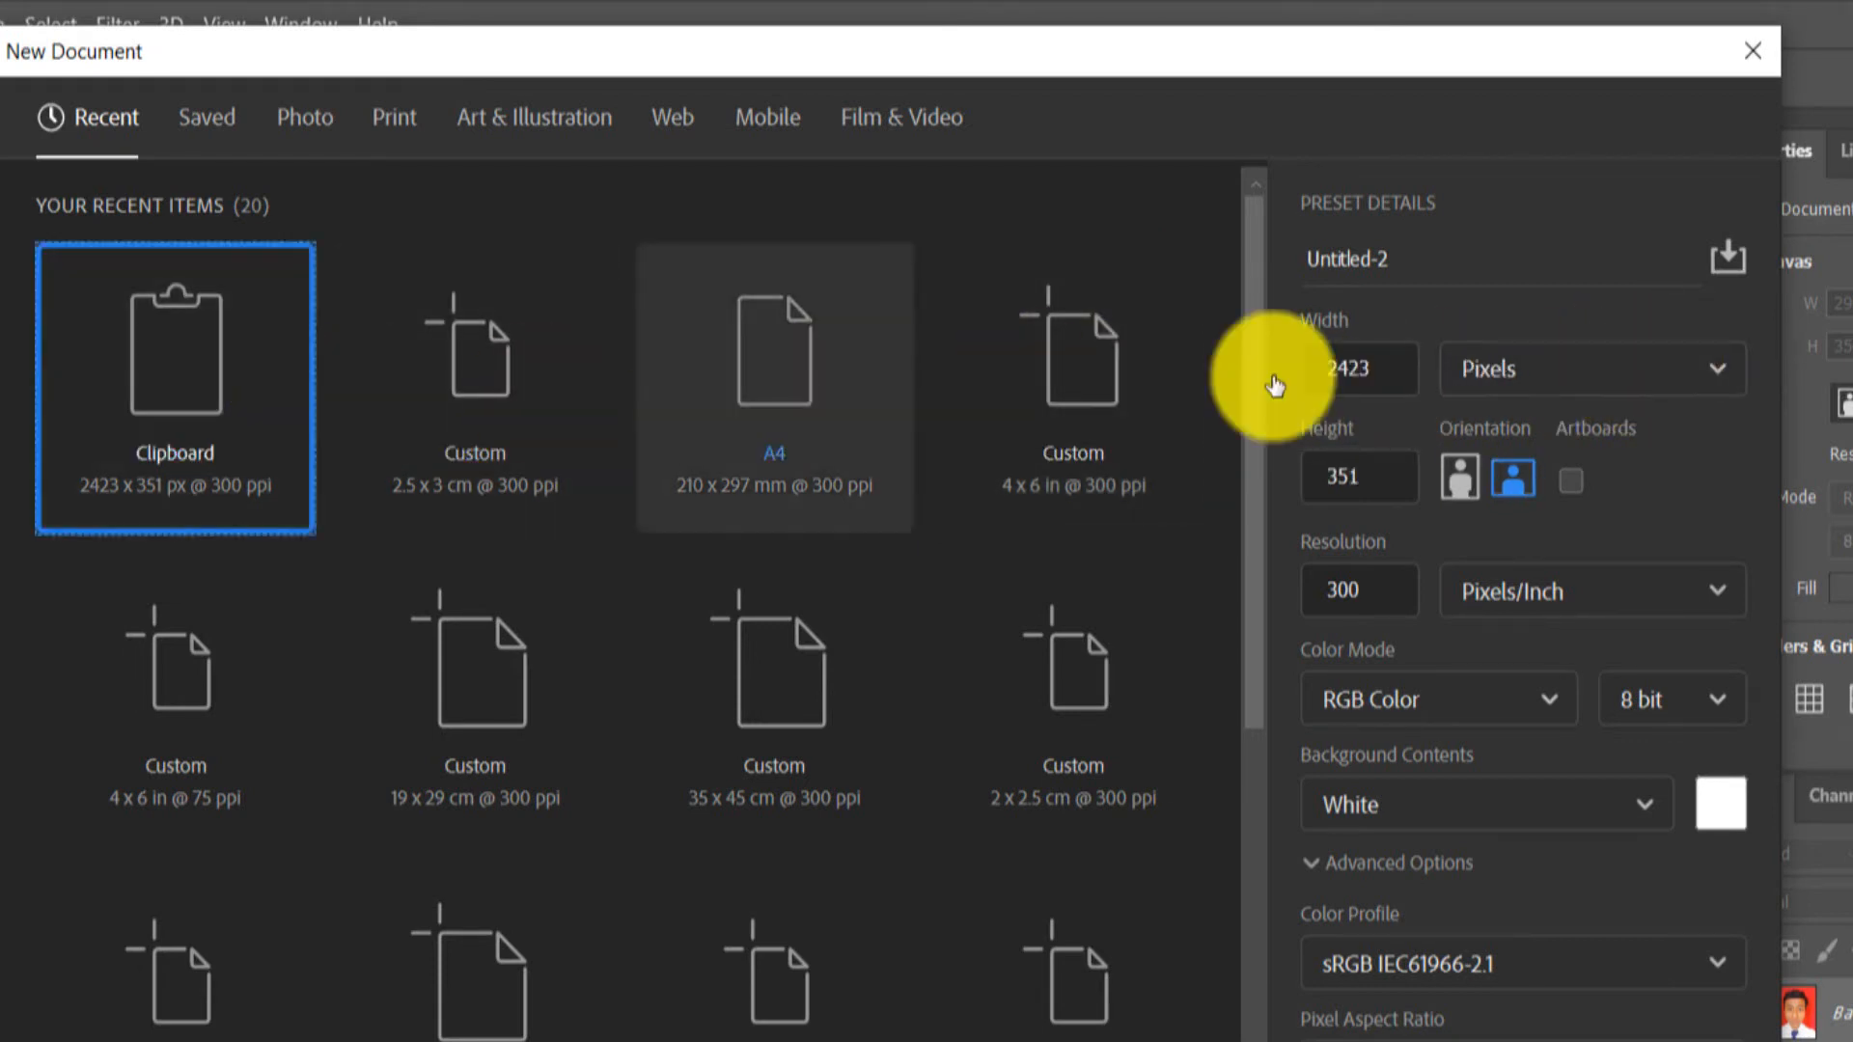
{"action": "left_click", "coordinate": [1719, 369]}
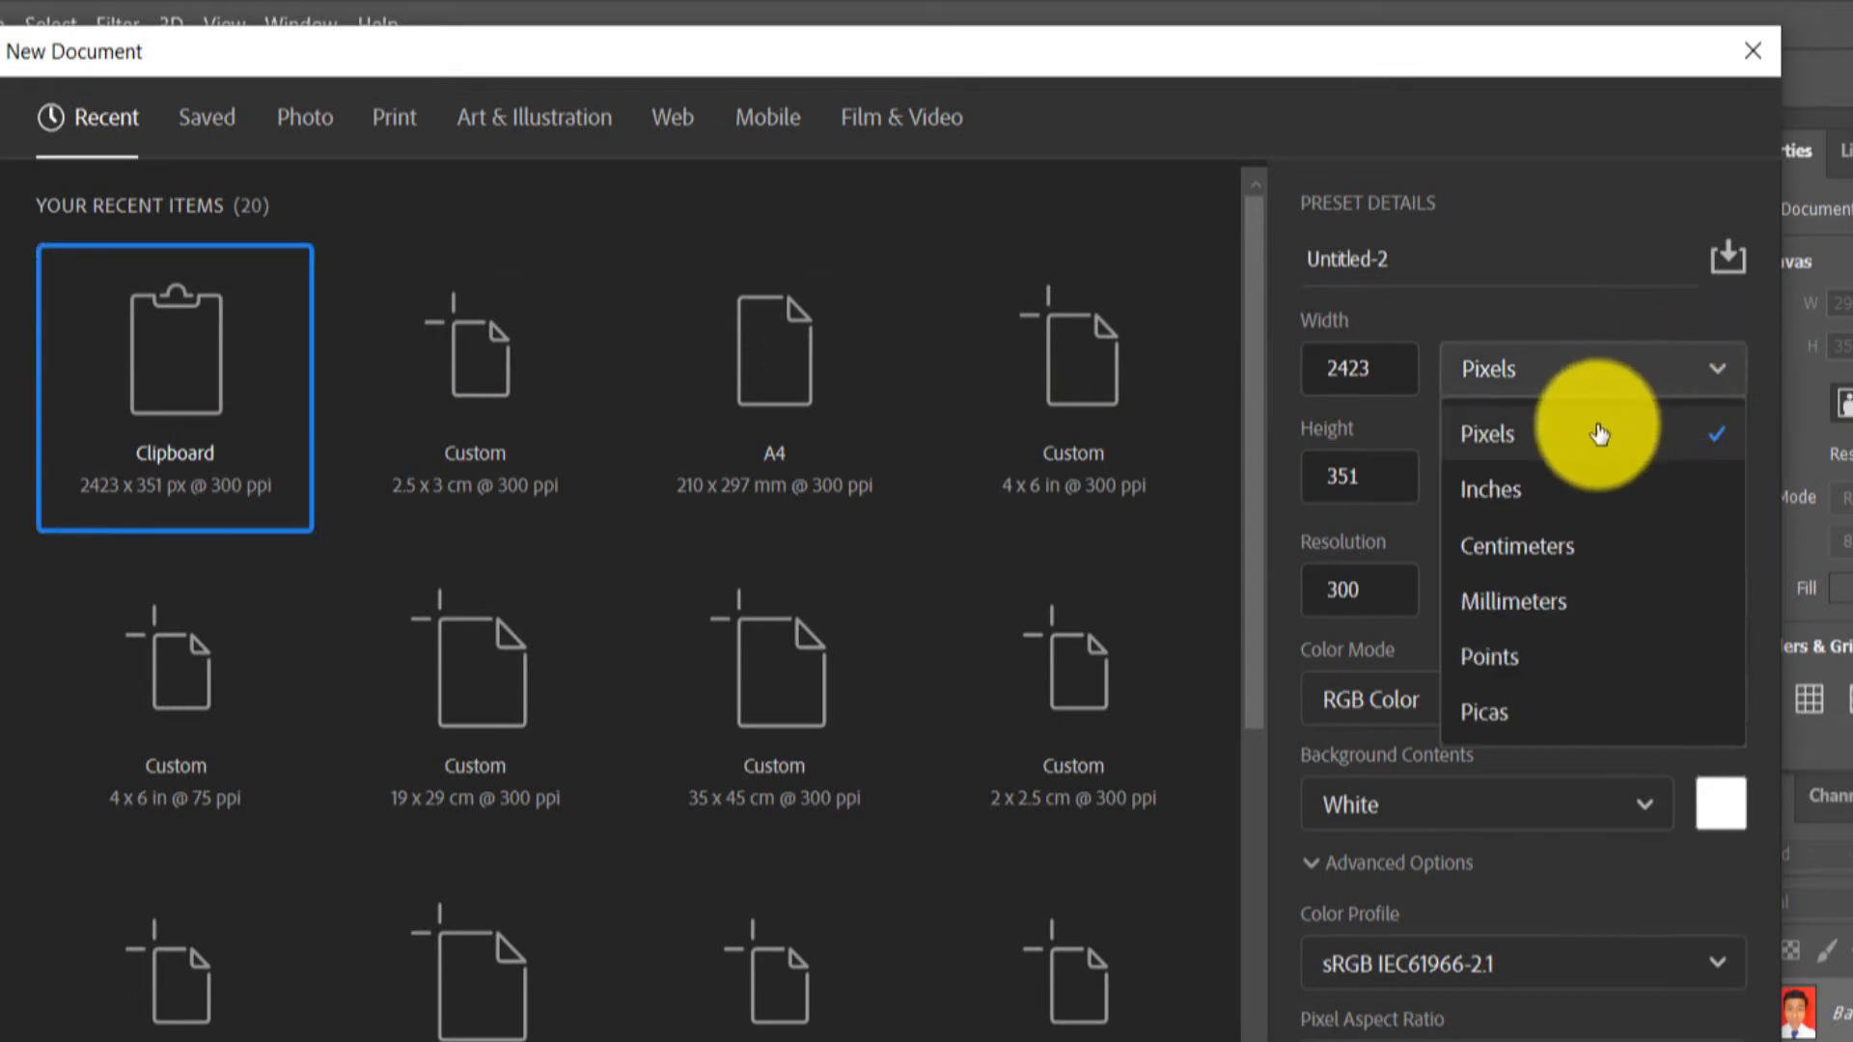
{"action": "left_click", "coordinate": [1556, 495]}
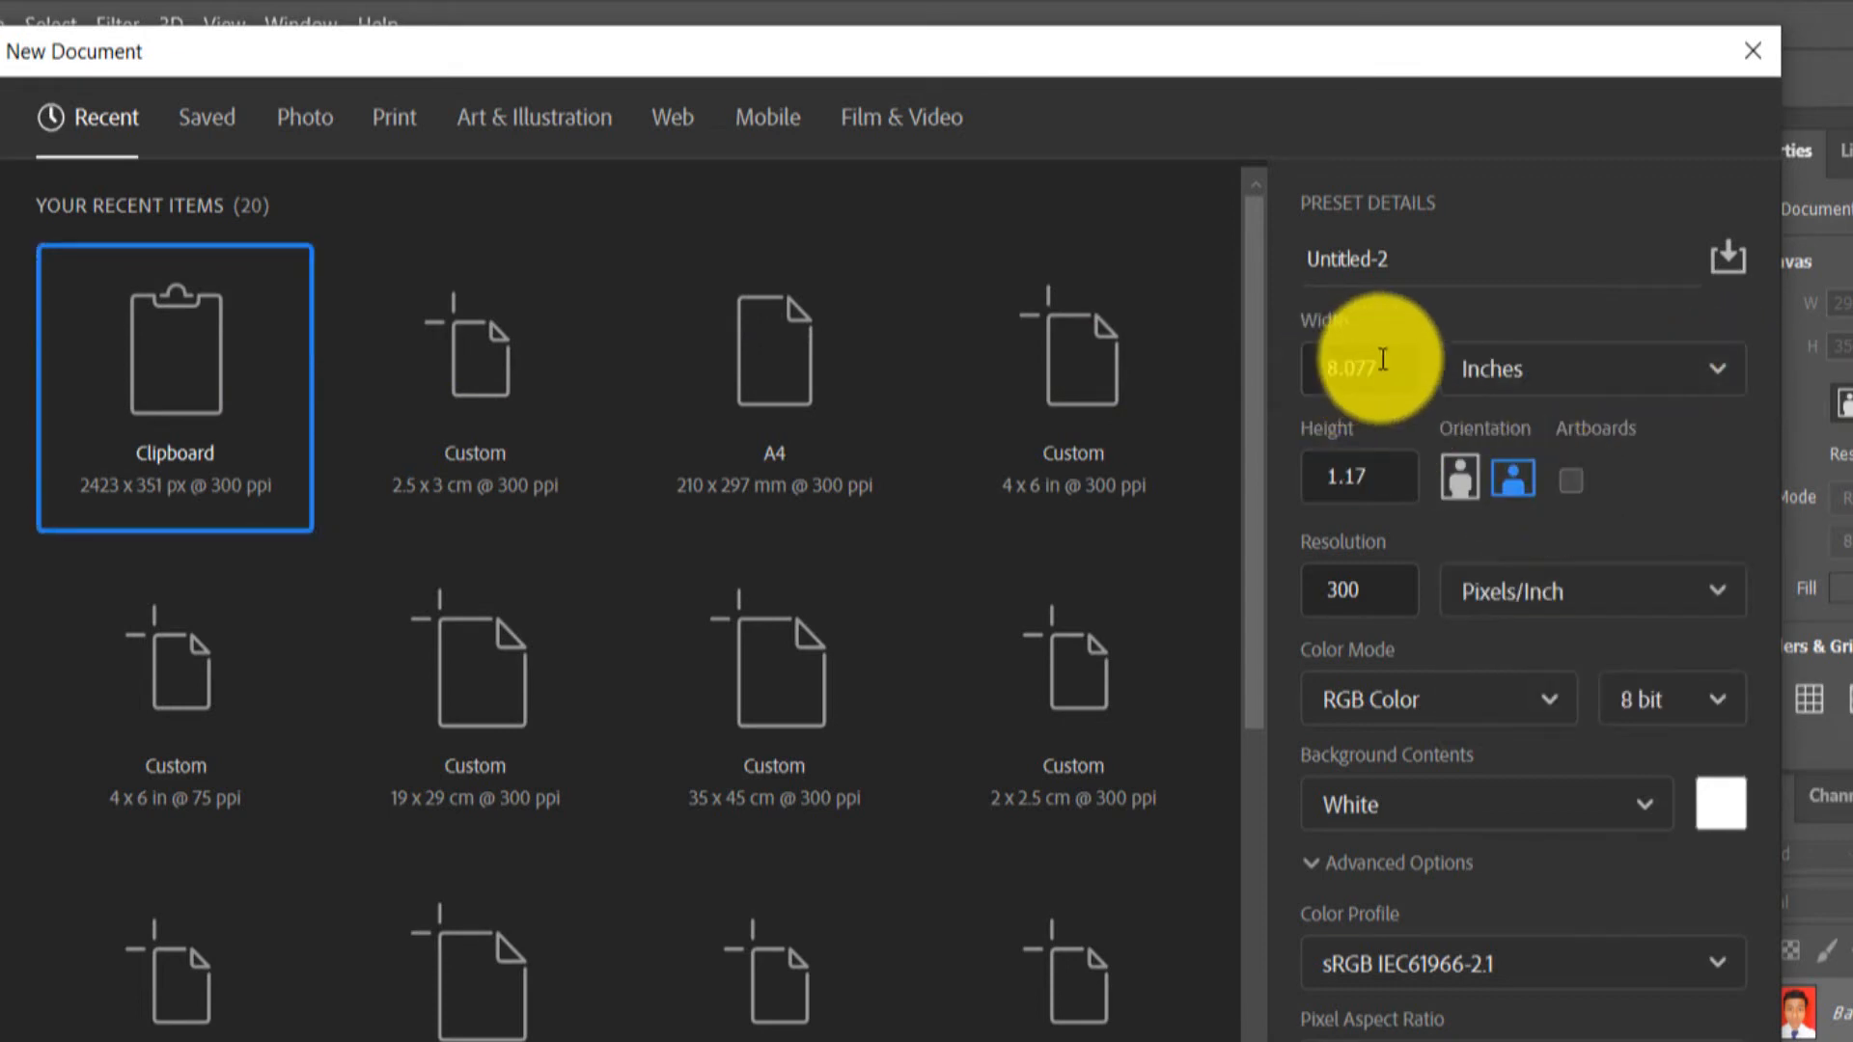
- Set the new document to 4 inches wide and 6 inches high at 300 pixels/inch and create it
{"action": "left_click_drag", "start_coordinate": [1390, 368], "coordinate": [1314, 375]}
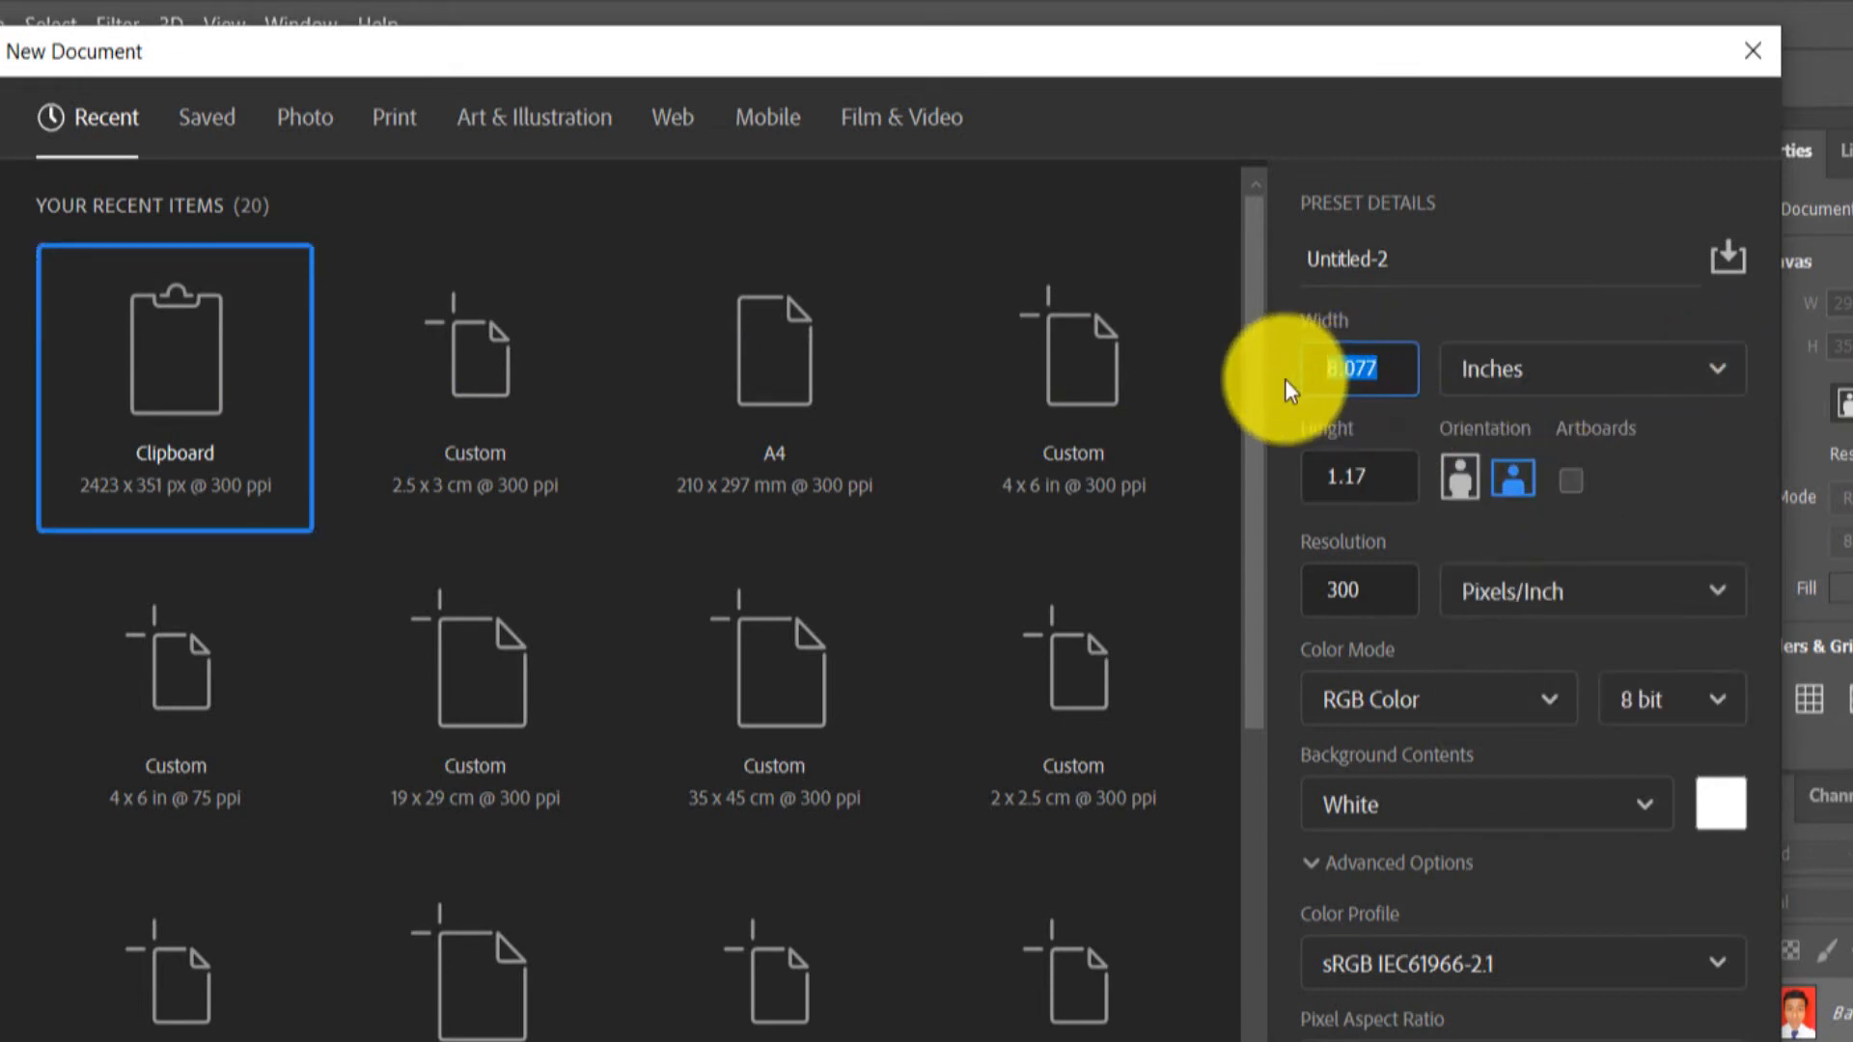
{"action": "key", "text": "BackSpace"}
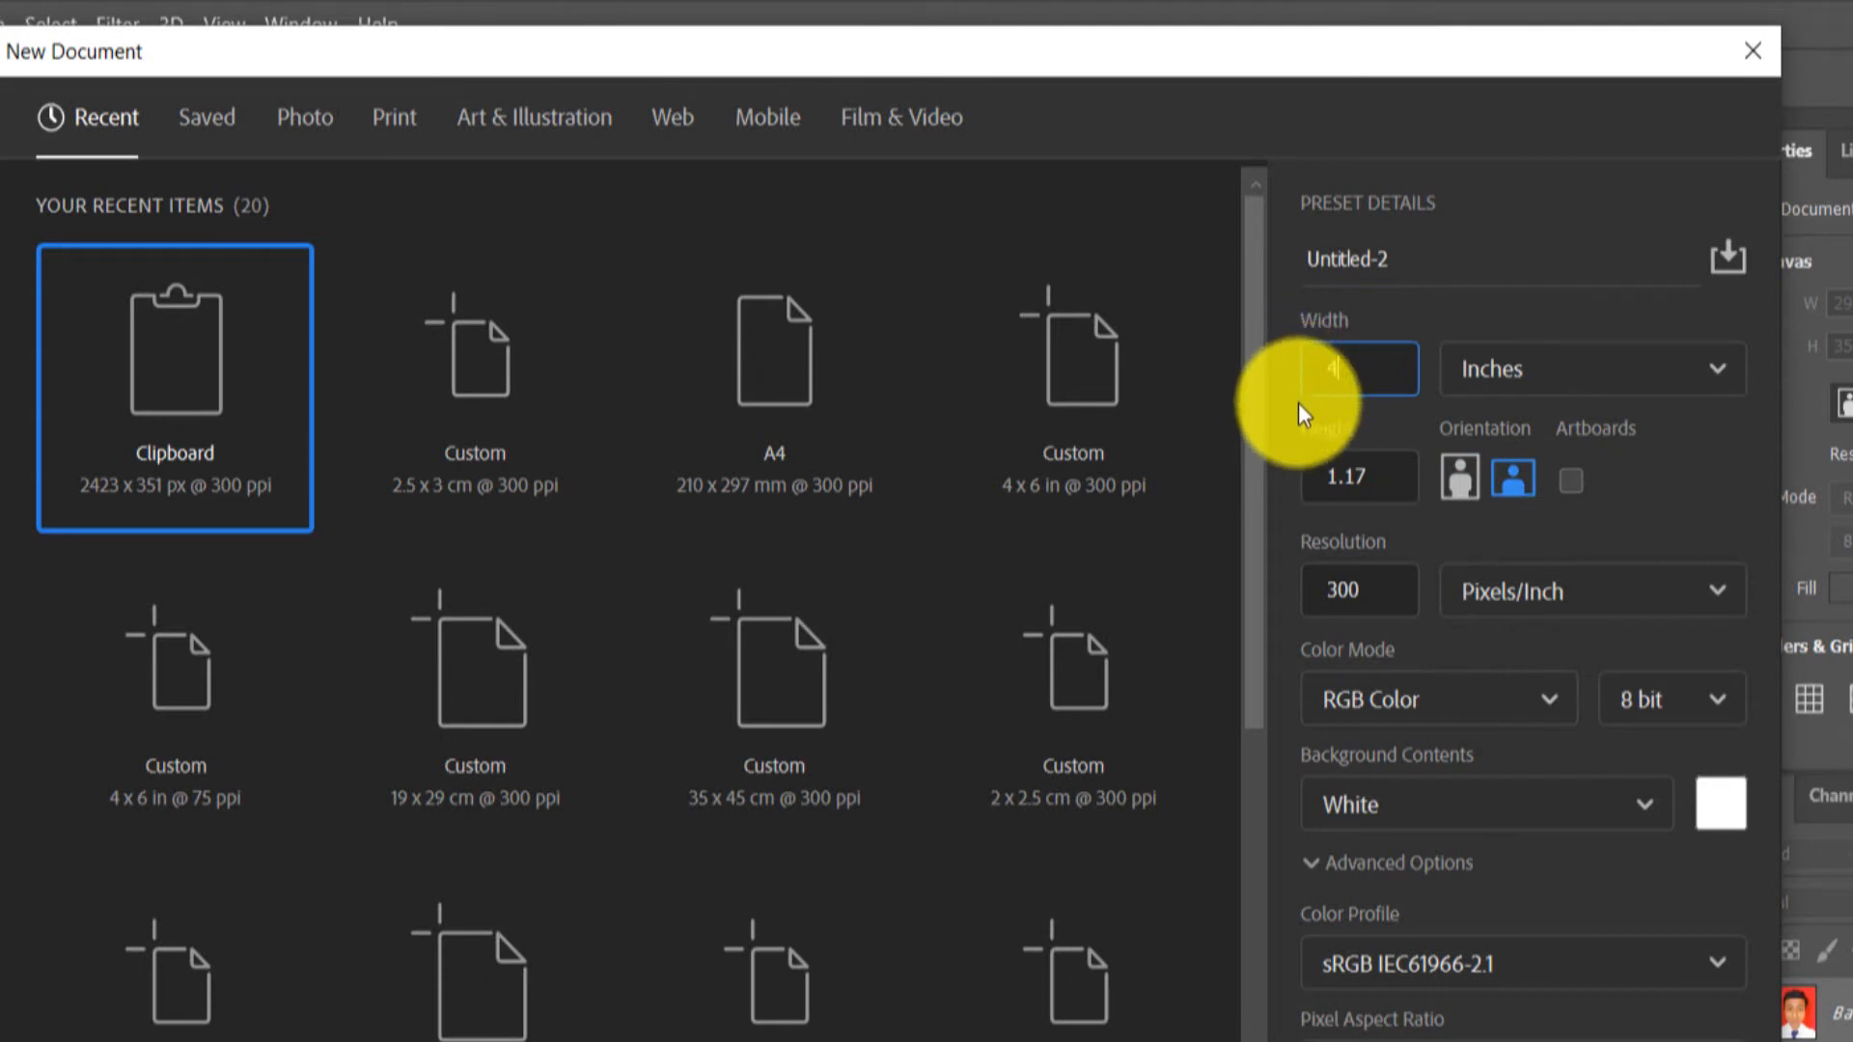
{"action": "type", "text": "4"}
{"action": "left_click_drag", "start_coordinate": [1393, 473], "coordinate": [1304, 492]}
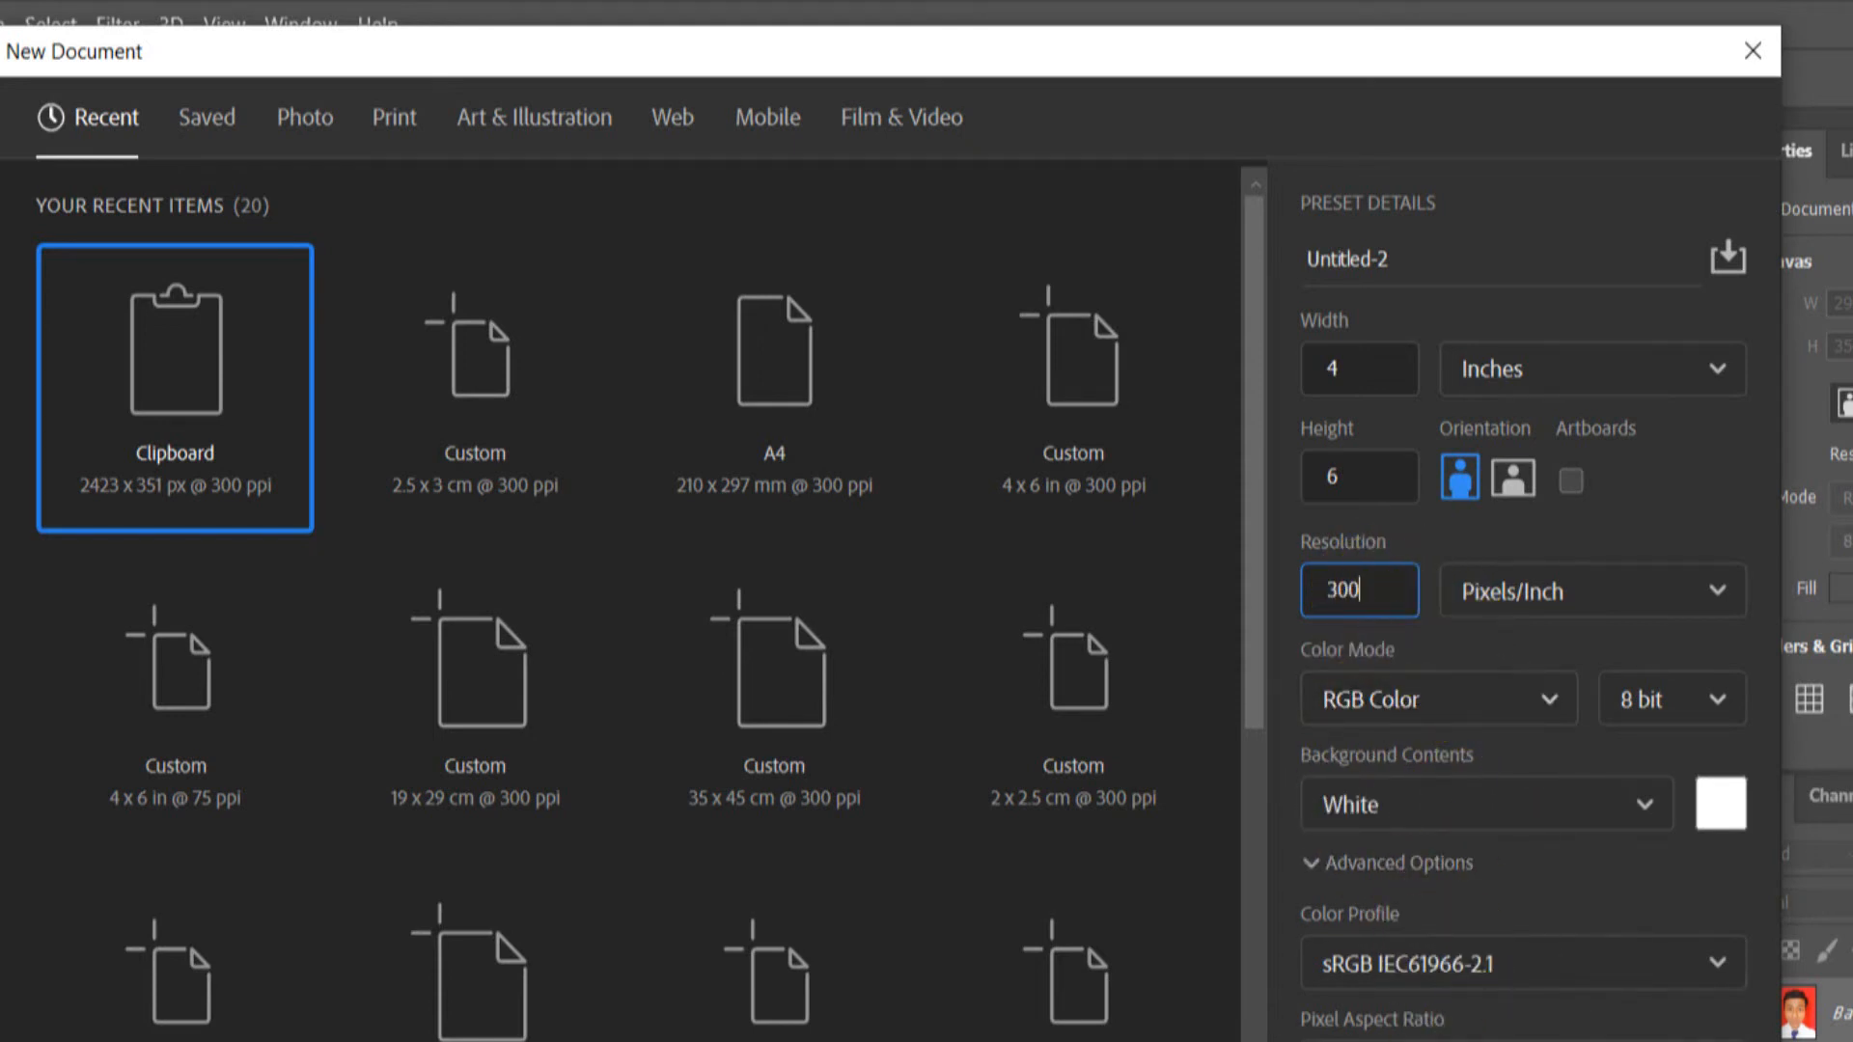
{"action": "key", "text": "Return"}
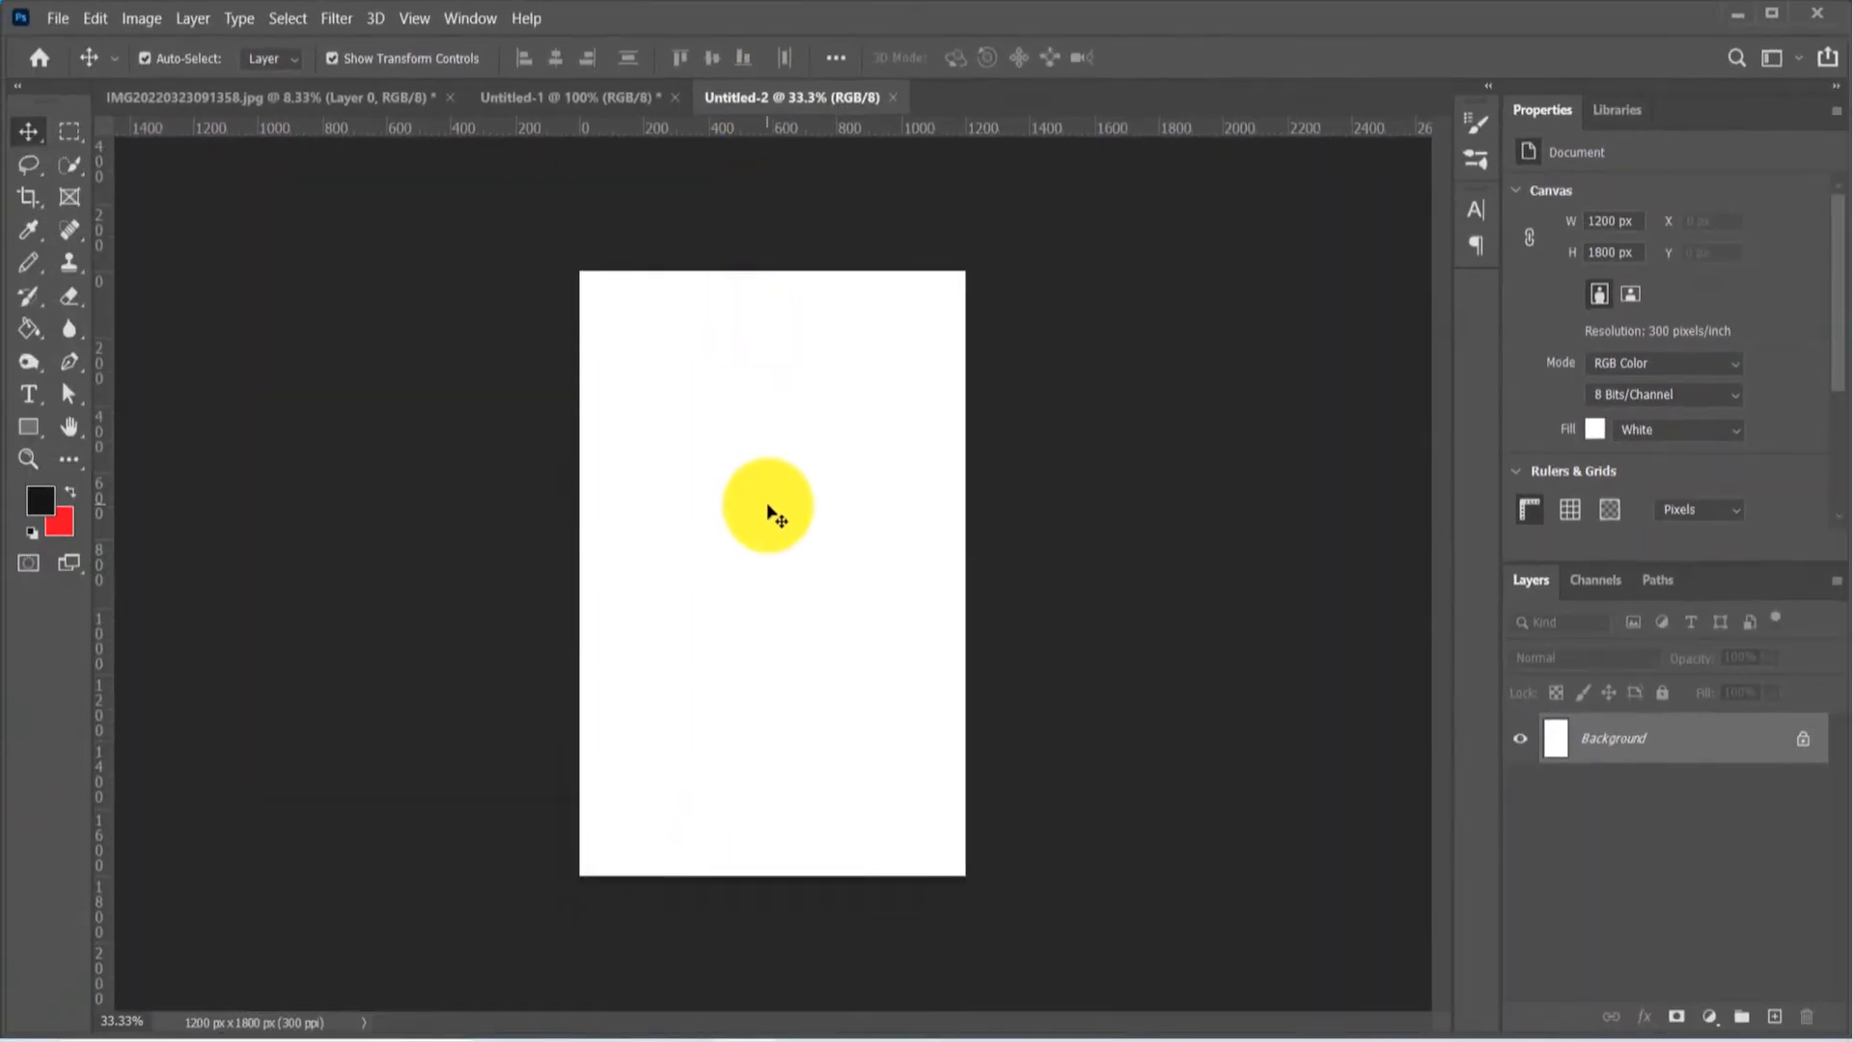
- Switch to the Untitled-1 portrait document and try to move its Background layer, declining conversion to a normal layer
{"action": "left_click", "coordinate": [608, 99]}
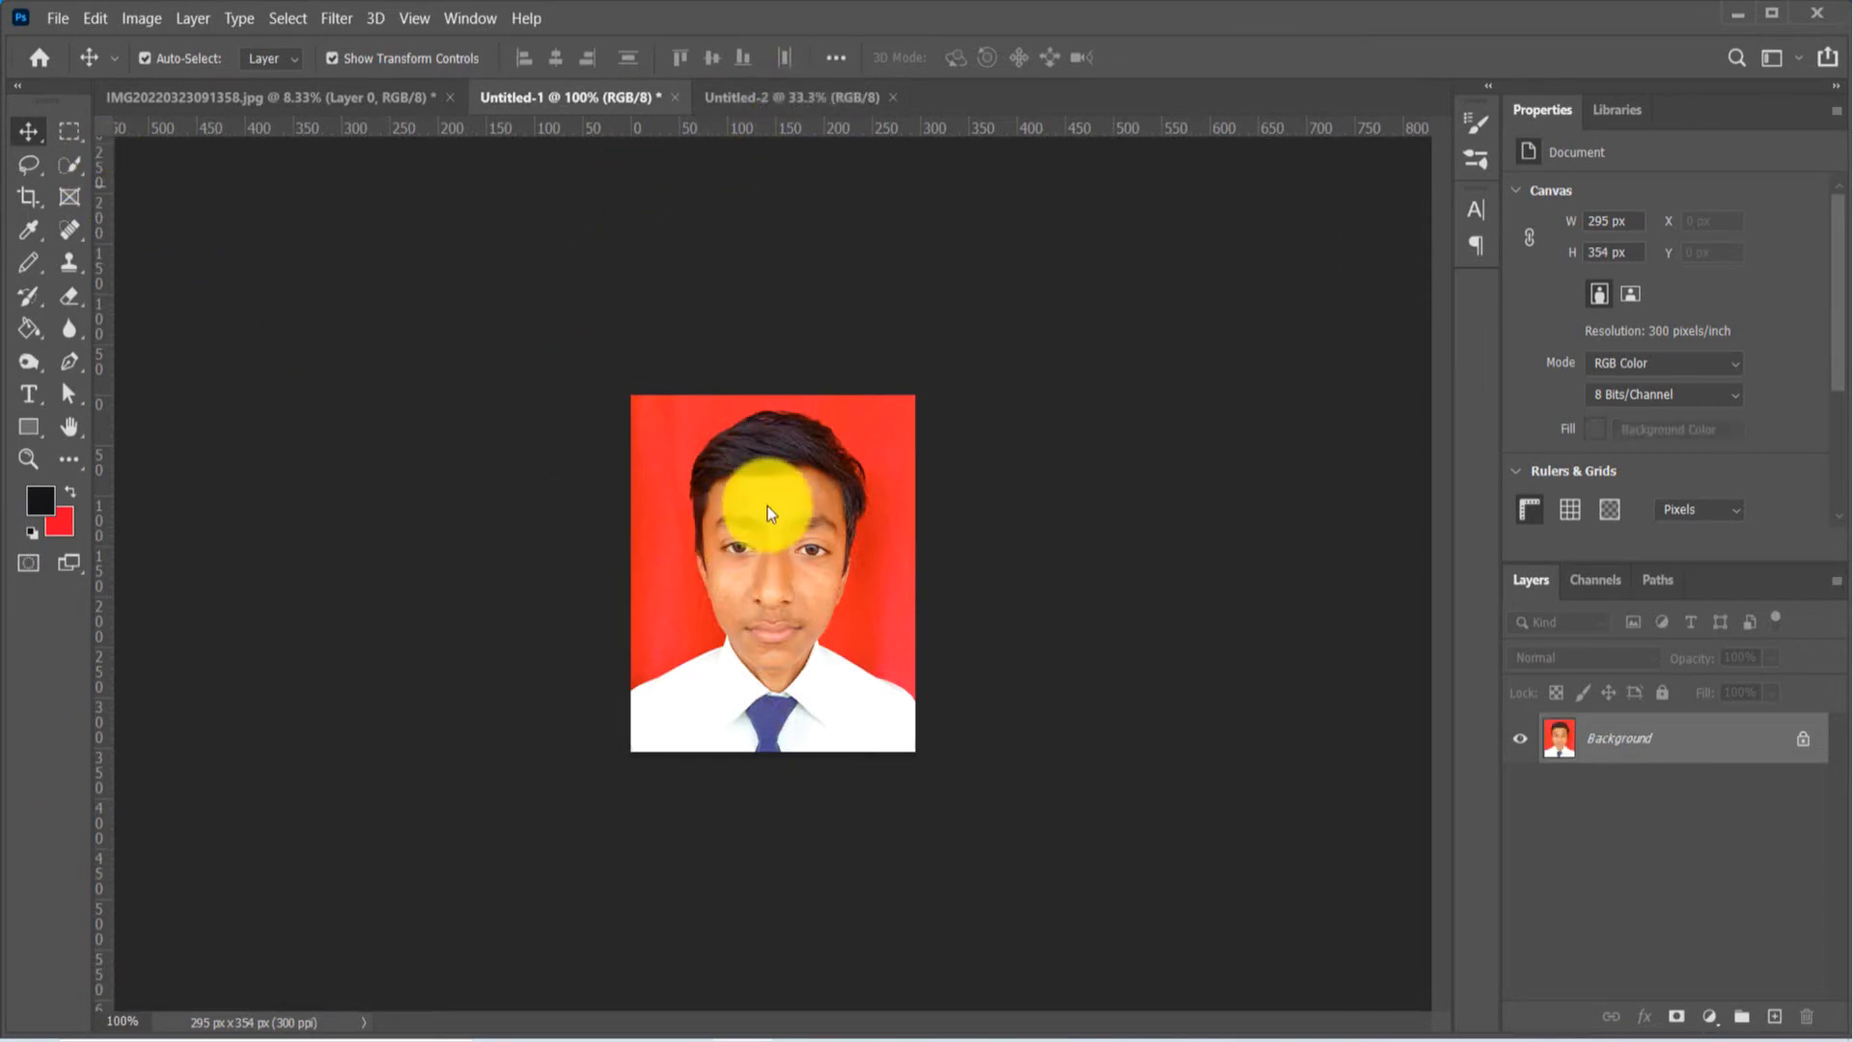
{"action": "left_click_drag", "start_coordinate": [695, 591], "coordinate": [746, 569]}
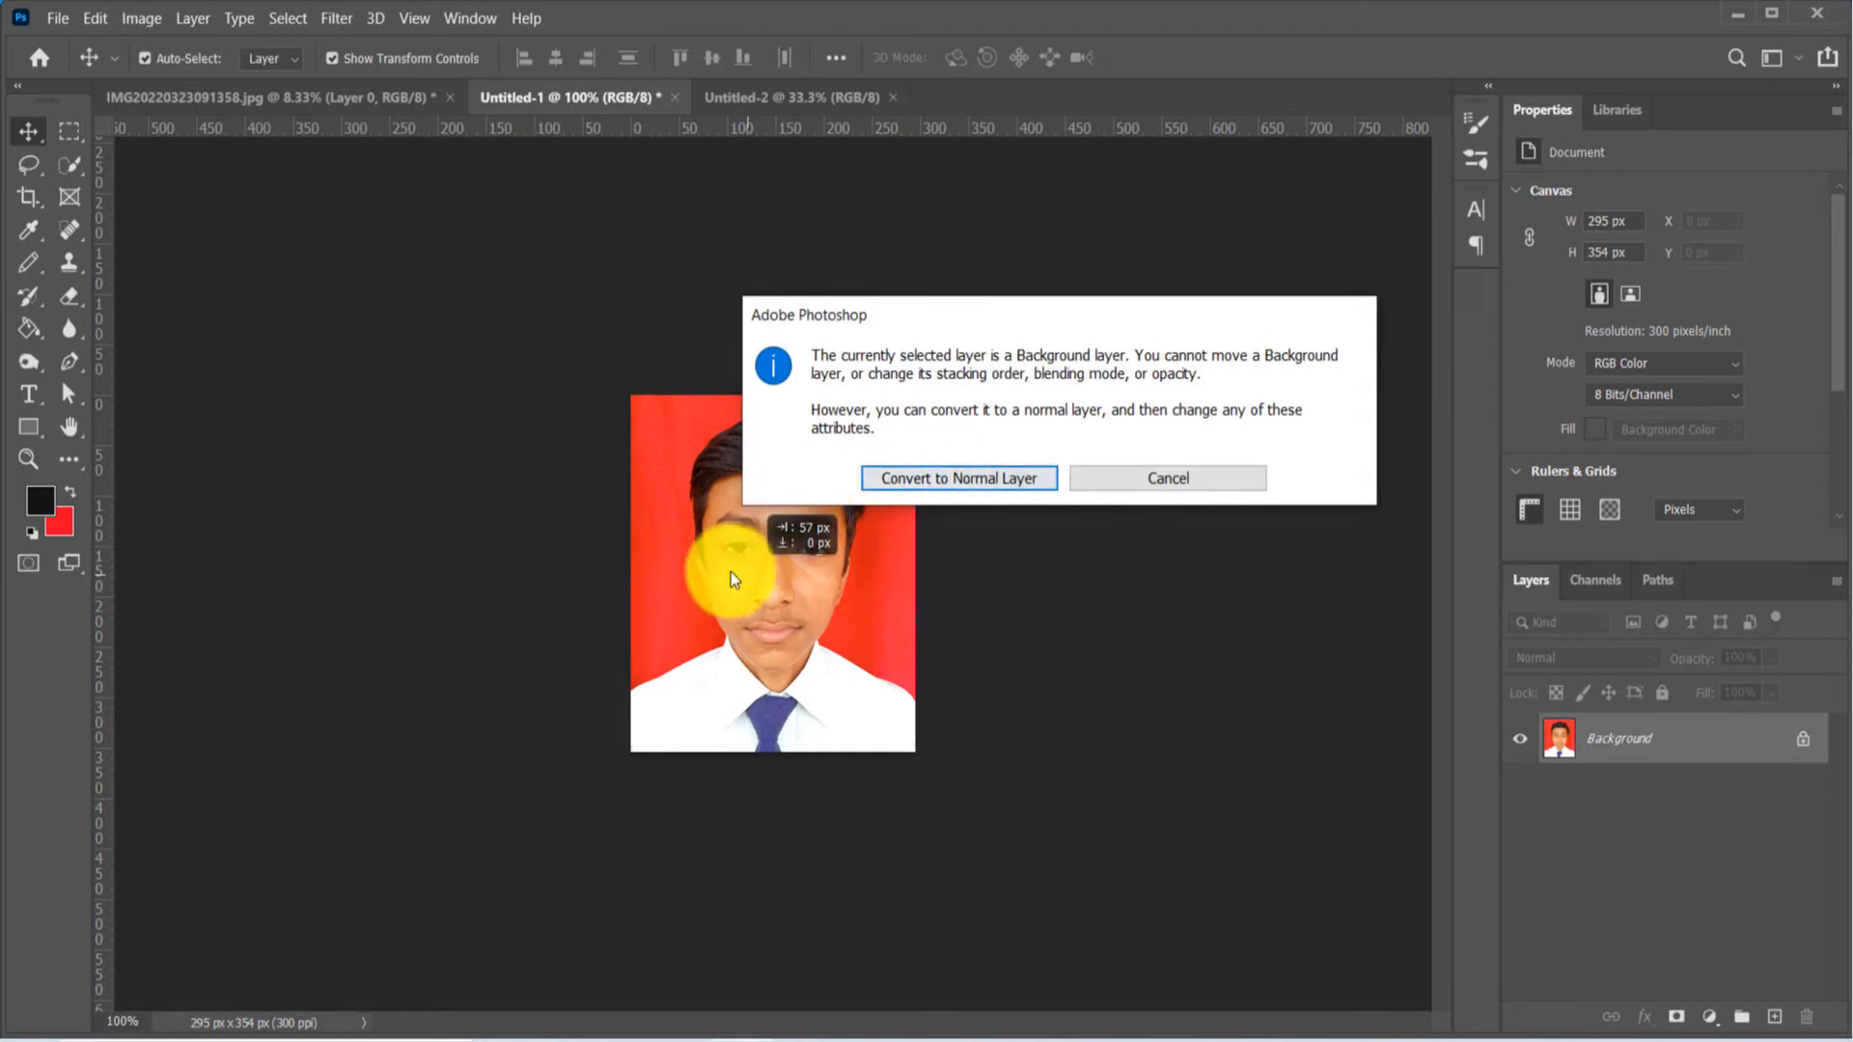
{"action": "left_click", "coordinate": [1209, 484]}
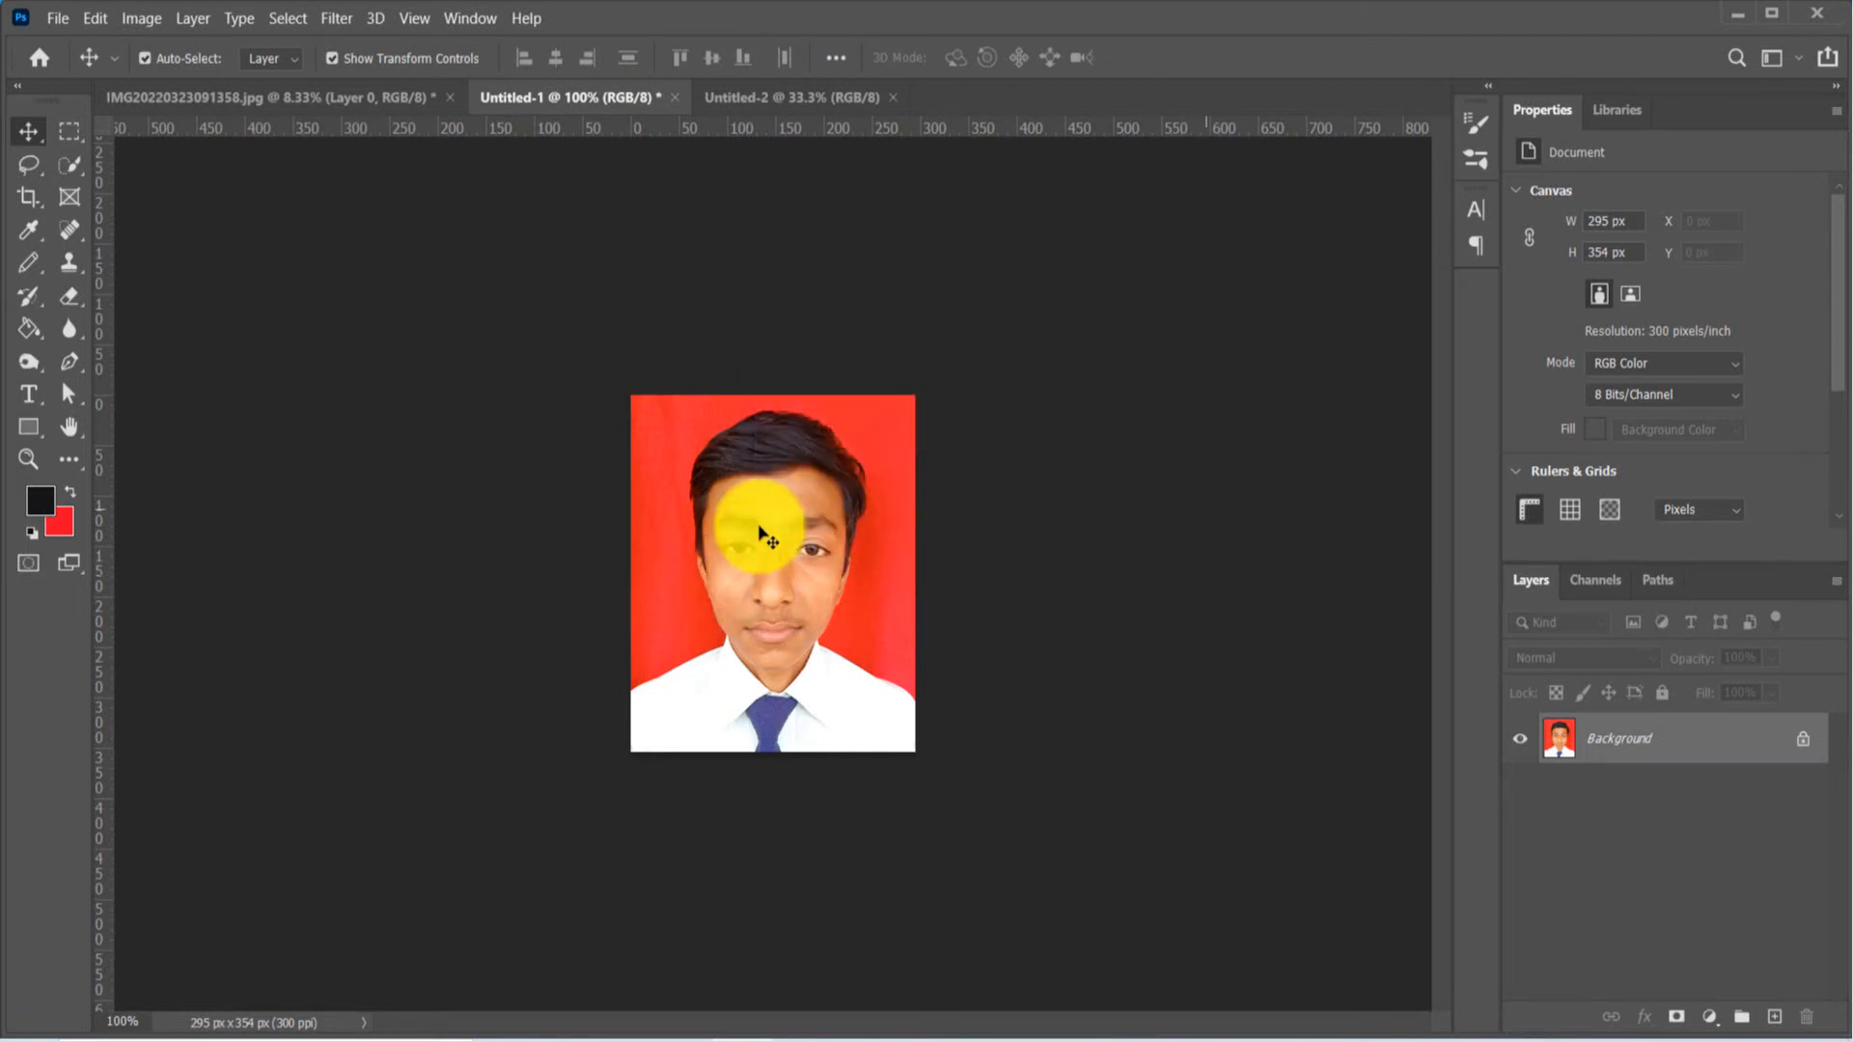
- Convert the portrait's Background layer to a normal layer and move the portrait into the Untitled-2 sheet near its upper-left corner
{"action": "left_click_drag", "start_coordinate": [743, 555], "coordinate": [928, 487]}
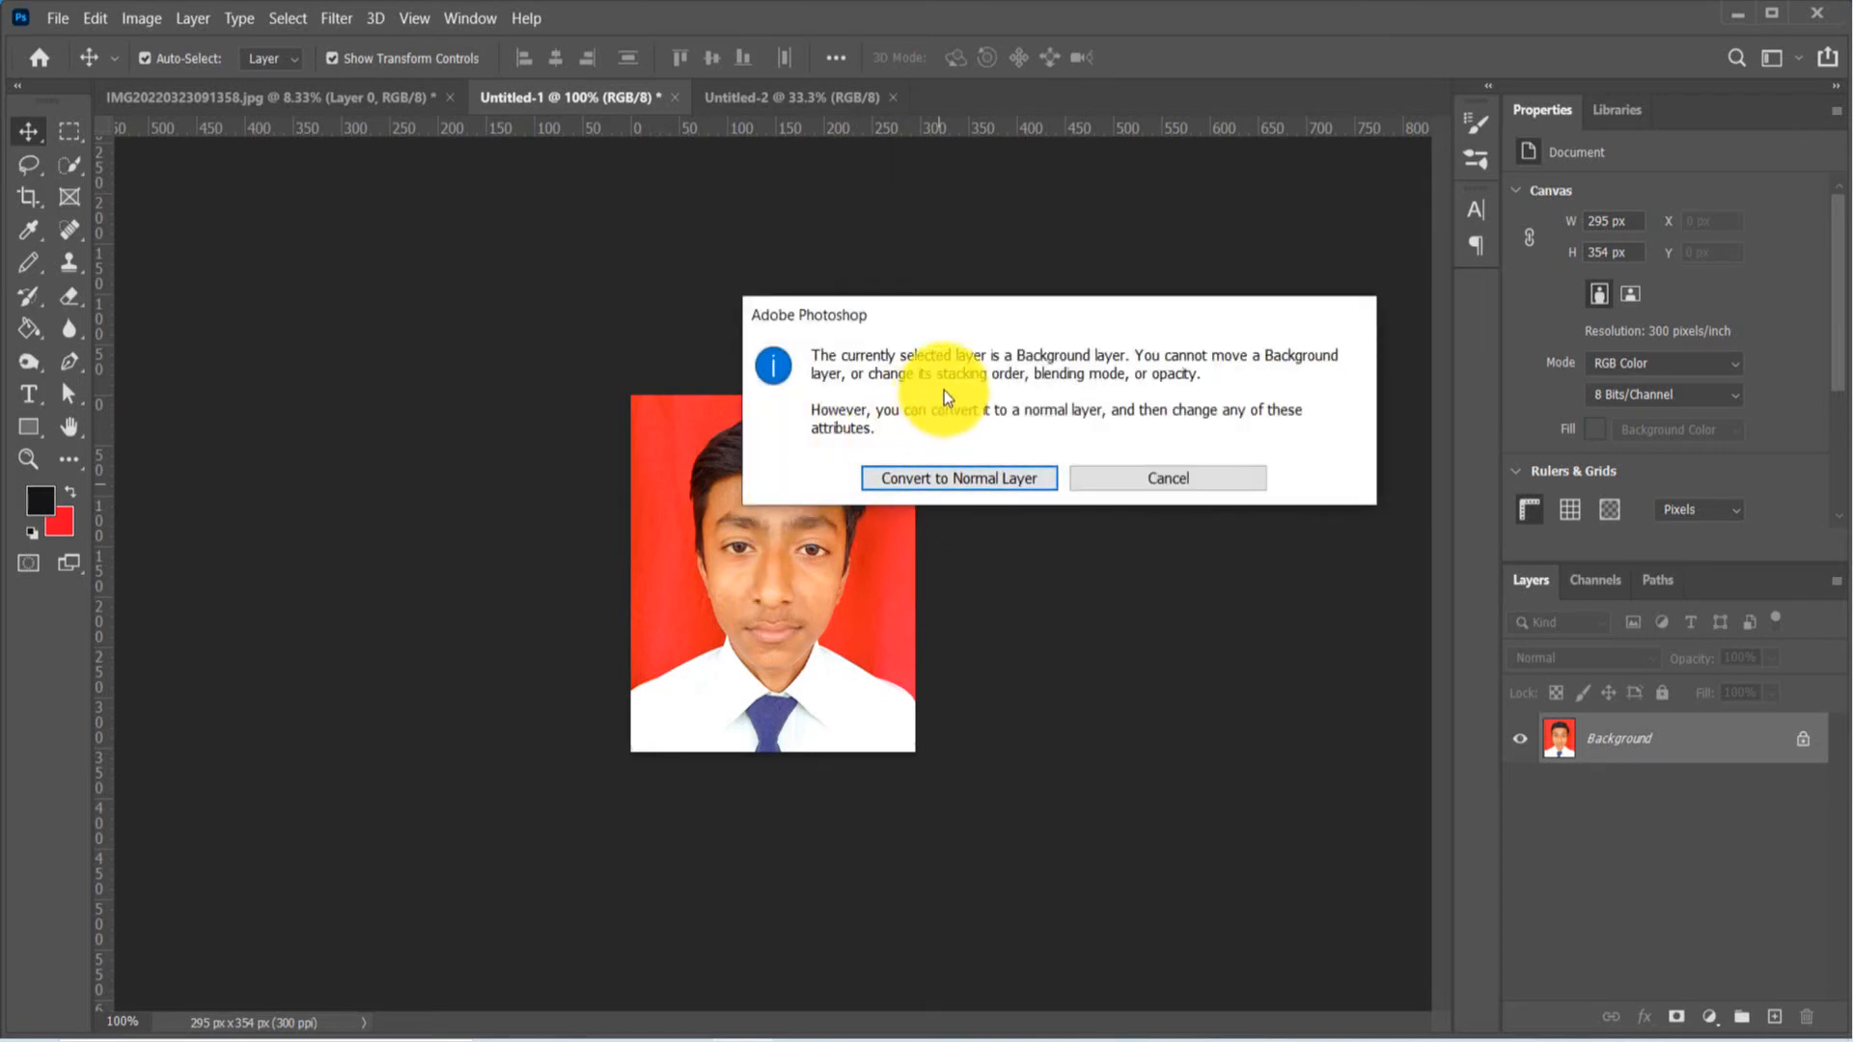
{"action": "left_click", "coordinate": [946, 496]}
{"action": "left_click_drag", "start_coordinate": [865, 547], "coordinate": [733, 540]}
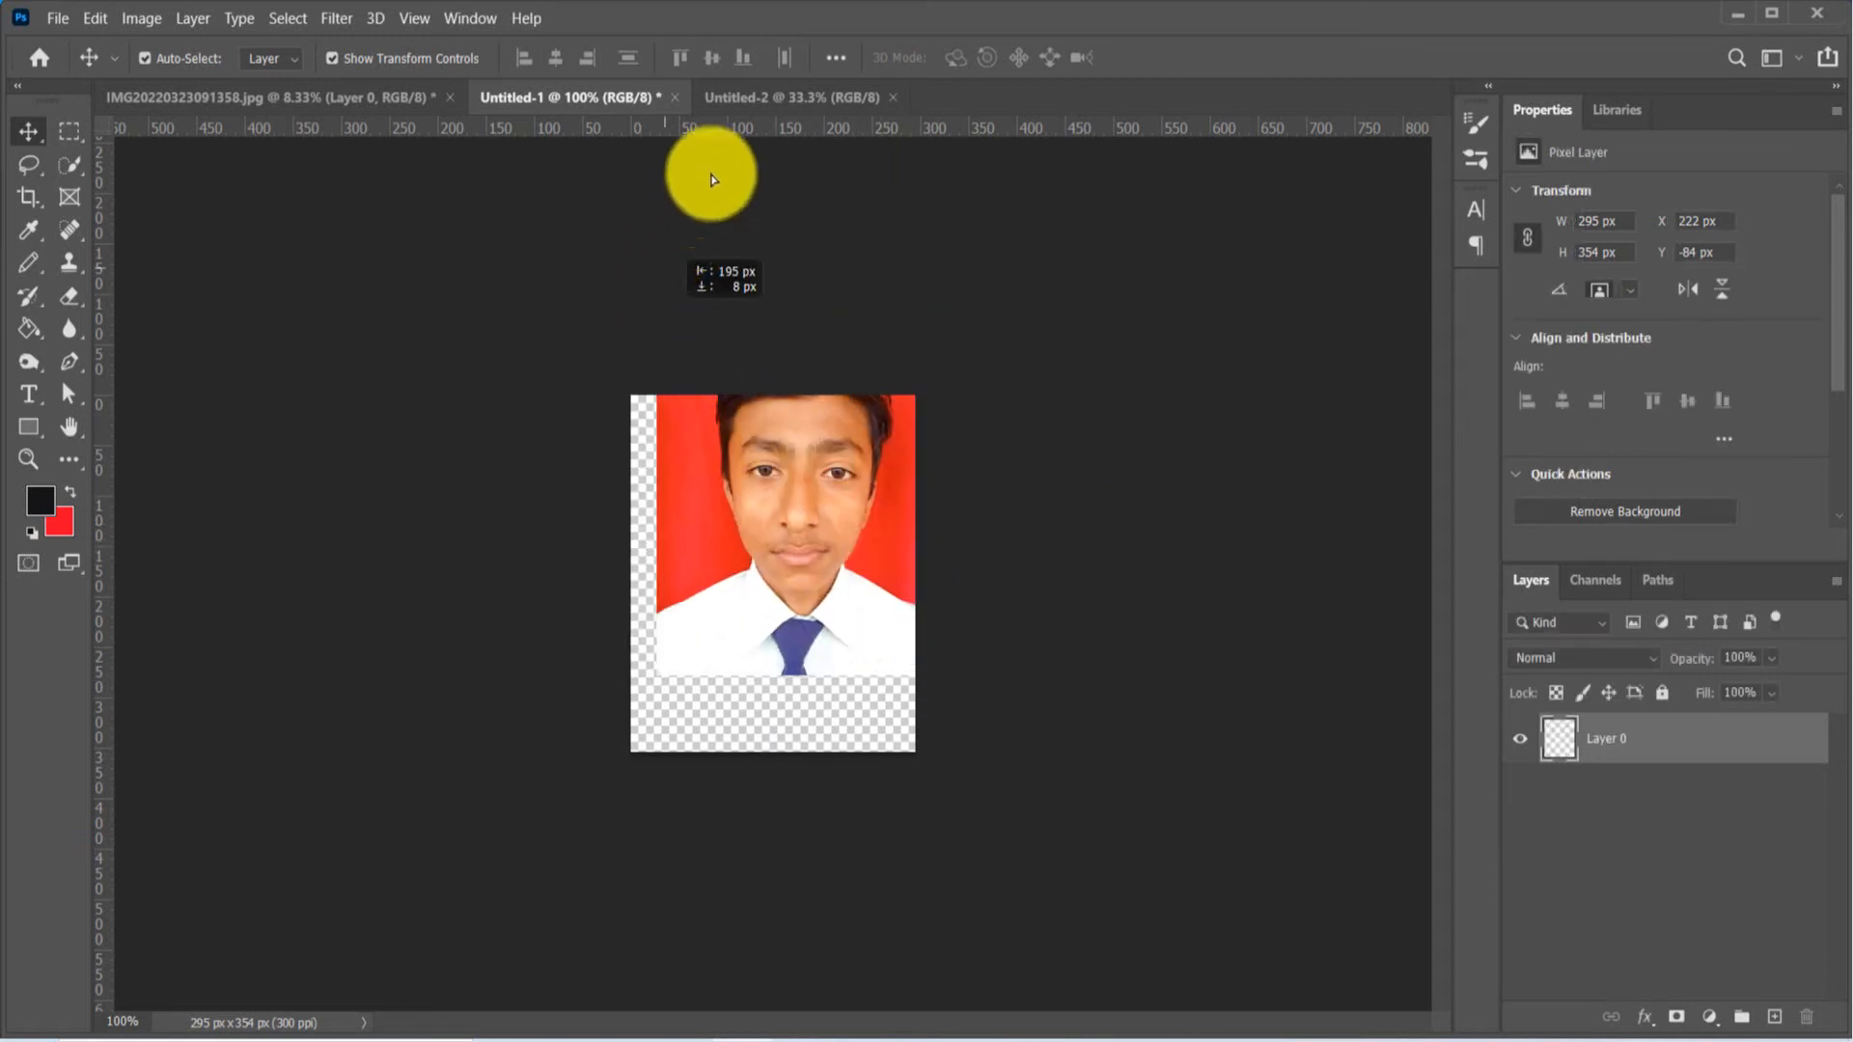
{"action": "left_click_drag", "start_coordinate": [712, 180], "coordinate": [671, 376]}
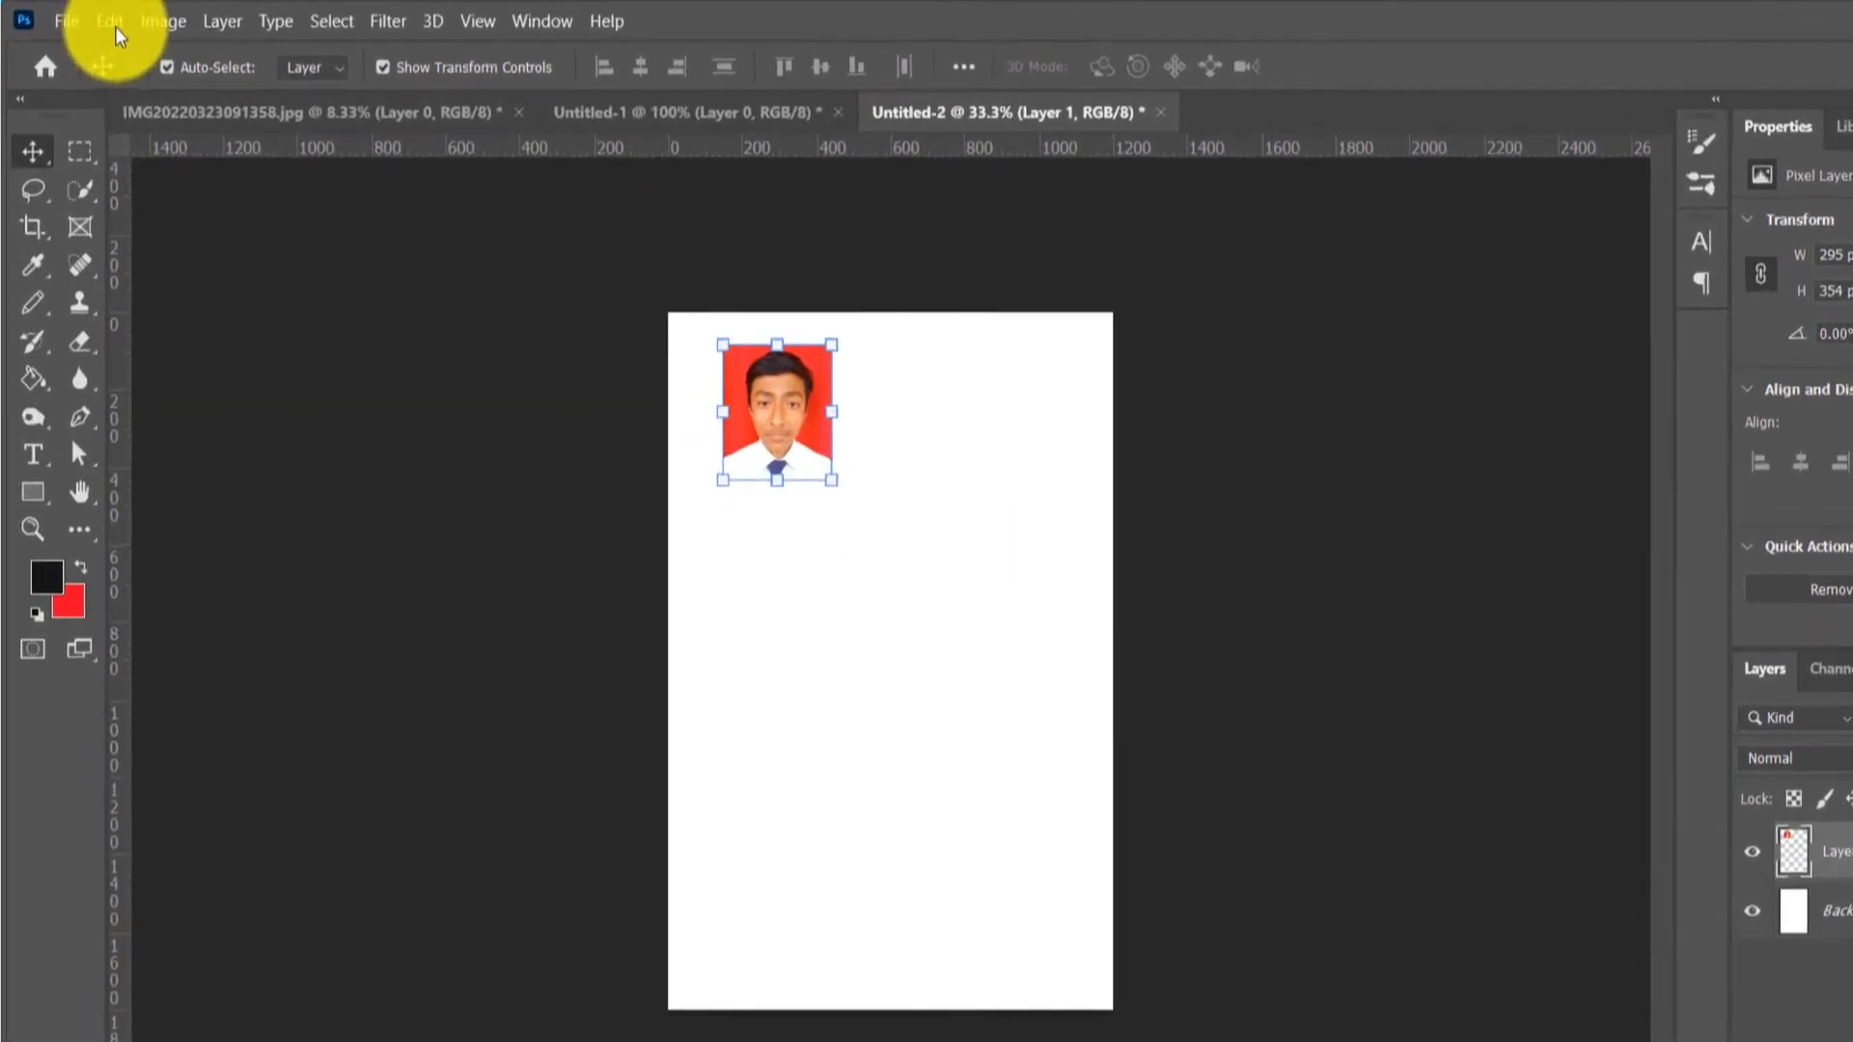
- Add a 3 px inside stroke at 100% opacity around the portrait on the sheet
{"action": "left_click", "coordinate": [94, 18]}
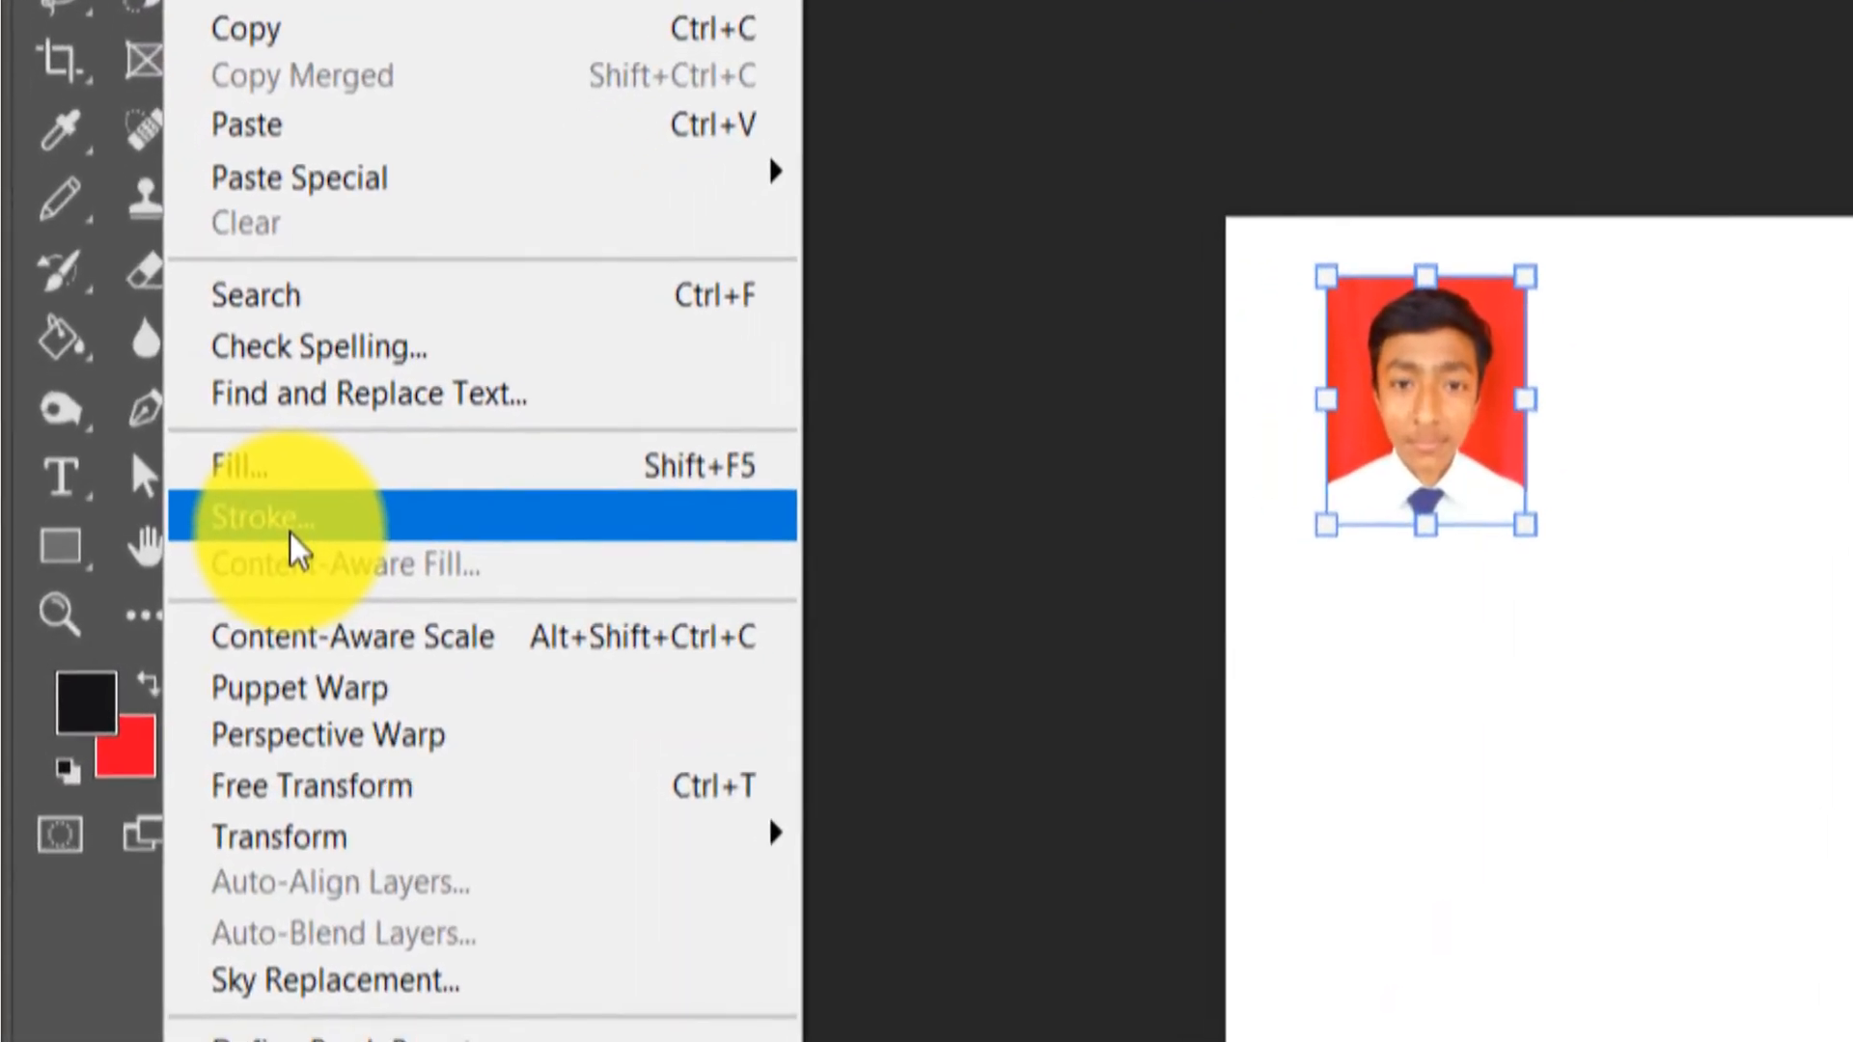
{"action": "left_click", "coordinate": [293, 533]}
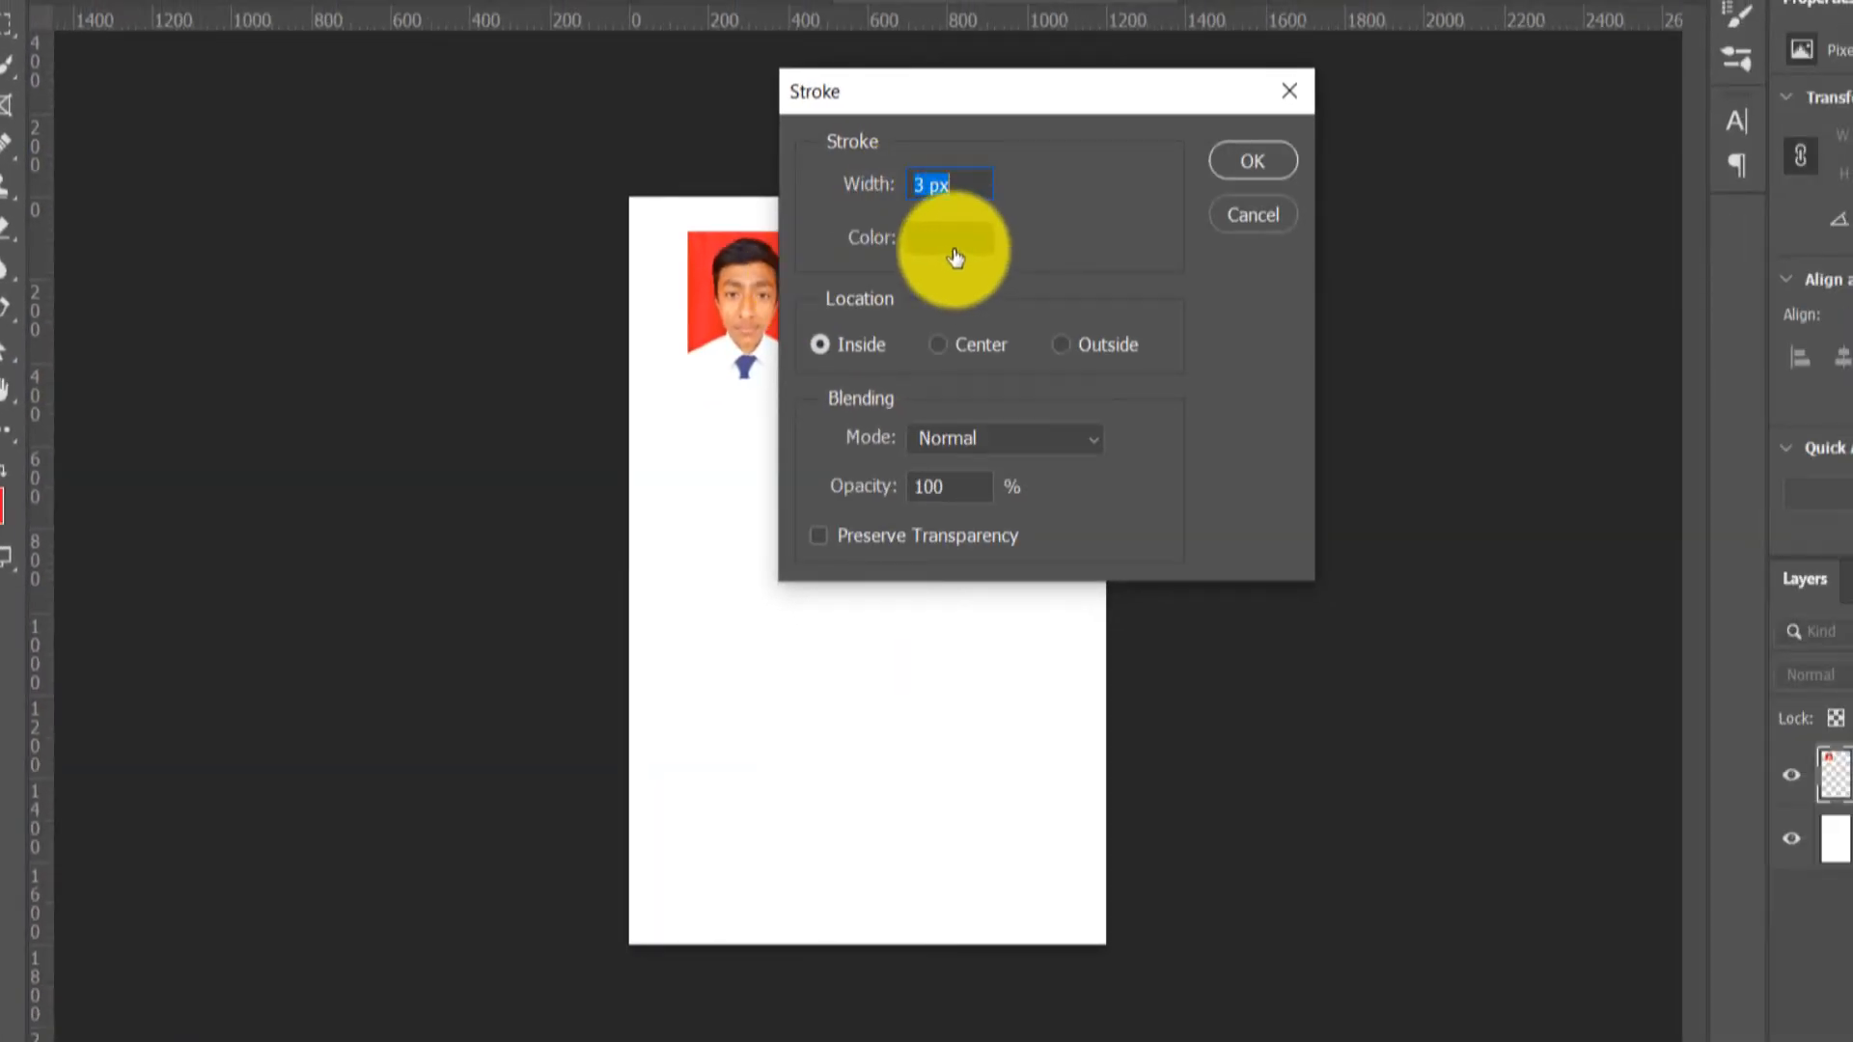
{"action": "left_click", "coordinate": [1251, 161]}
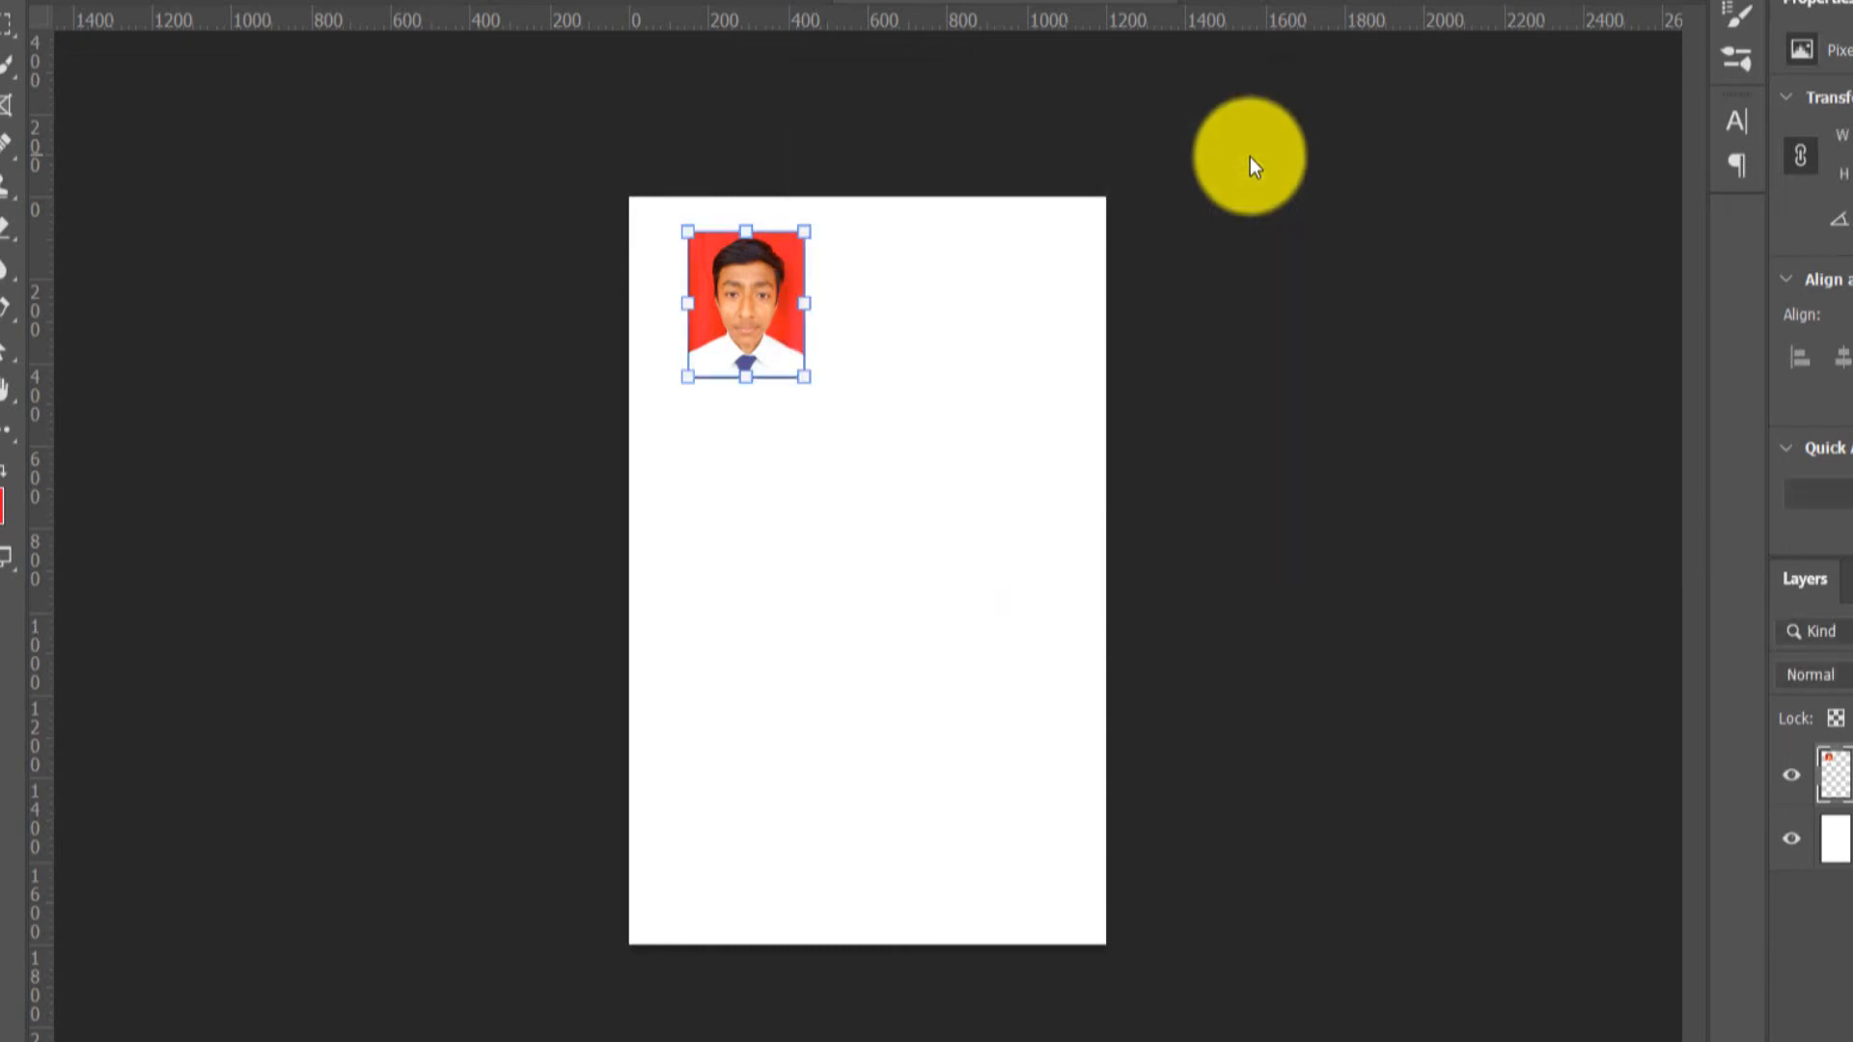
{"action": "left_click", "coordinate": [754, 372]}
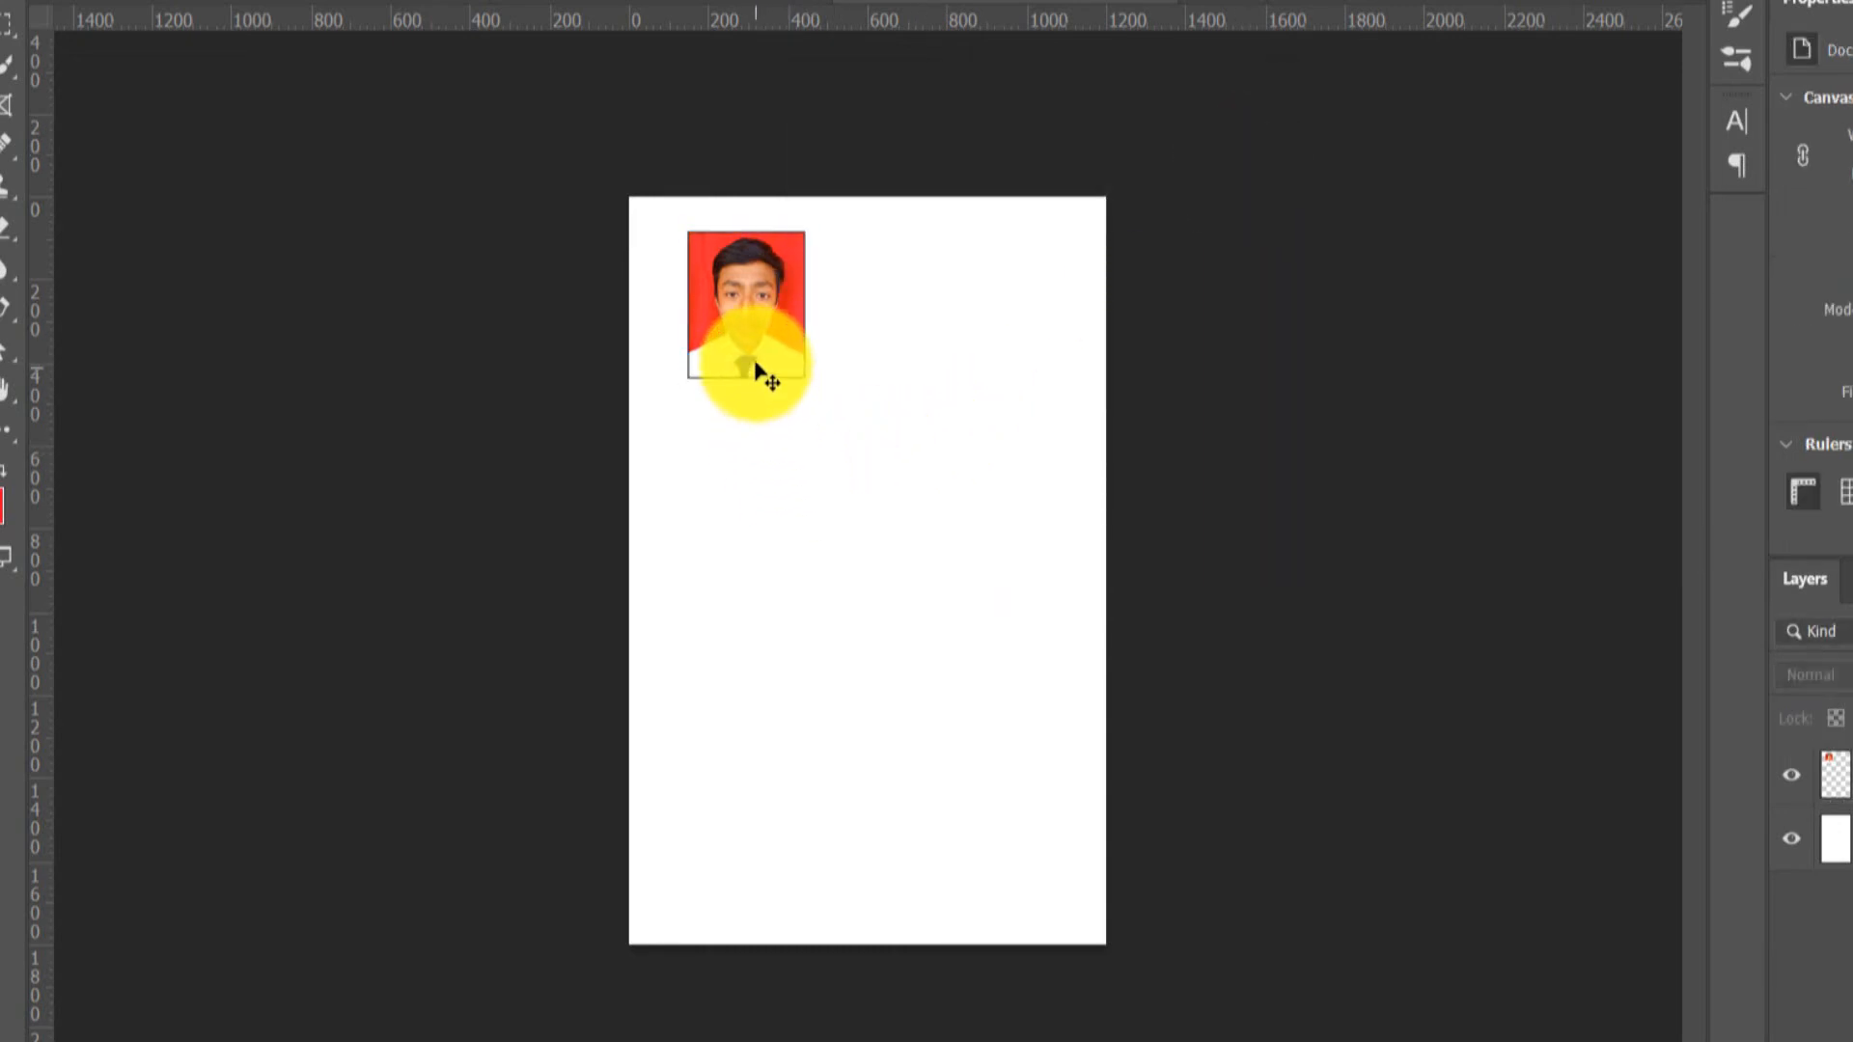
- Duplicate the bordered portrait twice to its right to make an aligned row of three across the sheet
{"action": "left_click", "coordinate": [761, 338]}
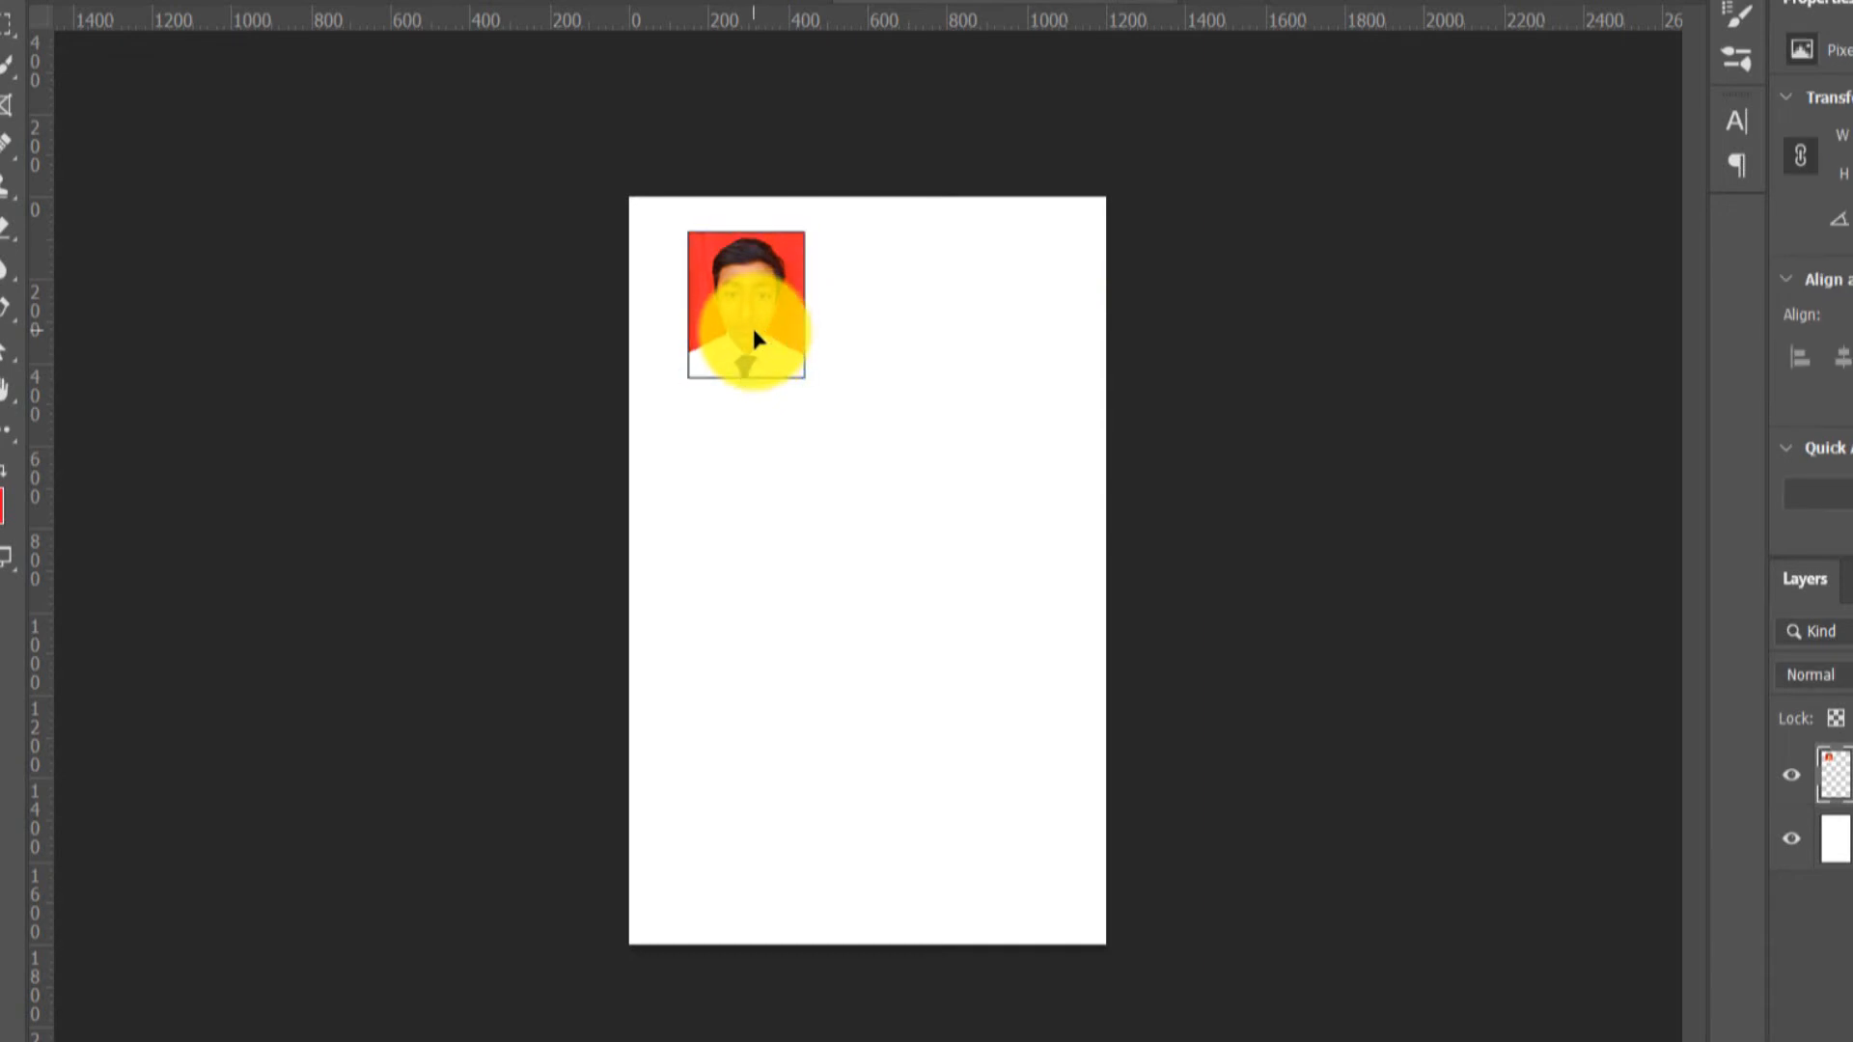
{"action": "left_click_drag", "start_coordinate": [754, 338], "coordinate": [878, 345], "text": "alt"}
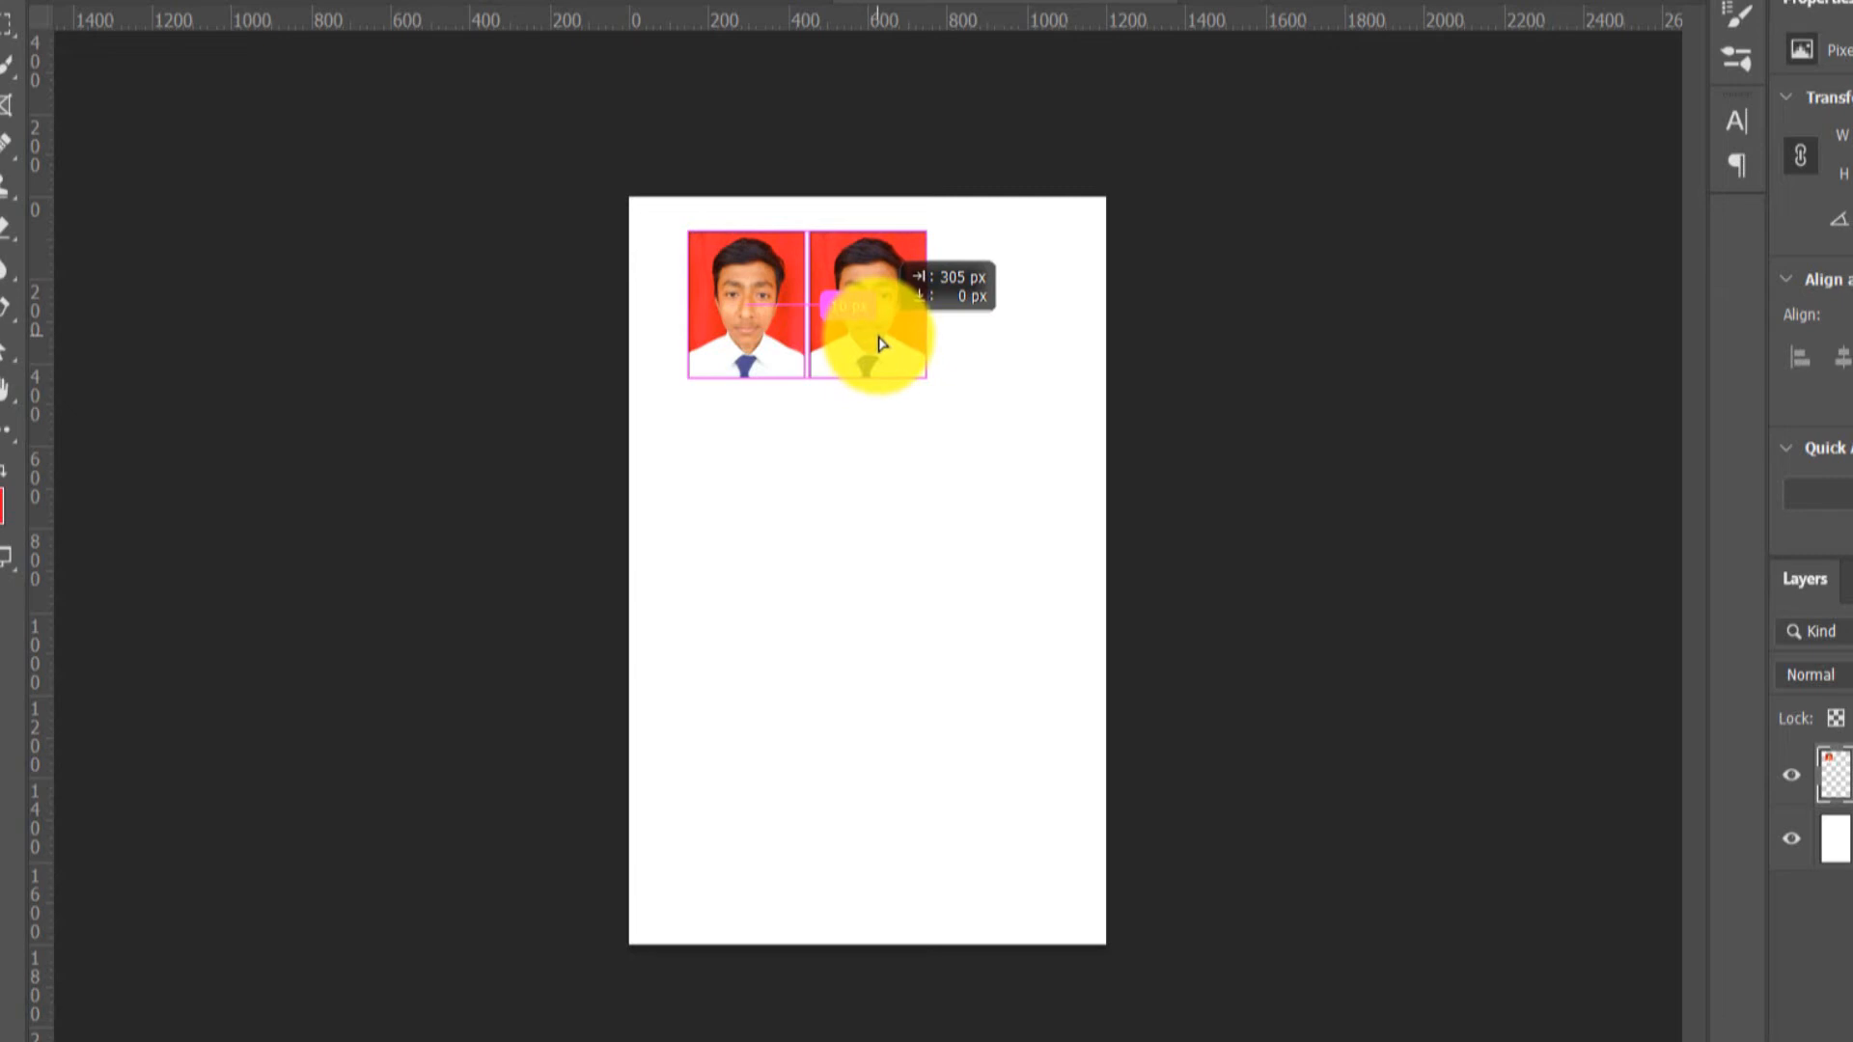
{"action": "left_click_drag", "start_coordinate": [889, 343], "coordinate": [1032, 364]}
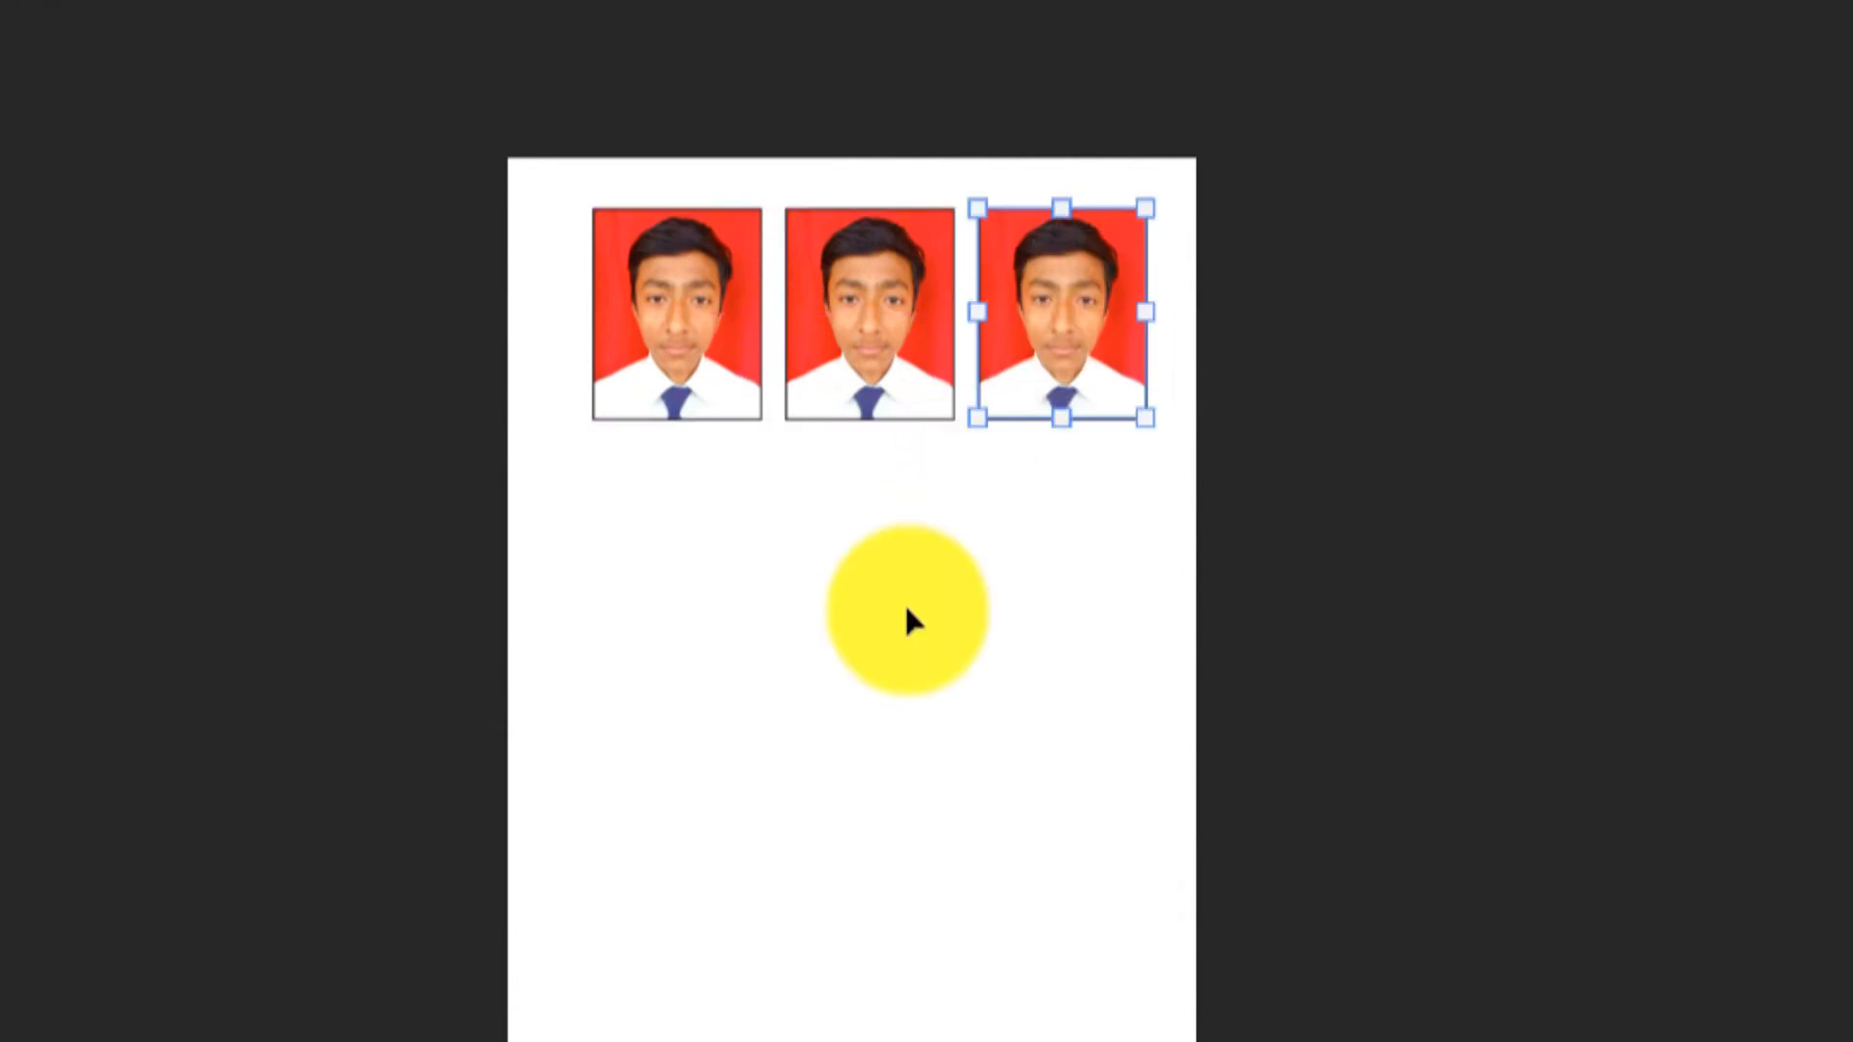
{"action": "left_click", "coordinate": [840, 591]}
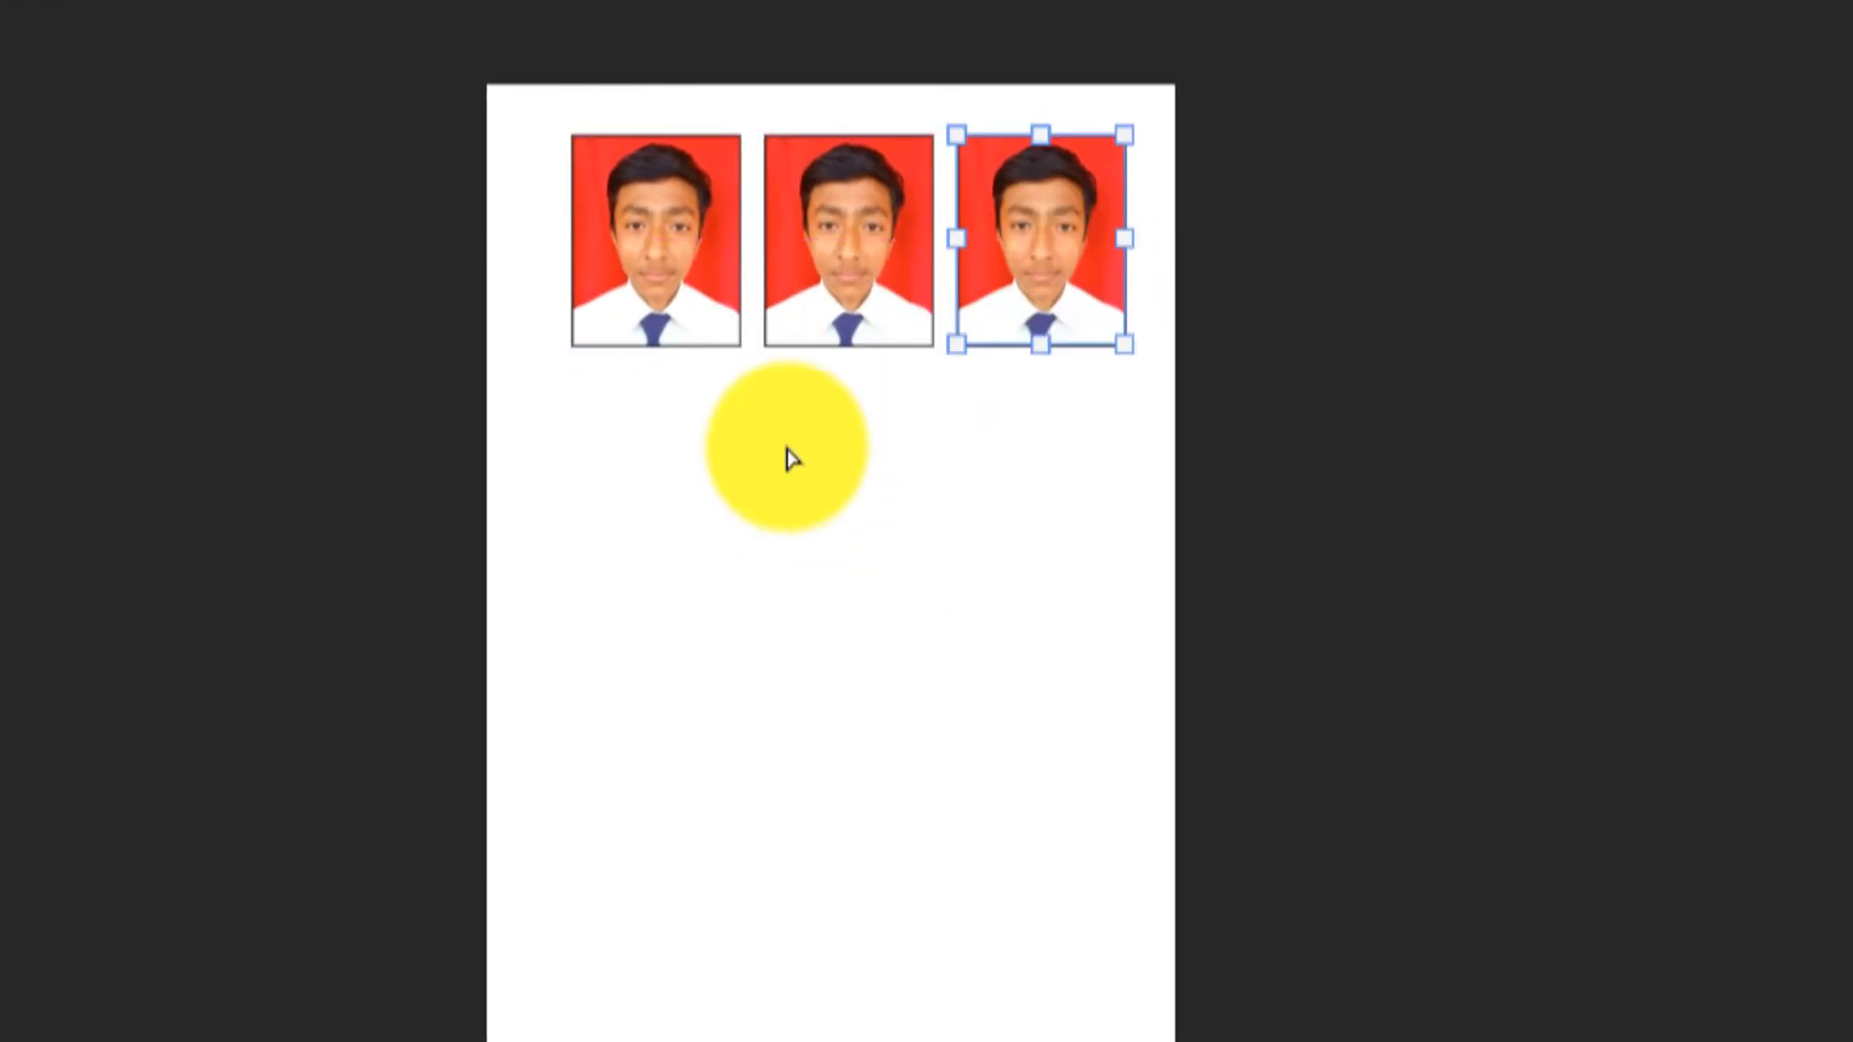
- Duplicate the row of three portraits downward three times to make four evenly spaced rows
{"action": "left_click", "coordinate": [785, 449]}
{"action": "left_click_drag", "start_coordinate": [535, 401], "coordinate": [1028, 500]}
{"action": "left_click_drag", "start_coordinate": [1025, 633], "coordinate": [1031, 925]}
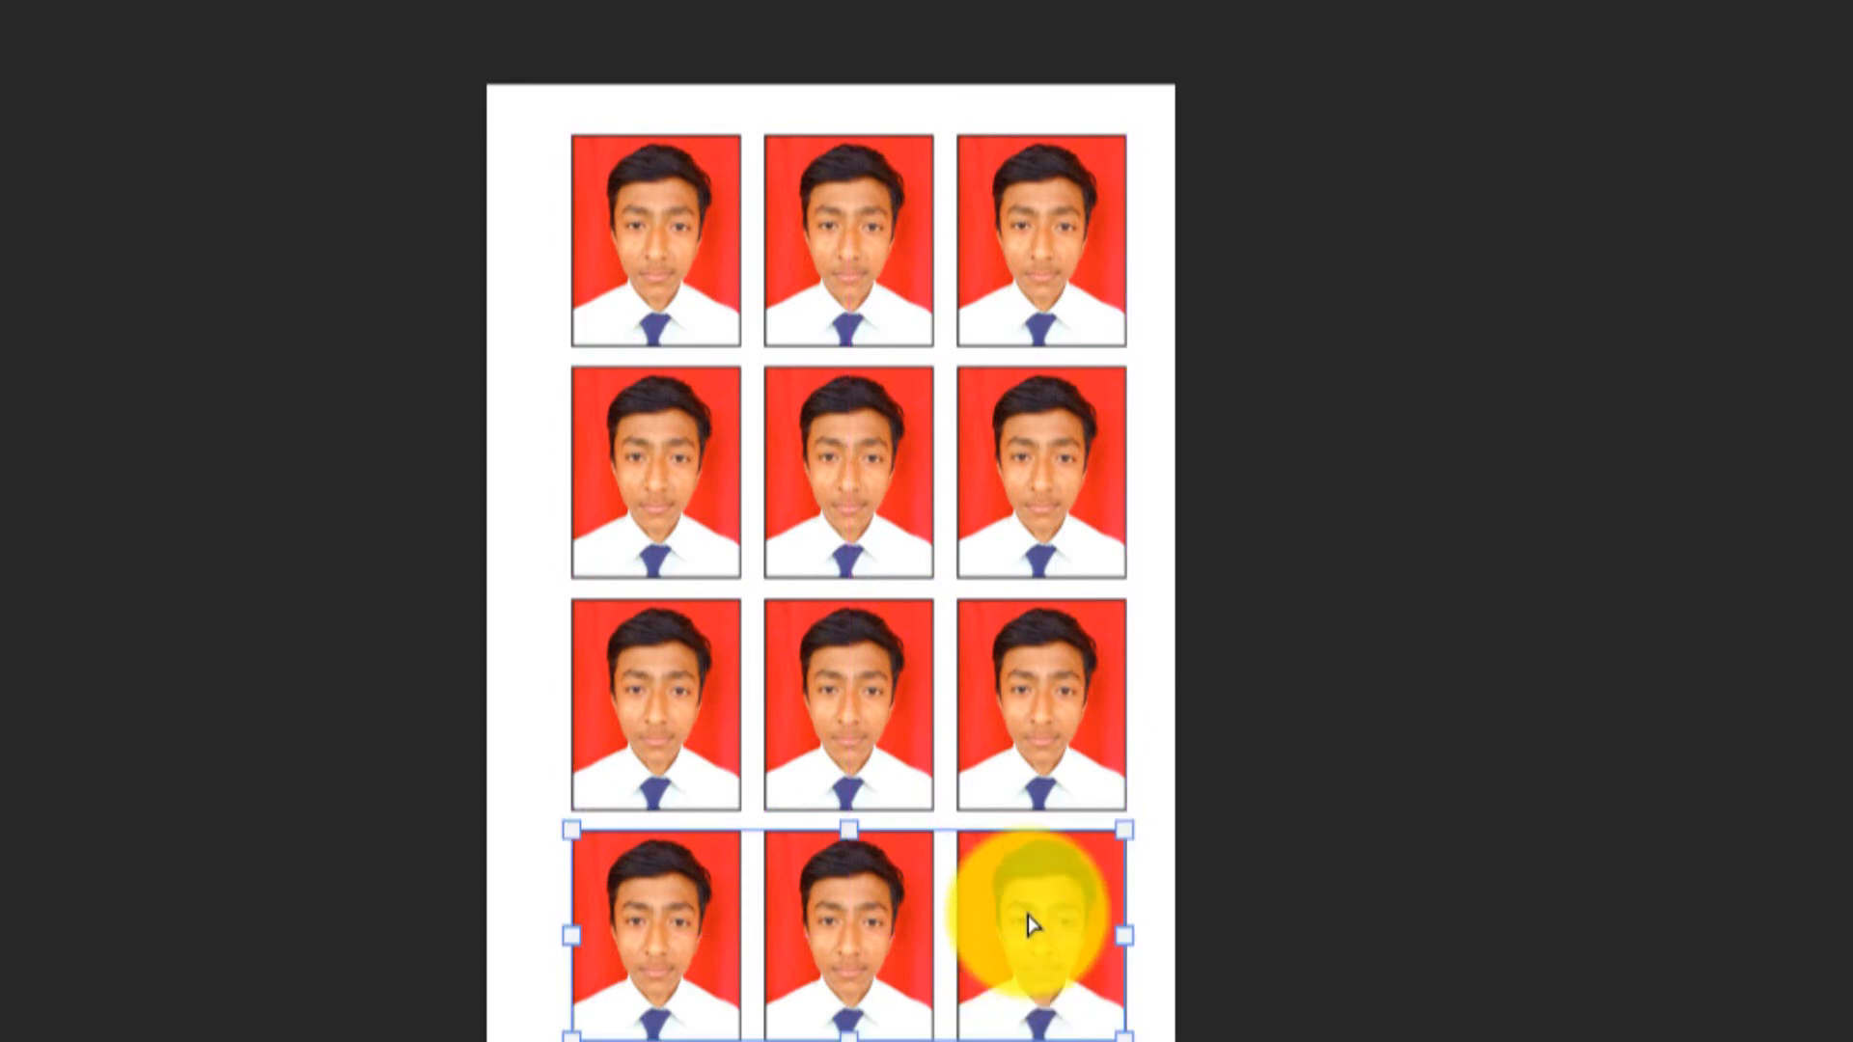
- Tighten the gaps between the columns by nudging the right column leftward and the left column rightward
{"action": "left_click", "coordinate": [521, 154]}
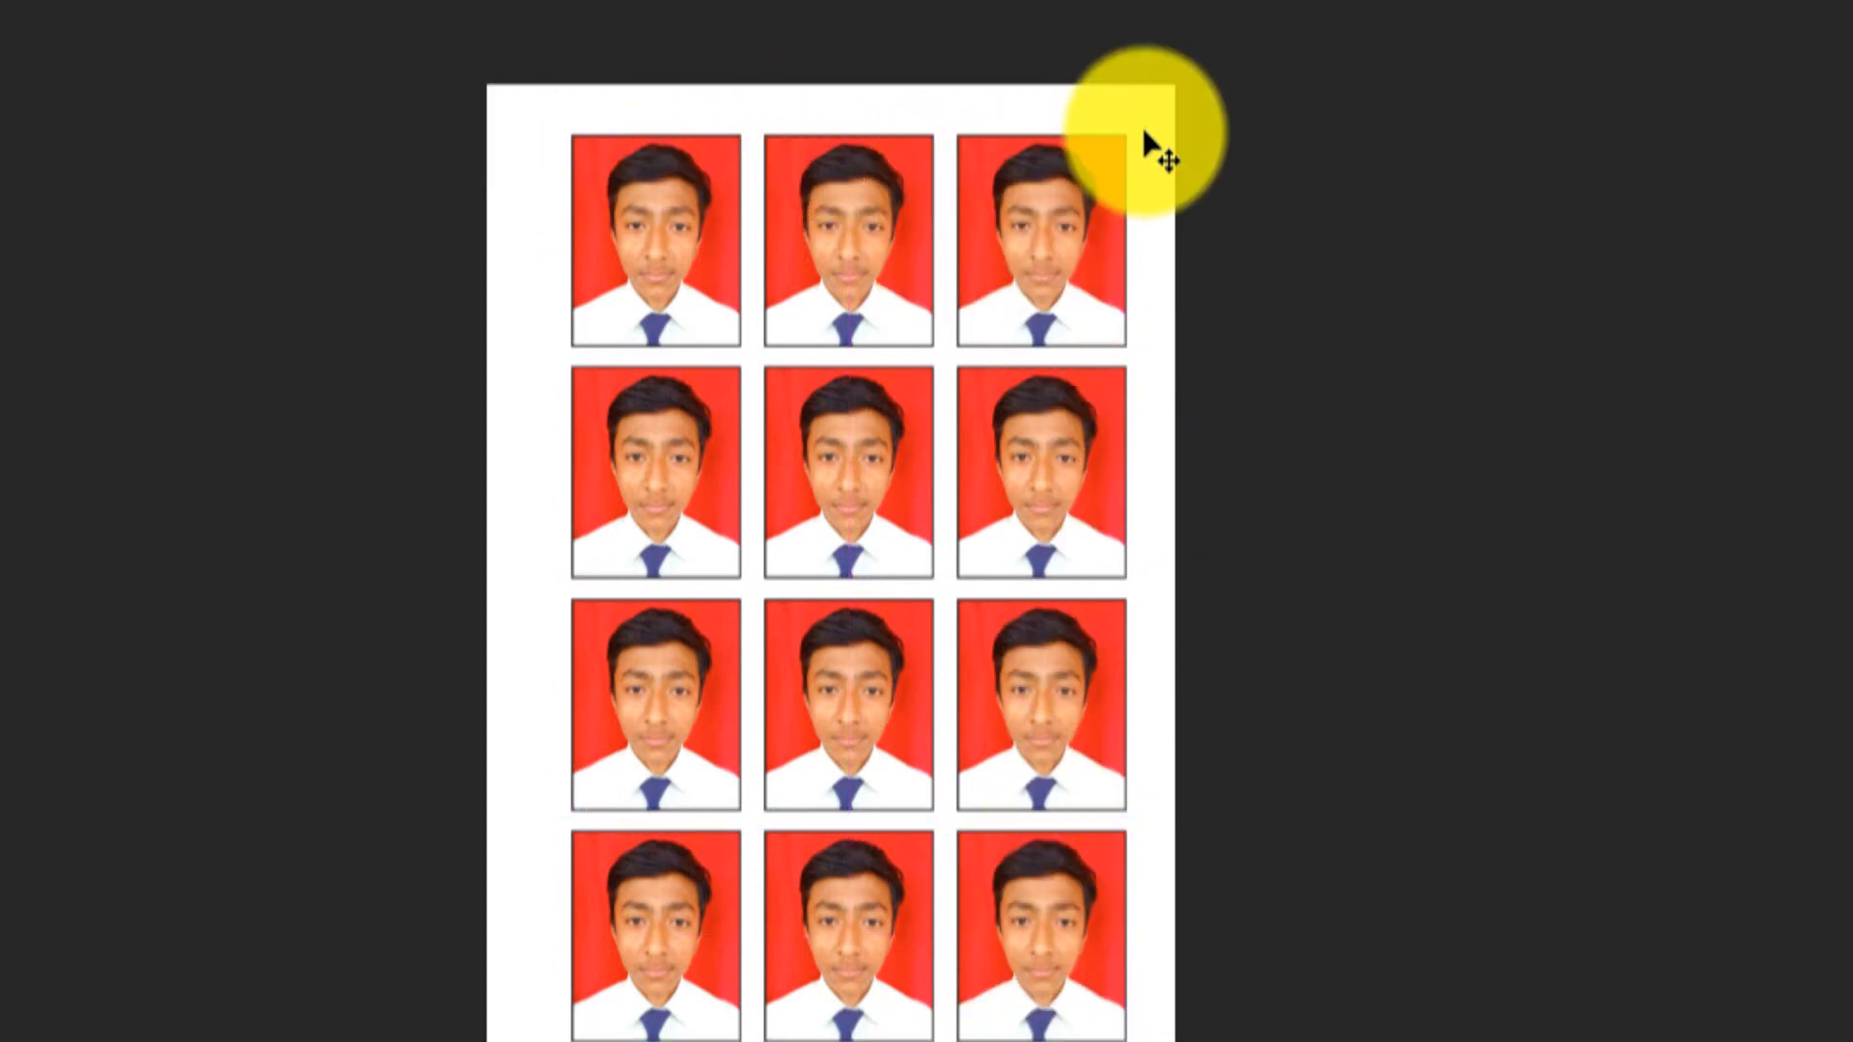
{"action": "left_click_drag", "start_coordinate": [1146, 132], "coordinate": [1116, 903]}
{"action": "left_click_drag", "start_coordinate": [975, 896], "coordinate": [946, 905]}
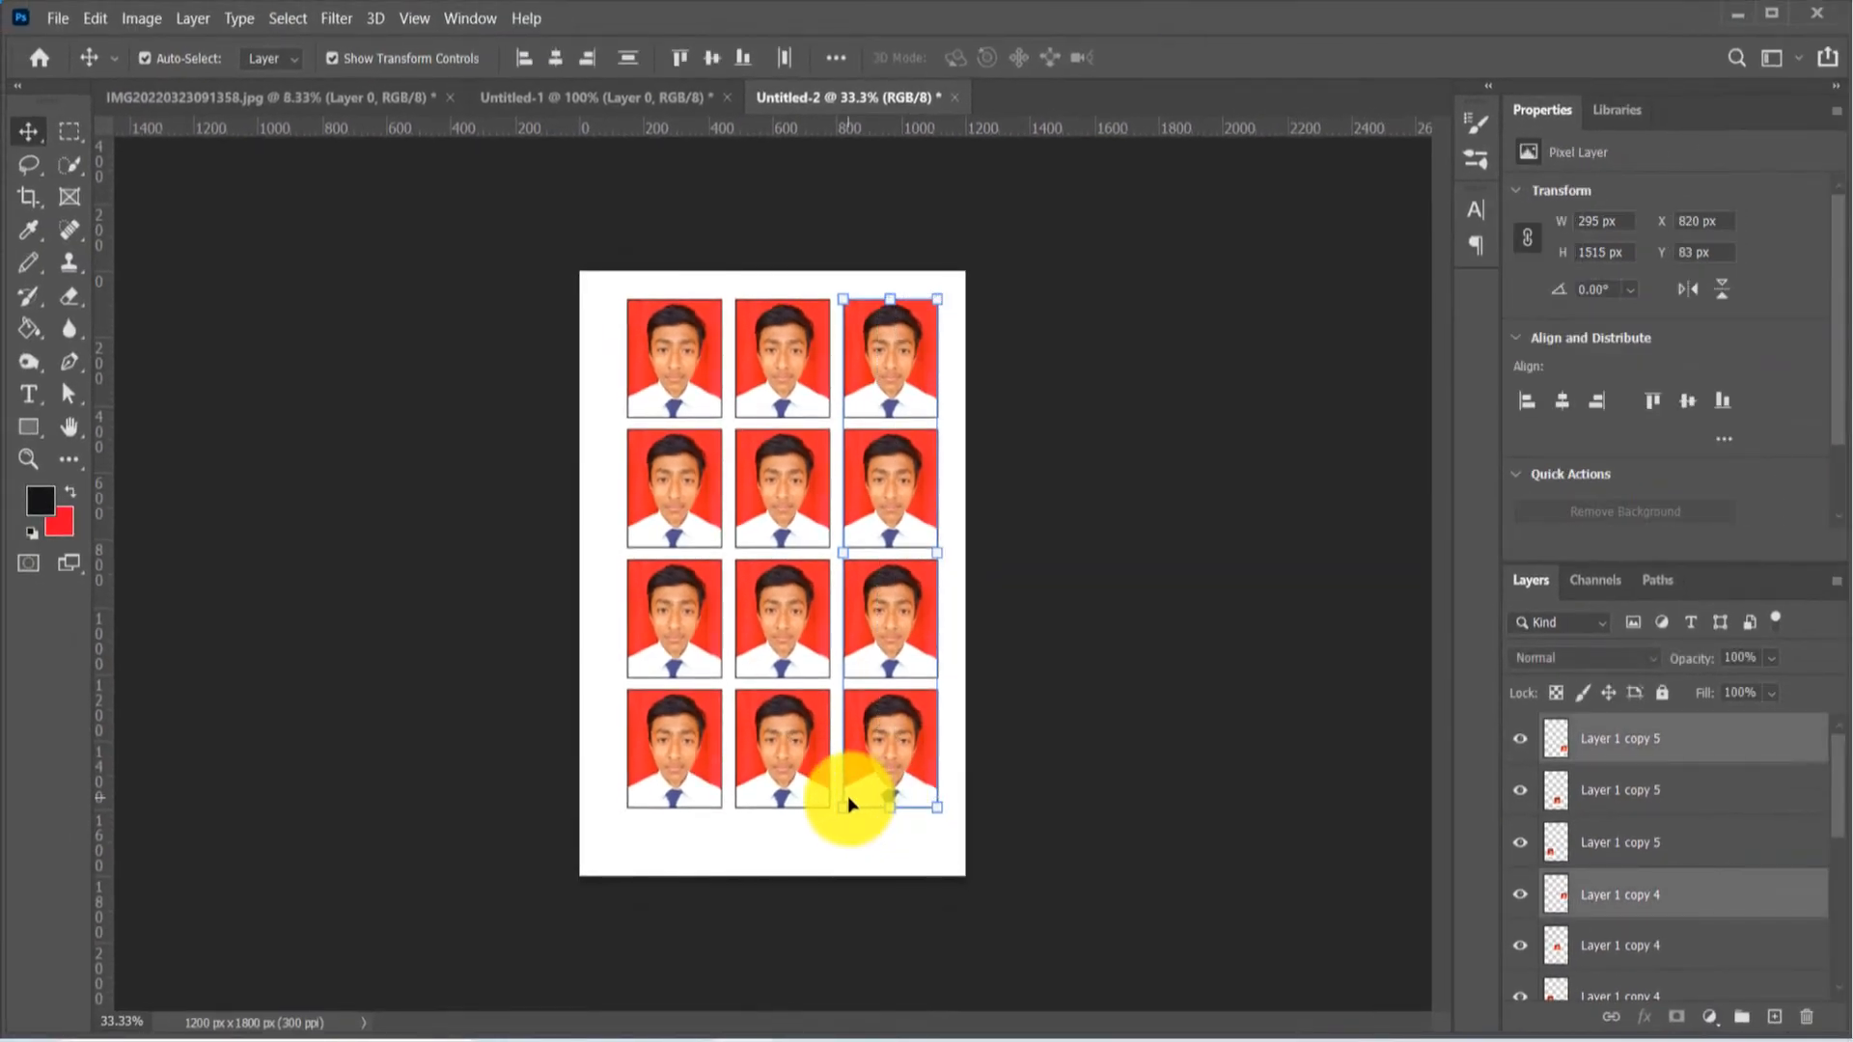
{"action": "key", "text": "Left"}
{"action": "key", "text": "Left"}
{"action": "key", "text": "Left"}
{"action": "key", "text": "Left"}
{"action": "key", "text": "Left"}
{"action": "key", "text": "Left"}
{"action": "key", "text": "Left"}
{"action": "key", "text": "Left"}
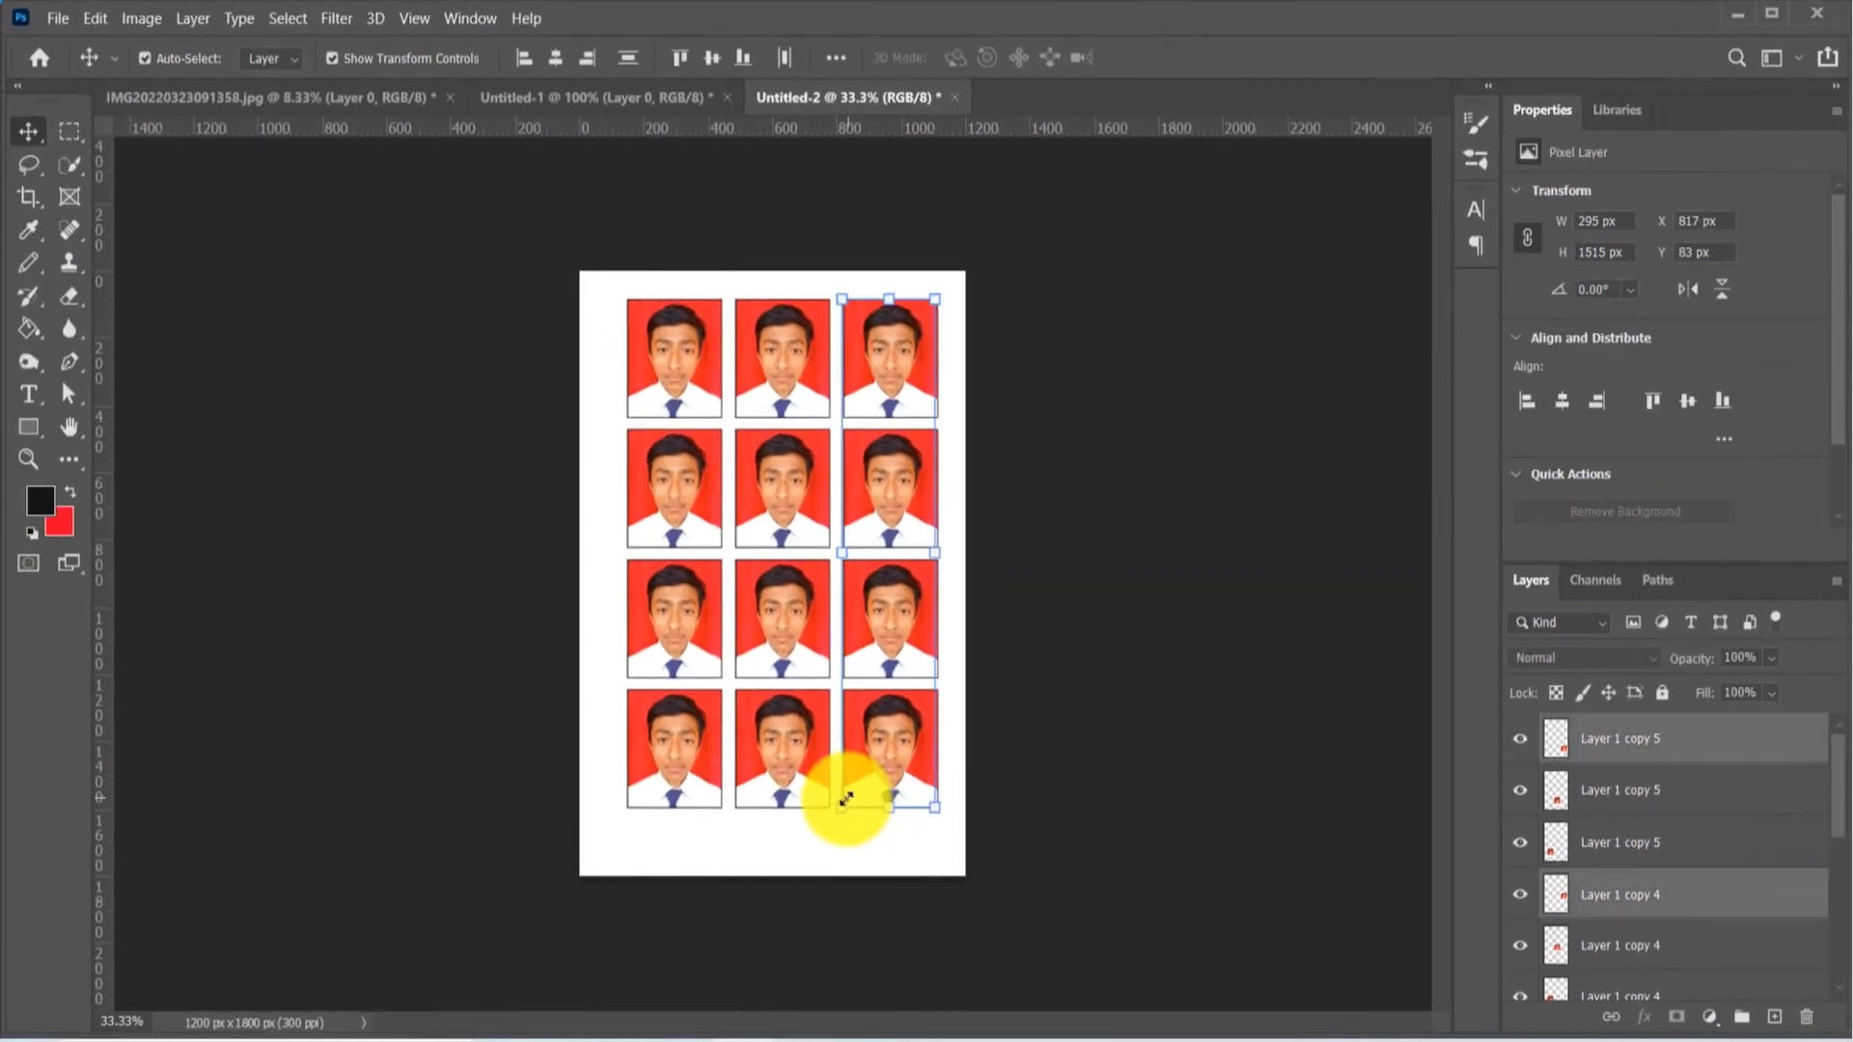
{"action": "left_click", "coordinate": [831, 848]}
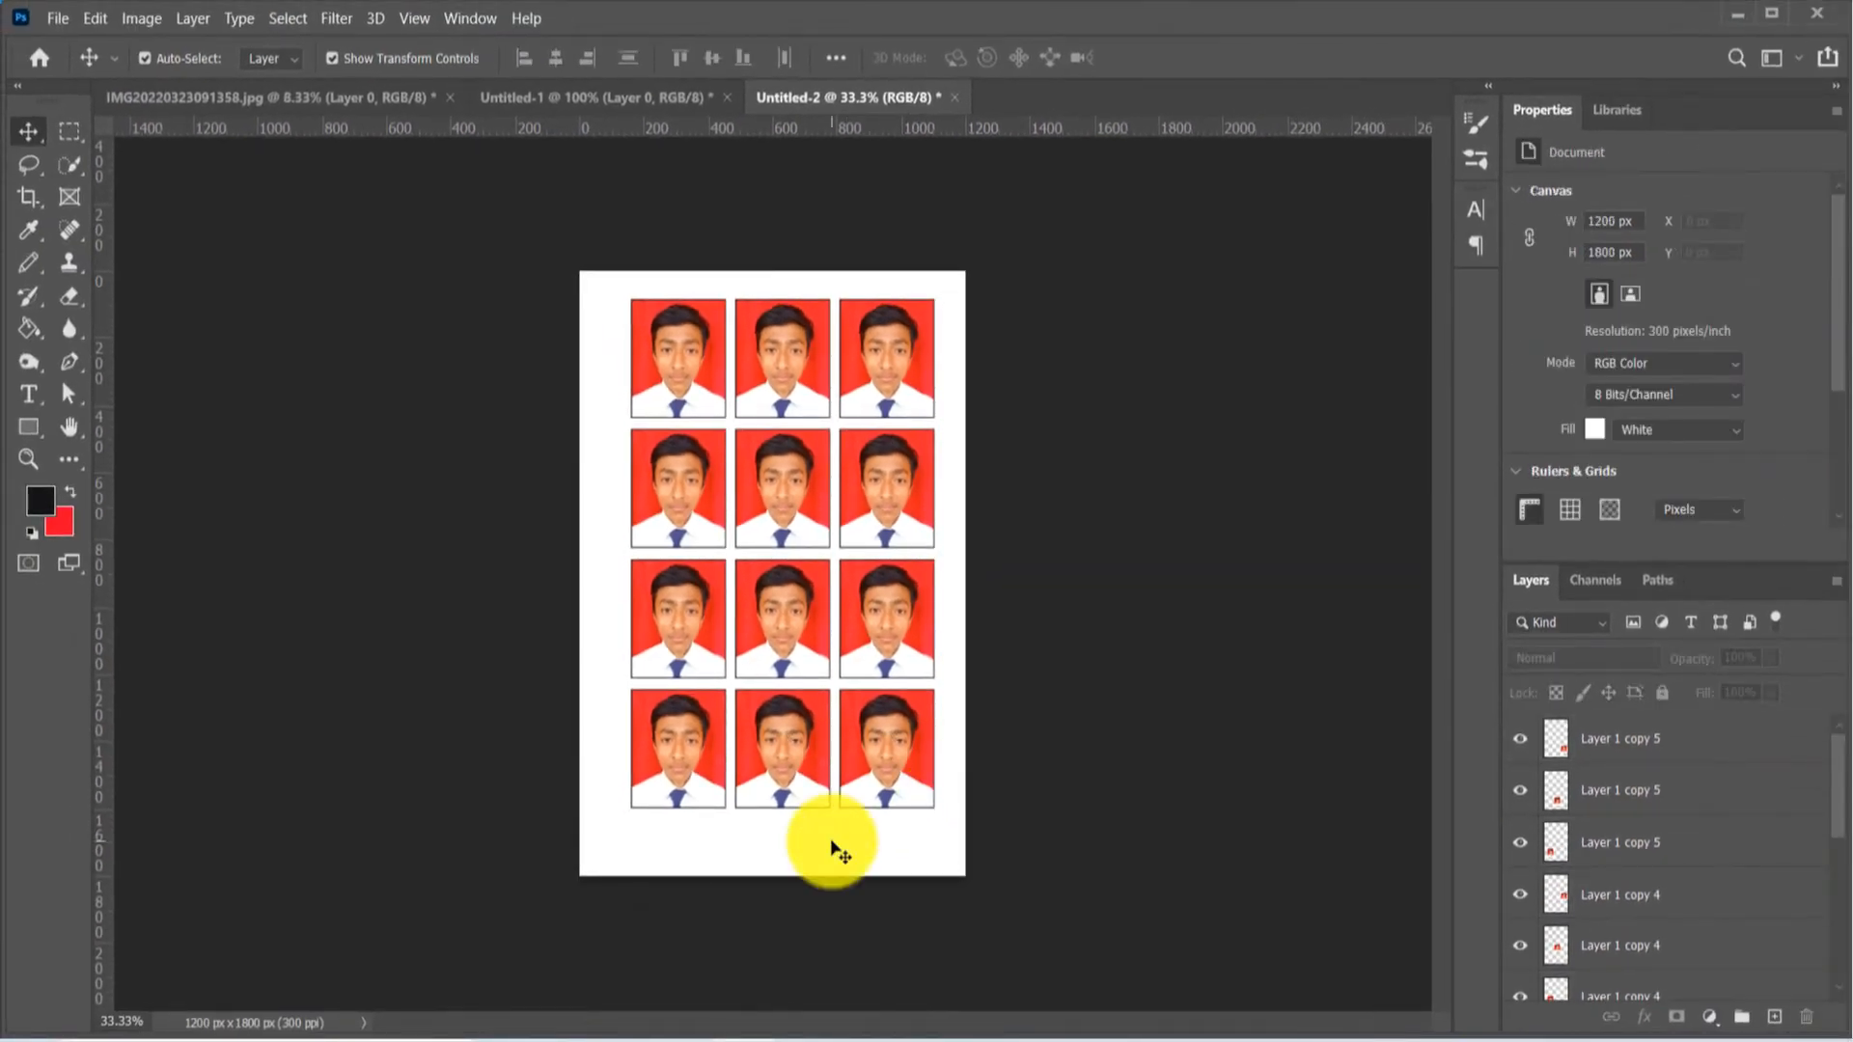
- Open the Canon G2020 print settings for the sheet, choose the Photo Printing preset and turn off borderless printing
{"action": "key", "text": "ctrl+p"}
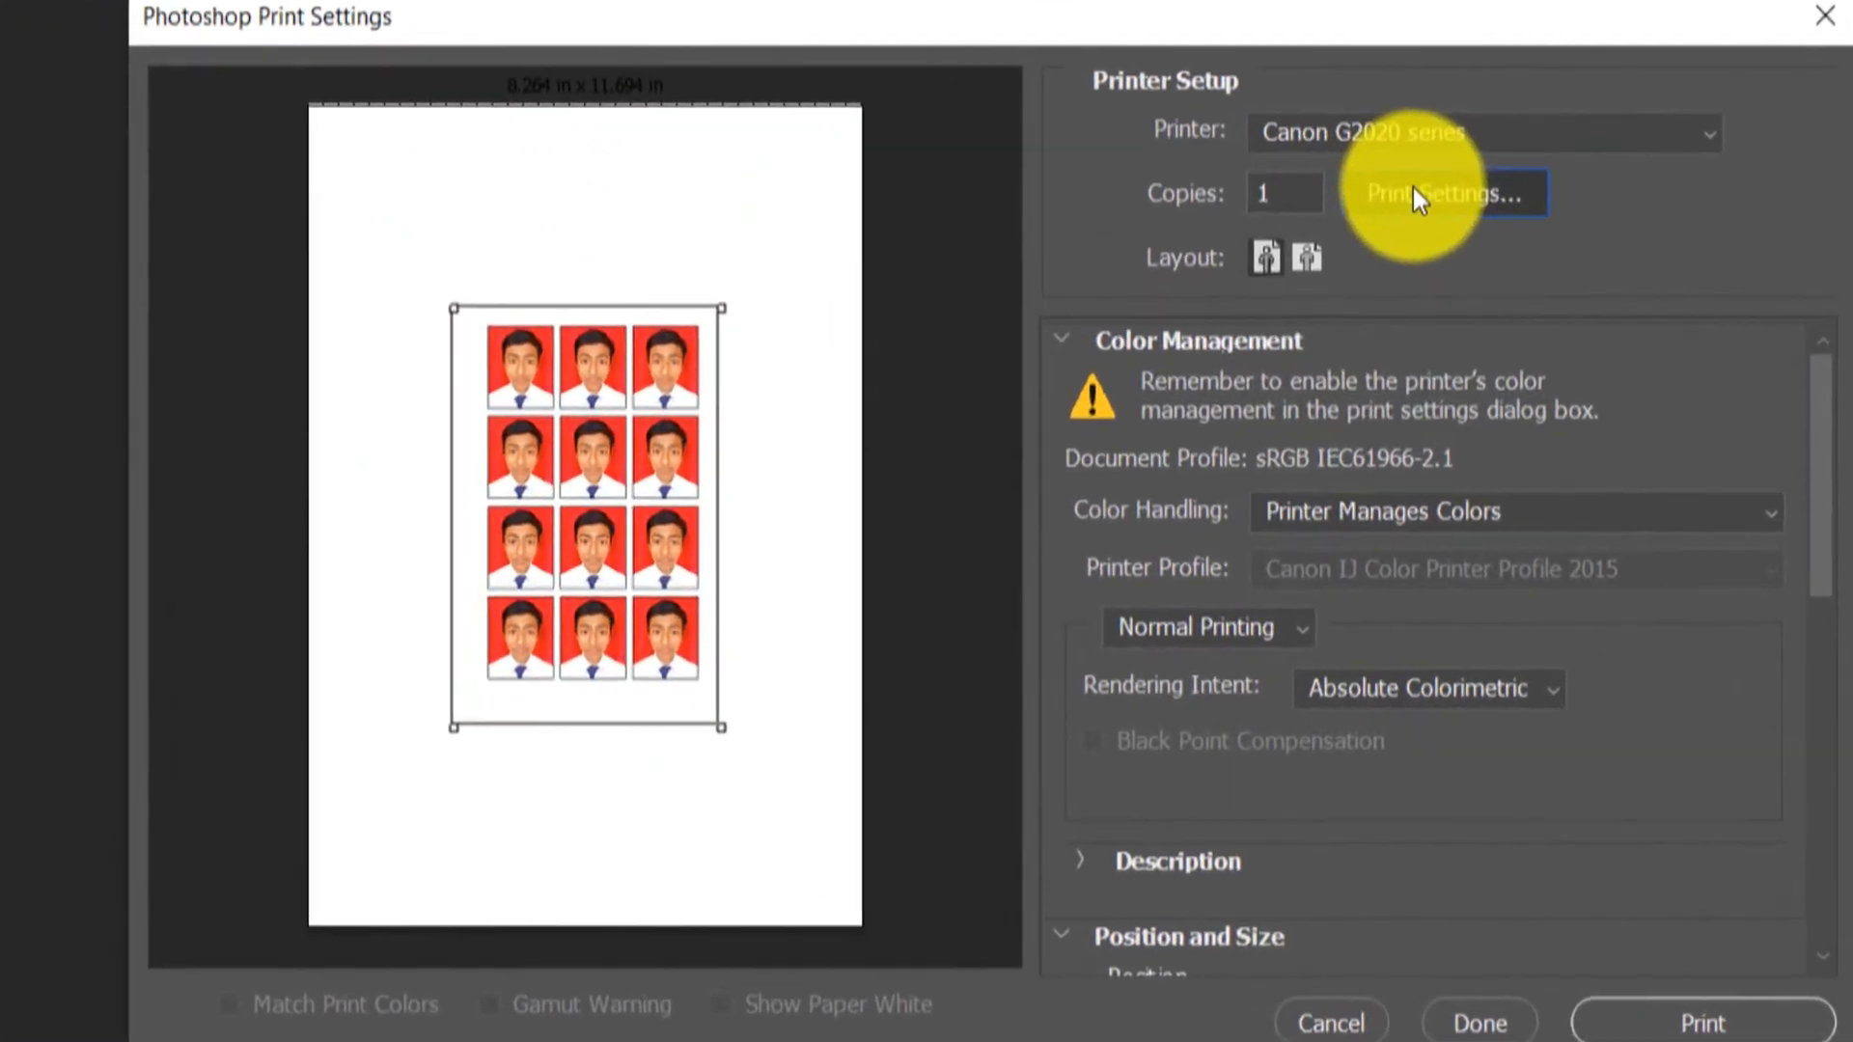
{"action": "left_click", "coordinate": [1265, 377]}
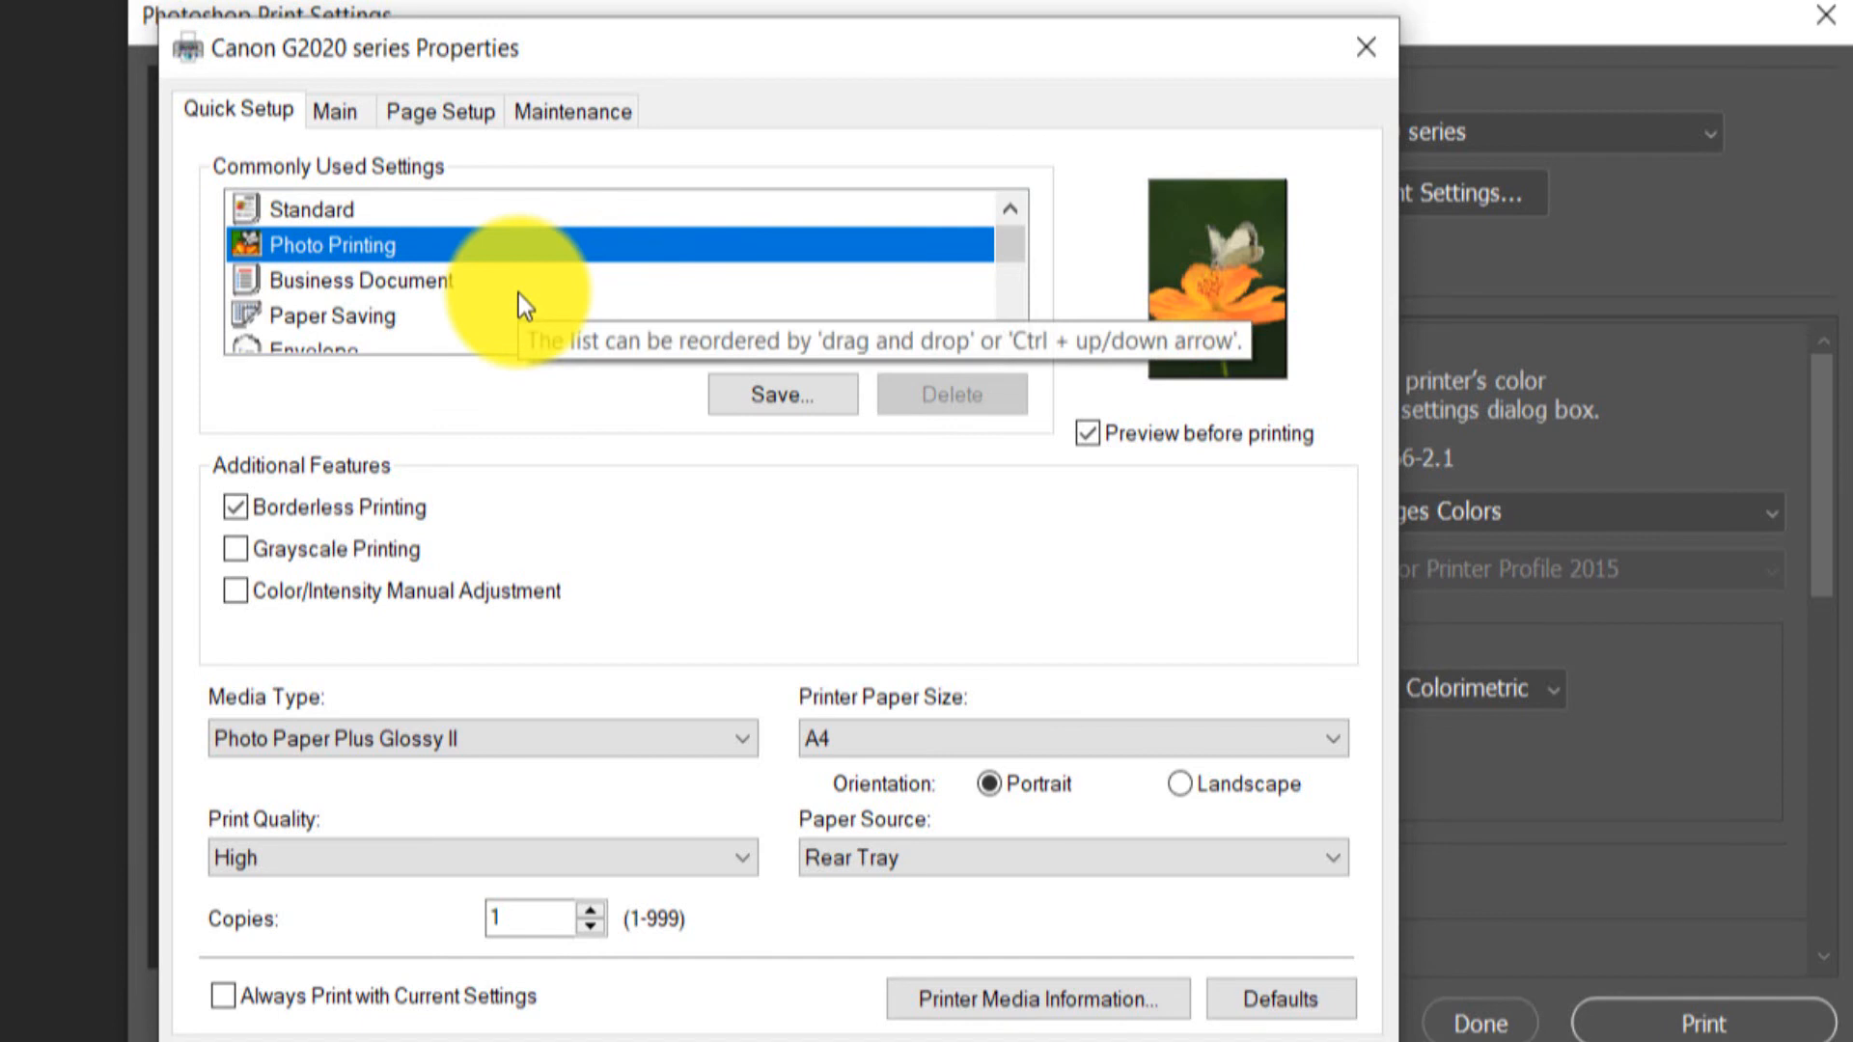
{"action": "left_click", "coordinate": [475, 243]}
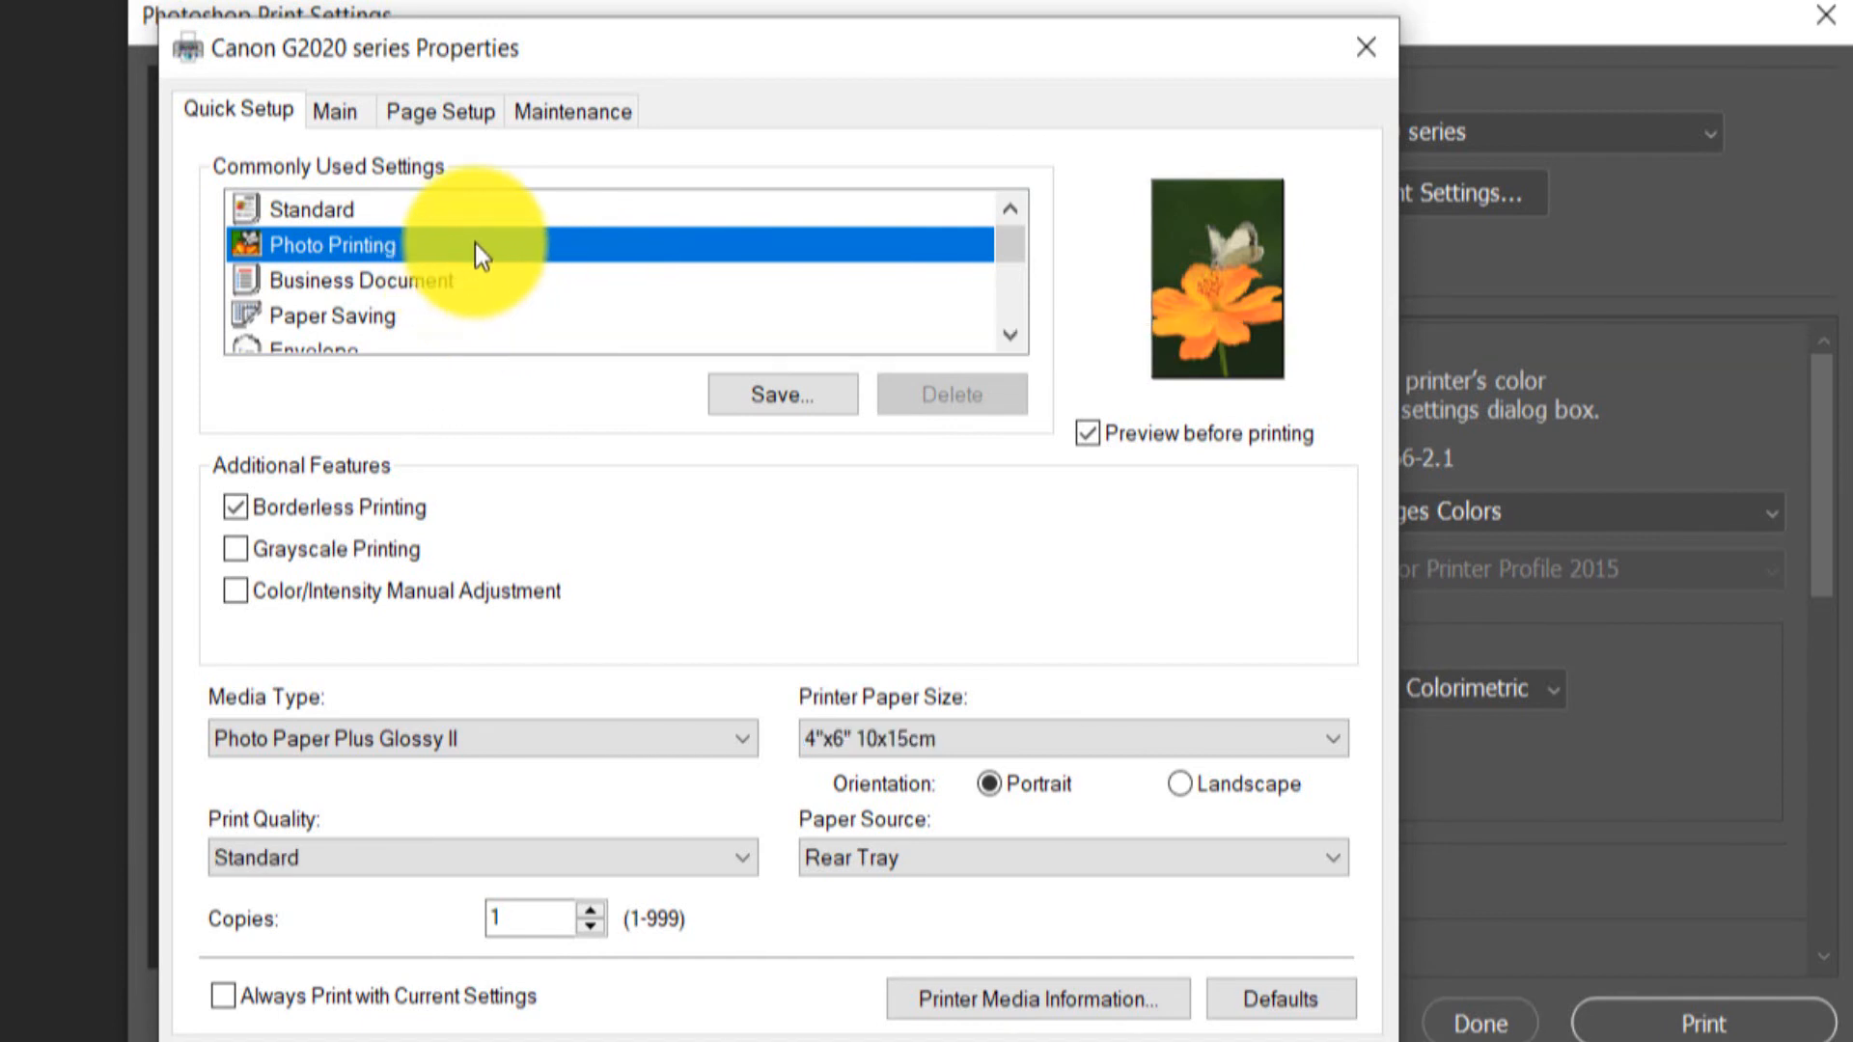
{"action": "left_click", "coordinate": [245, 511]}
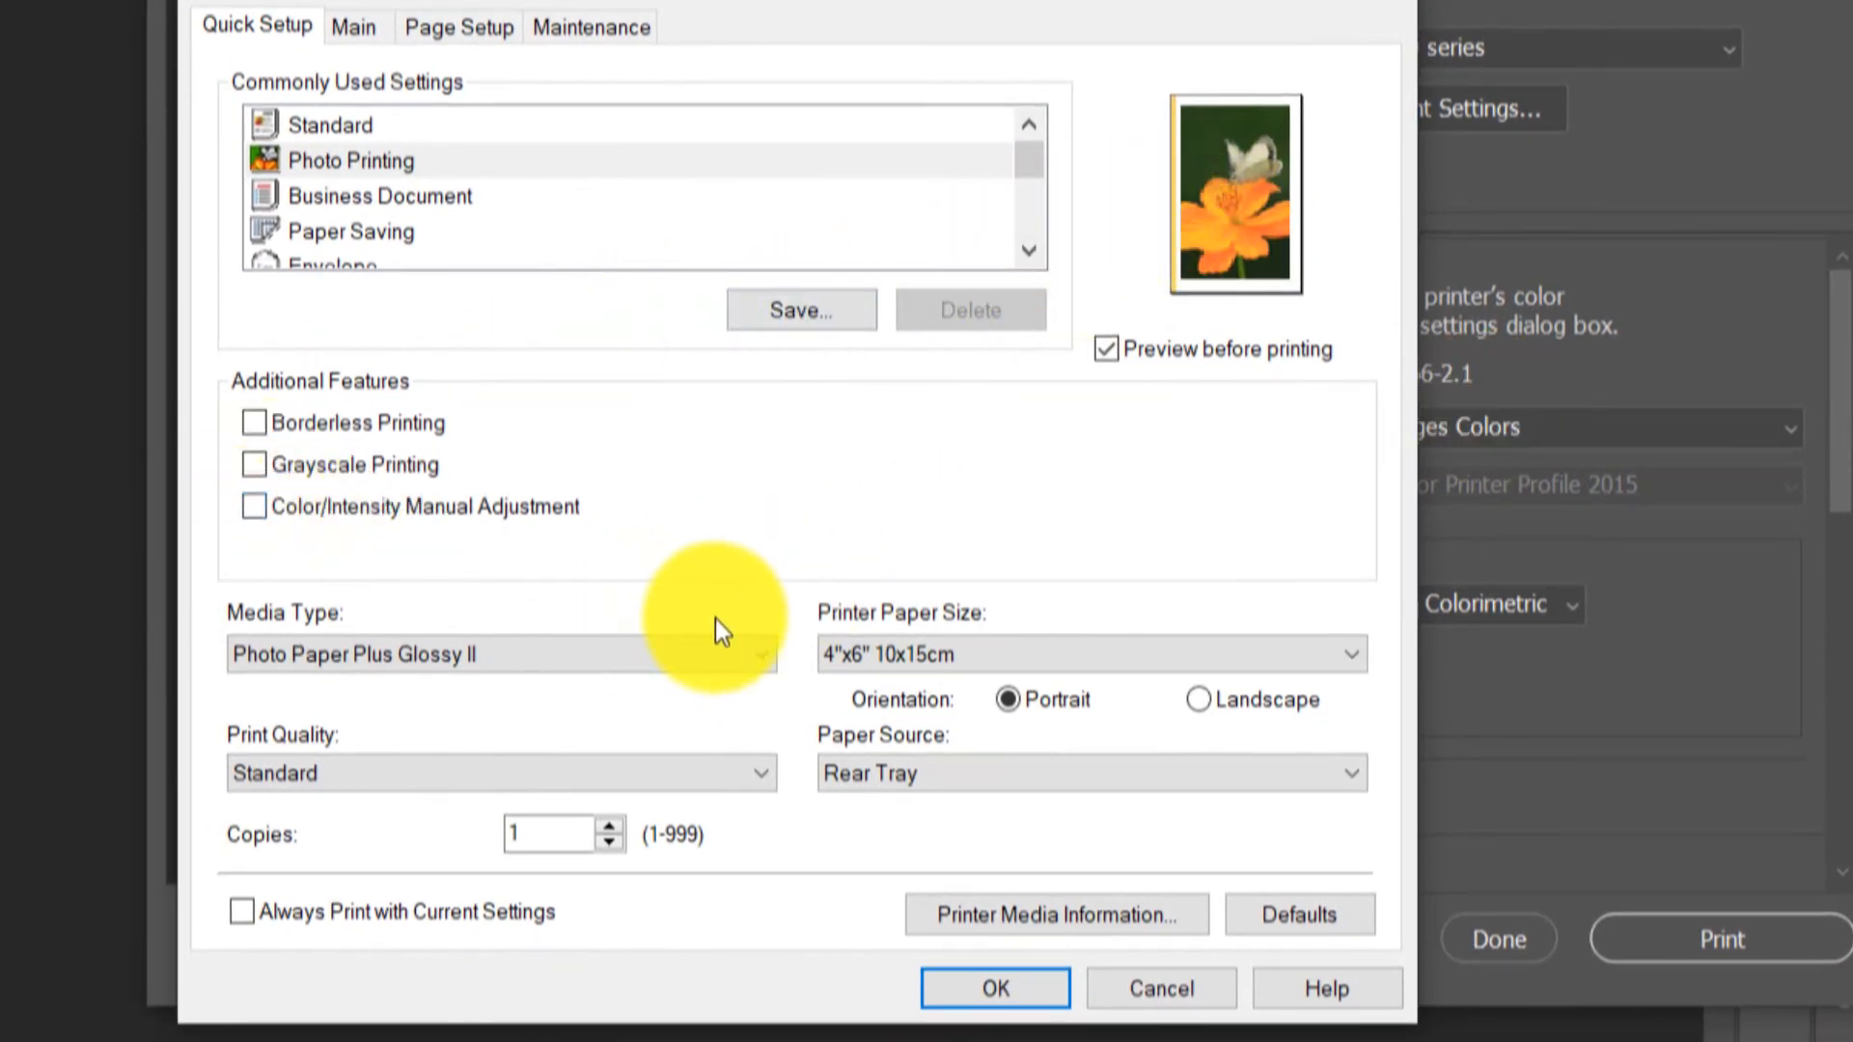
- Set the media type to Glossy Photo Paper and the print quality to High
{"action": "left_click", "coordinate": [548, 646]}
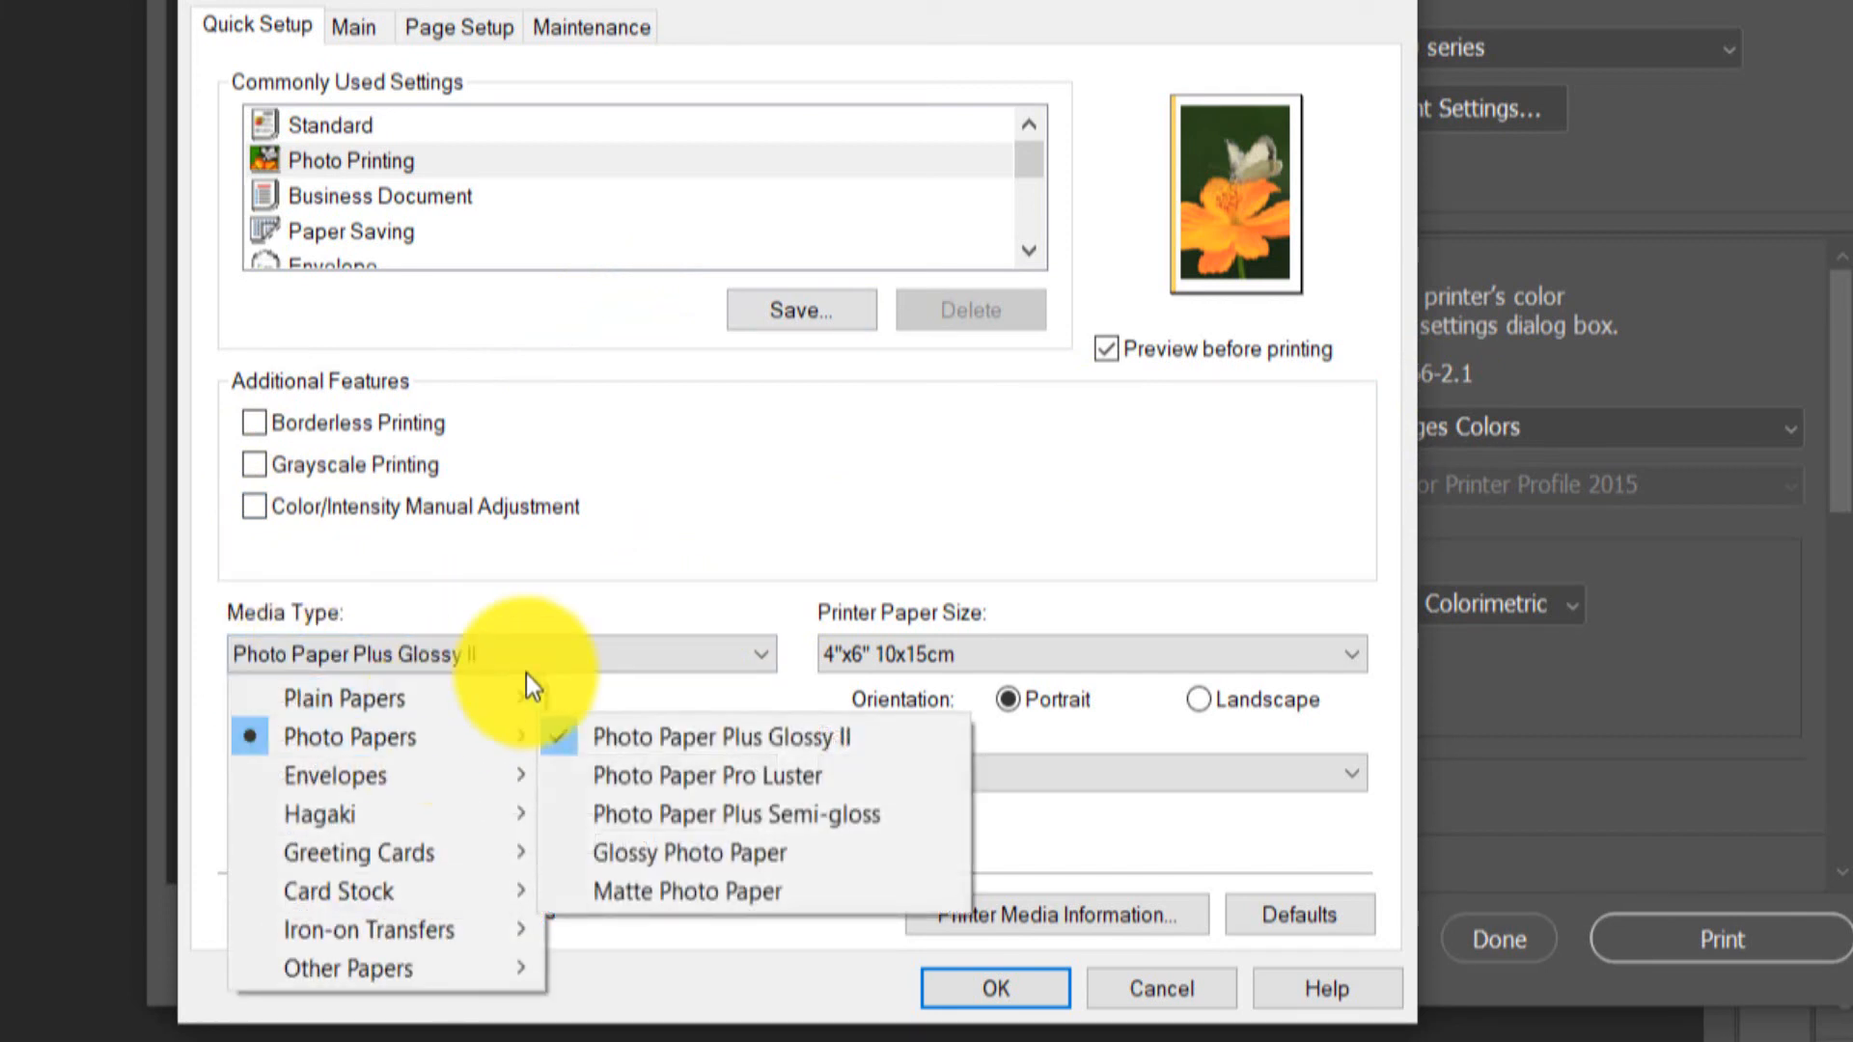
{"action": "left_click", "coordinate": [548, 664]}
{"action": "left_click", "coordinate": [548, 664]}
{"action": "mouse_move", "coordinate": [489, 733]}
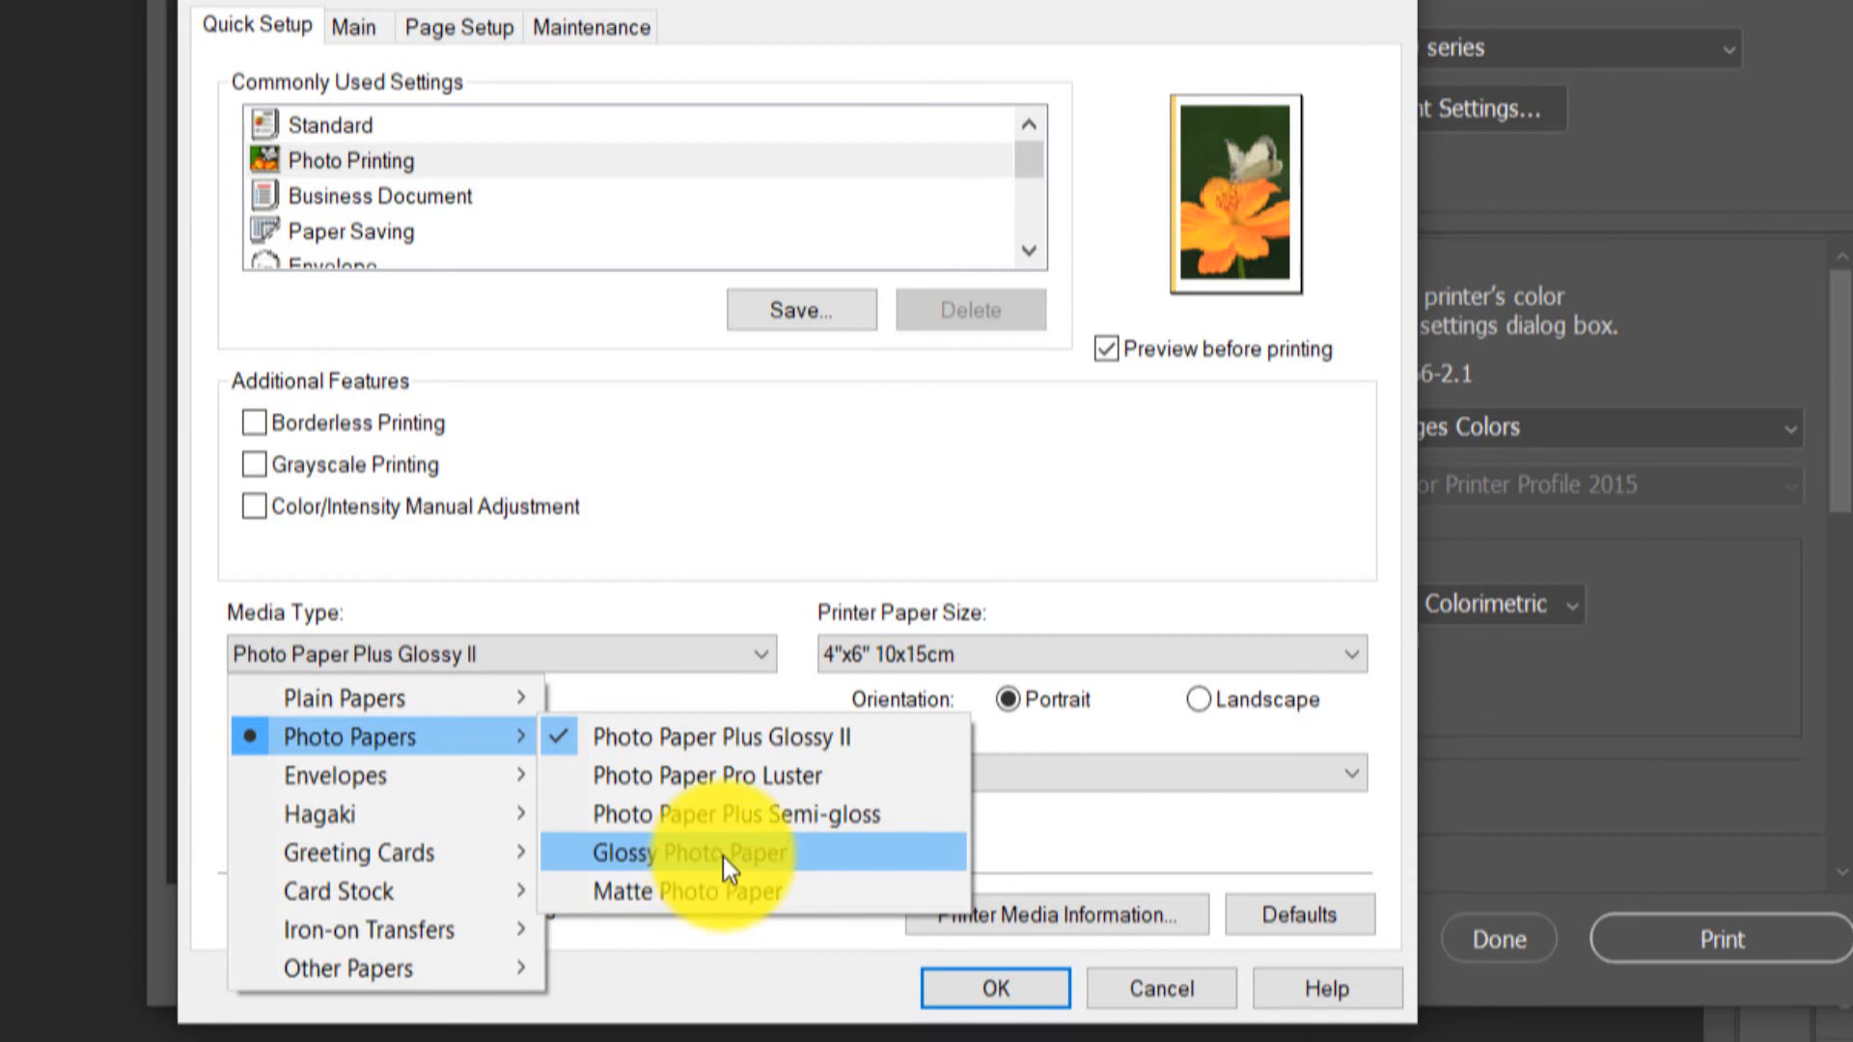
{"action": "left_click", "coordinate": [778, 851]}
{"action": "left_click", "coordinate": [716, 774]}
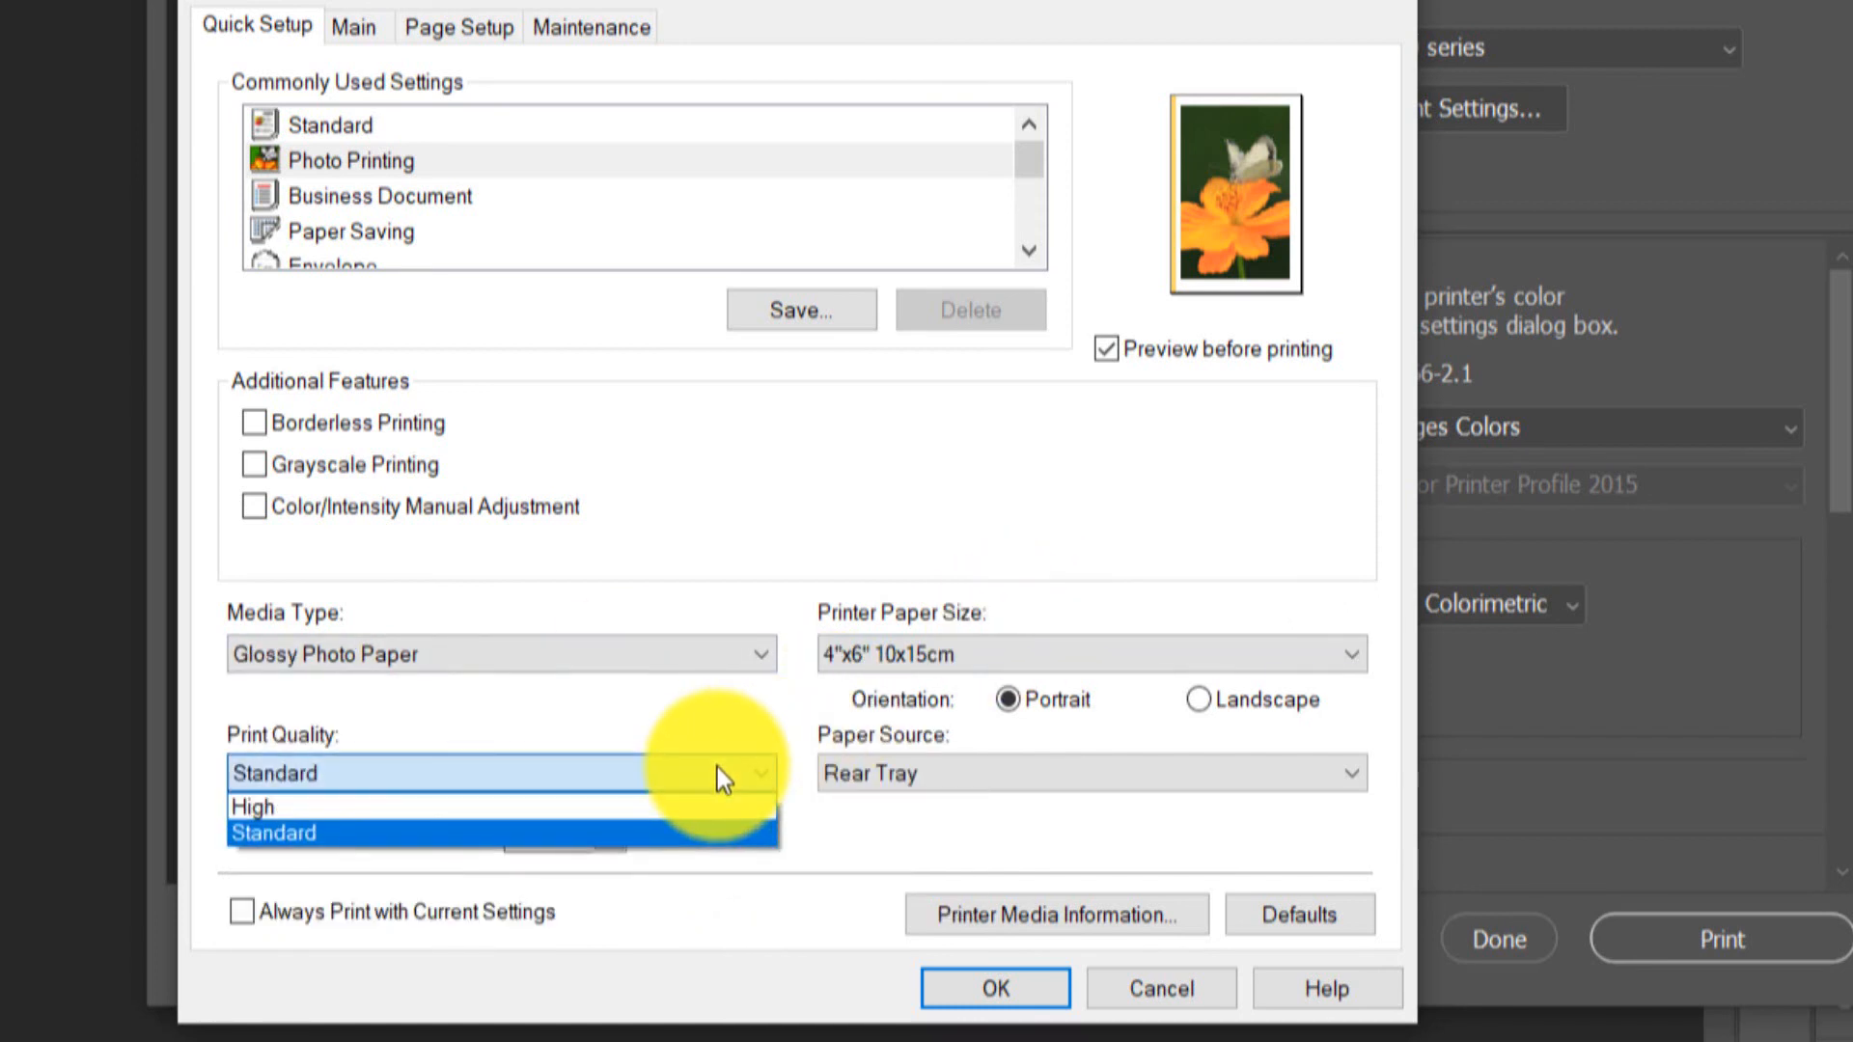
{"action": "left_click", "coordinate": [393, 809]}
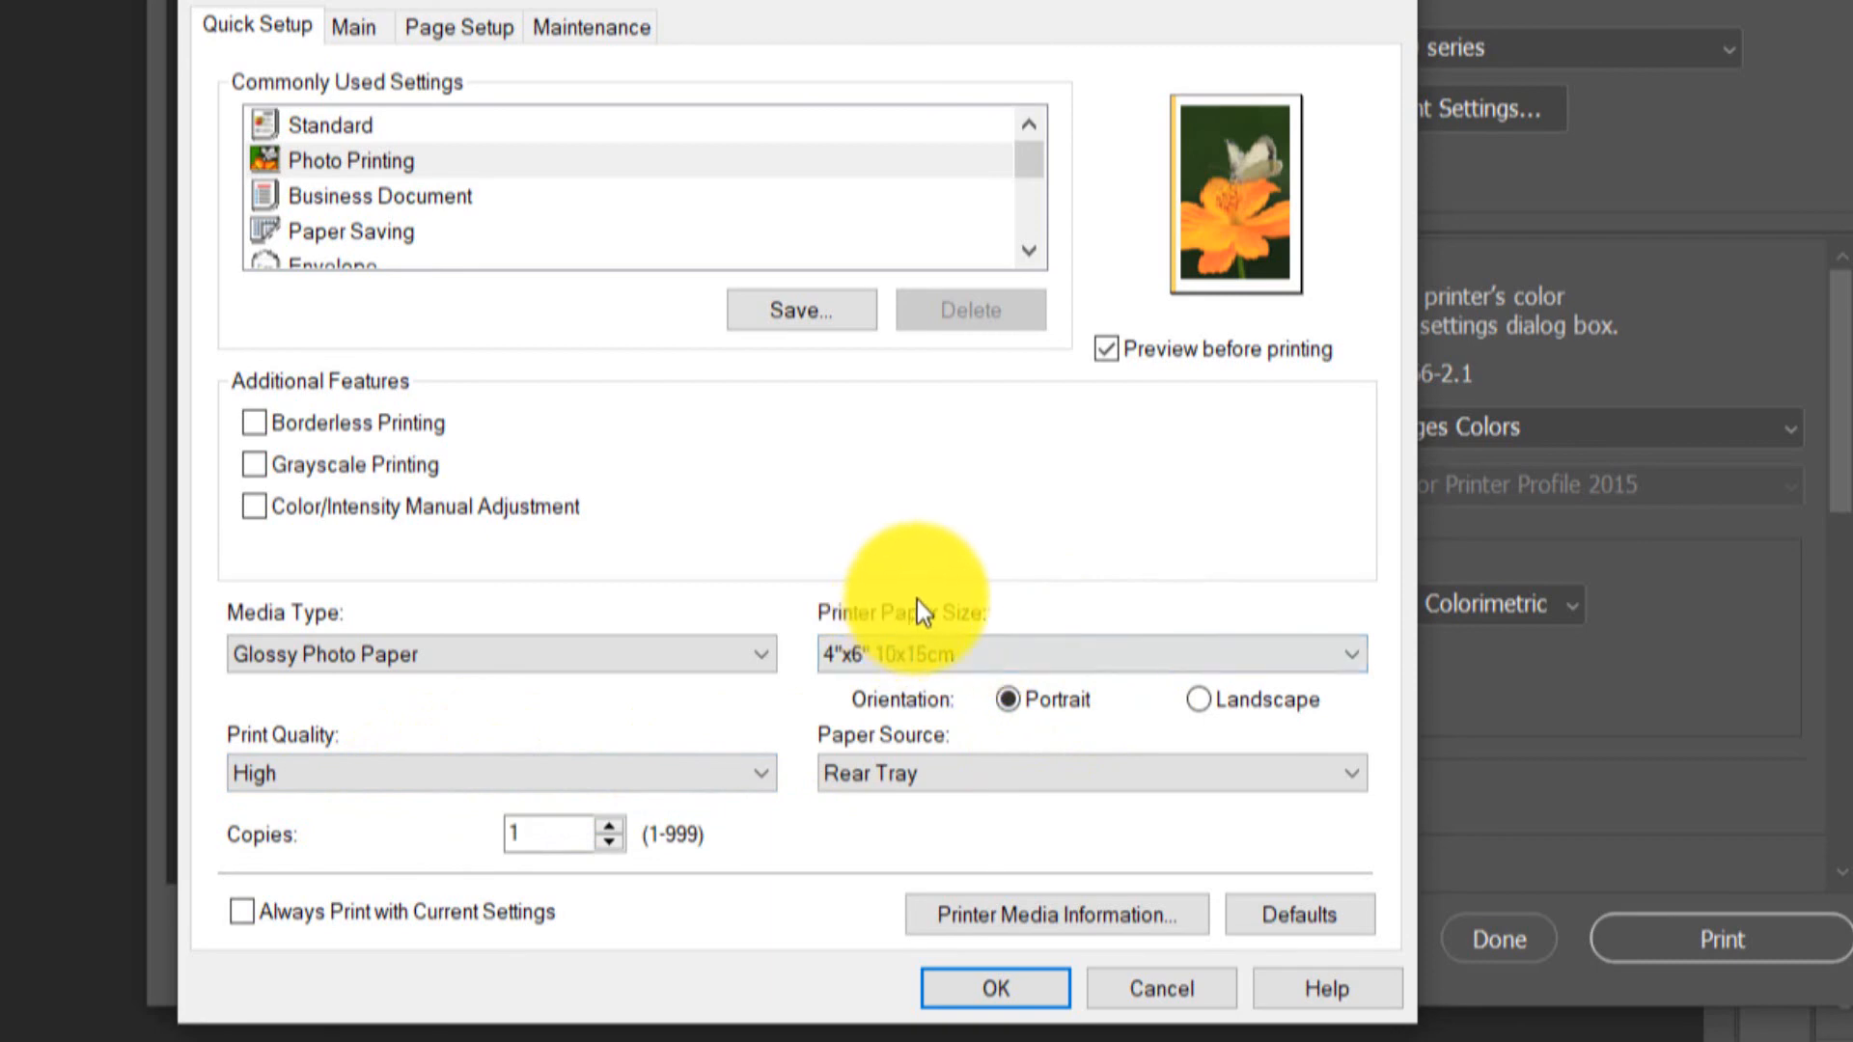
- Choose 4"x6" 10x15cm as the printer paper size and accept the printer properties
{"action": "left_click", "coordinate": [915, 656]}
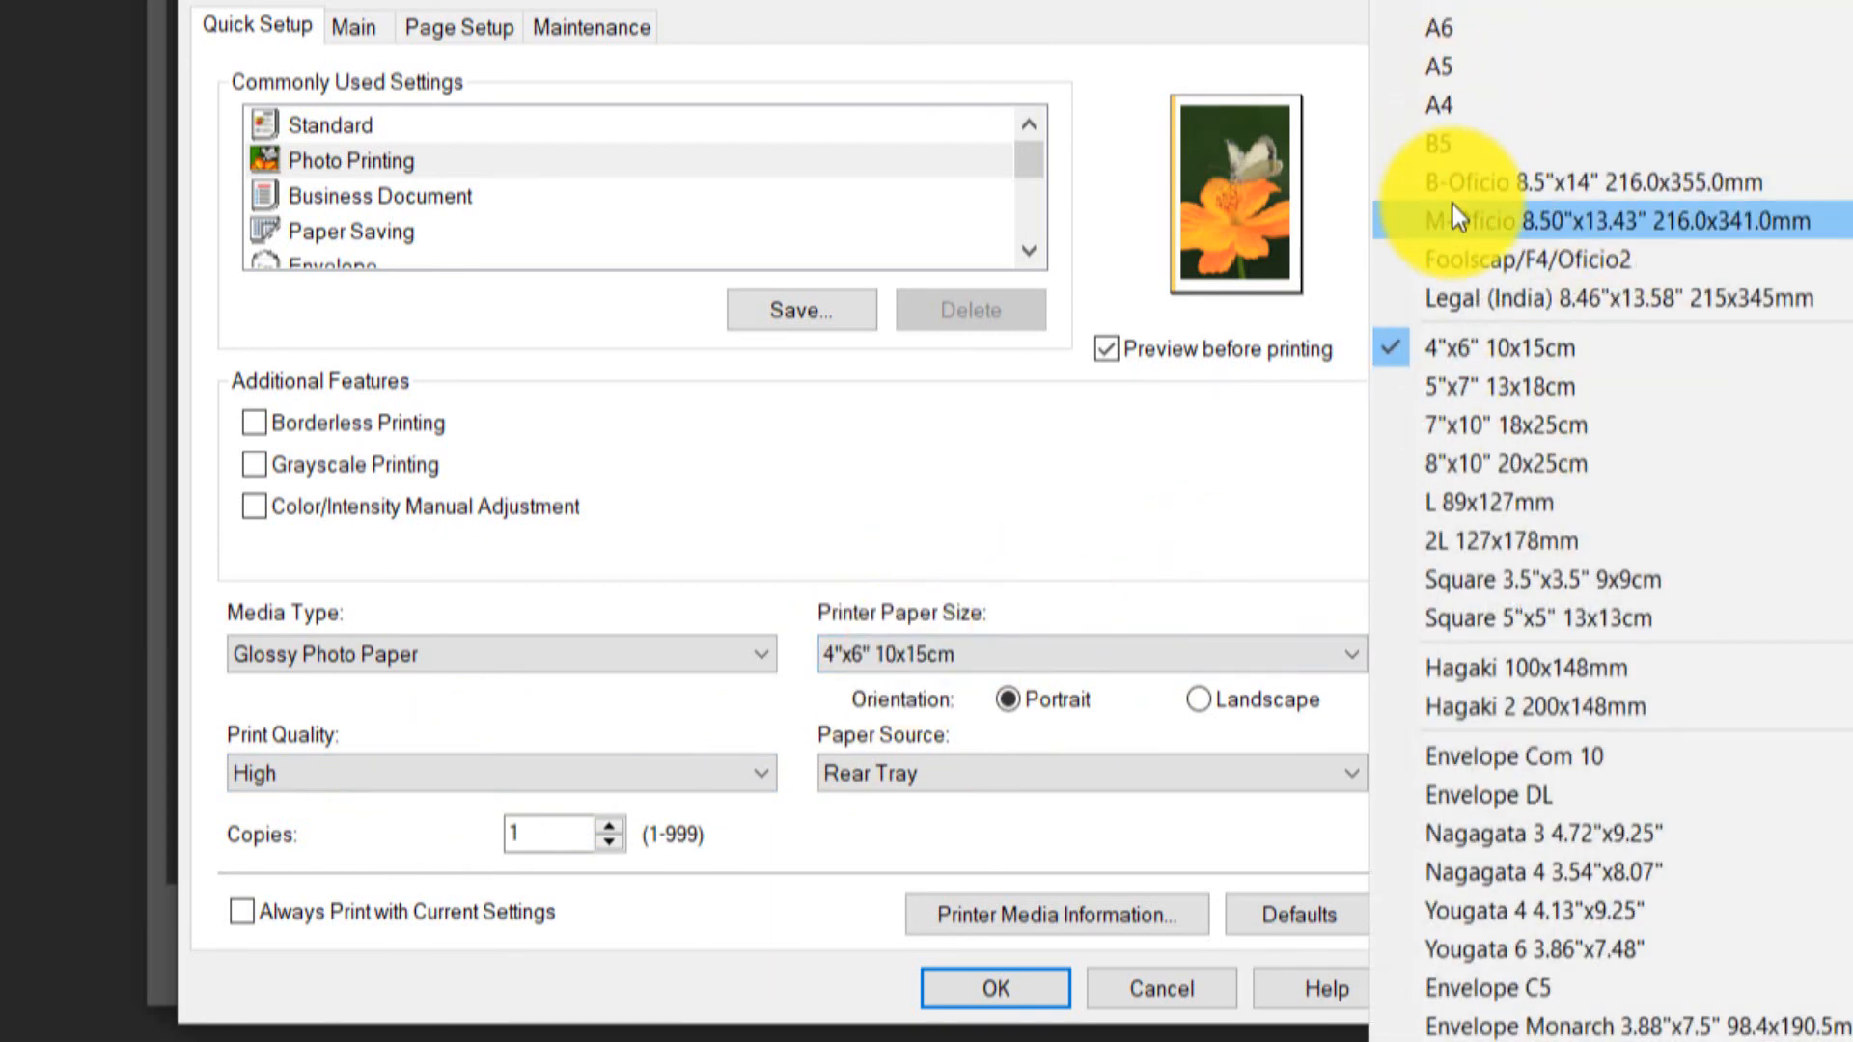
{"action": "left_click", "coordinate": [1466, 345]}
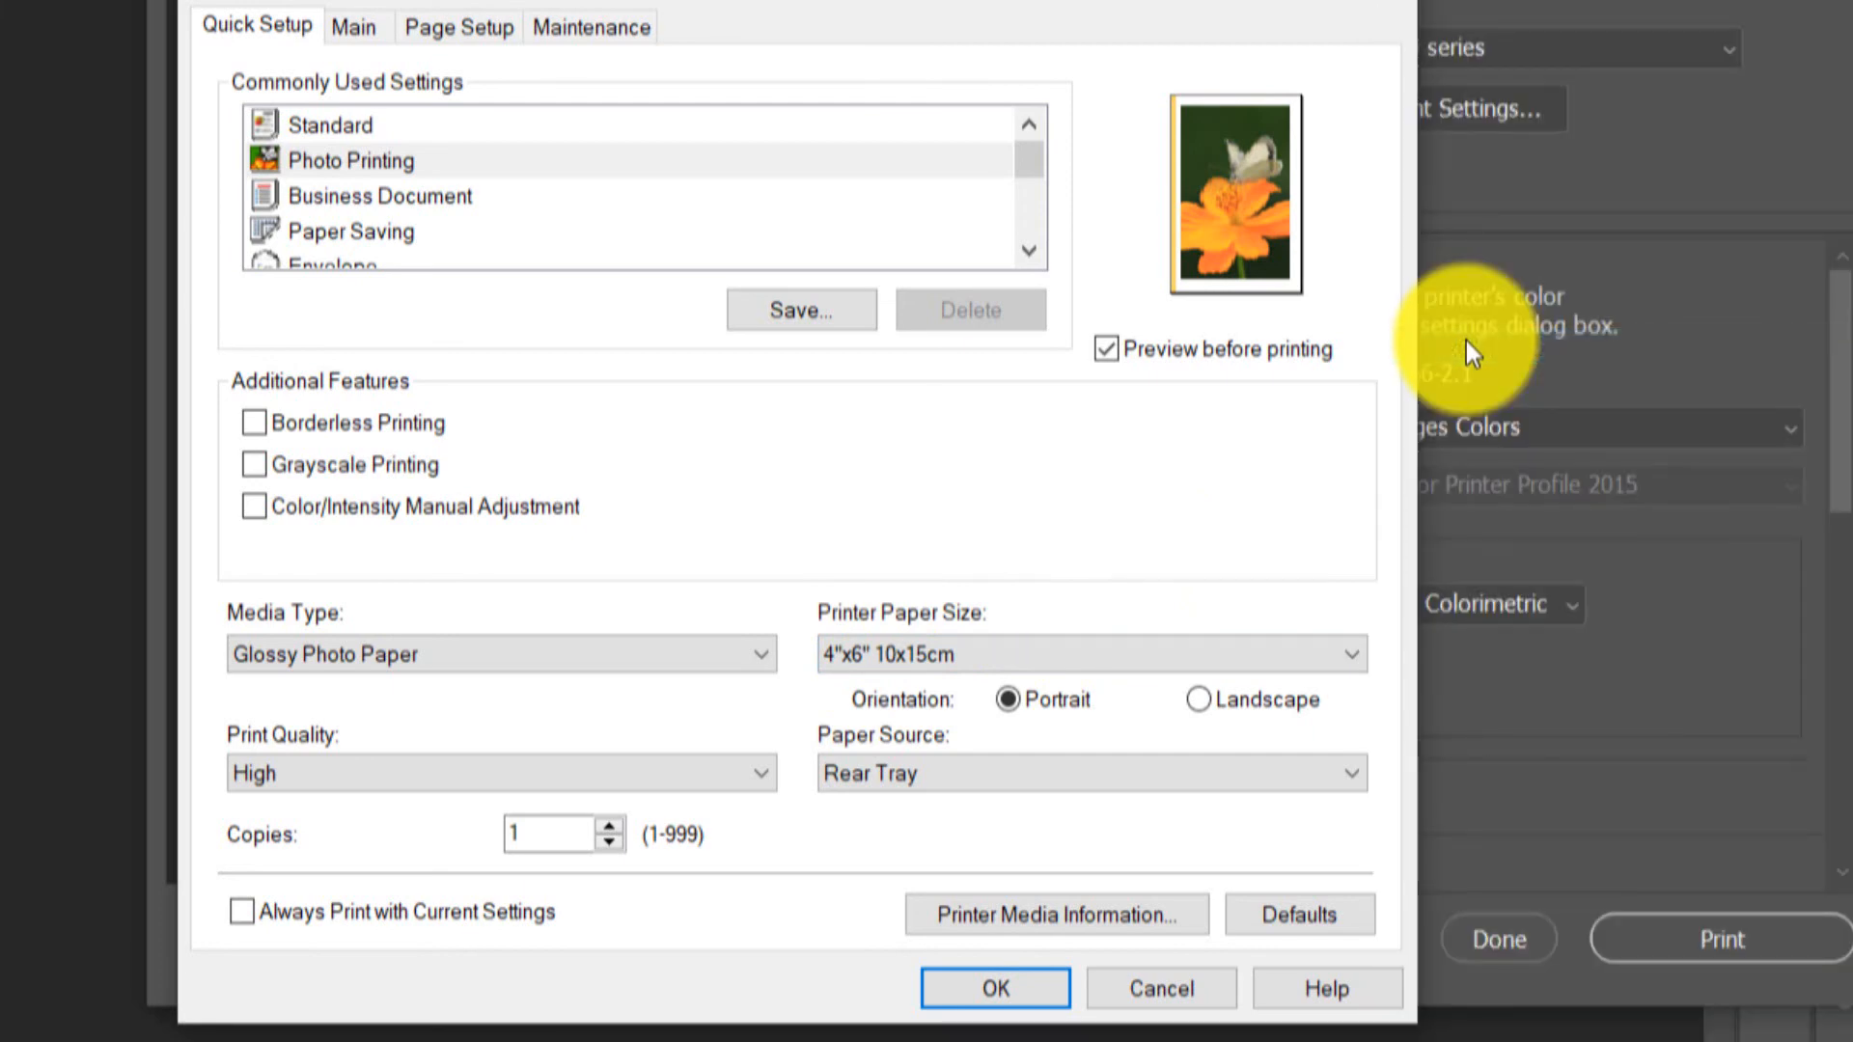
{"action": "left_click", "coordinate": [995, 994]}
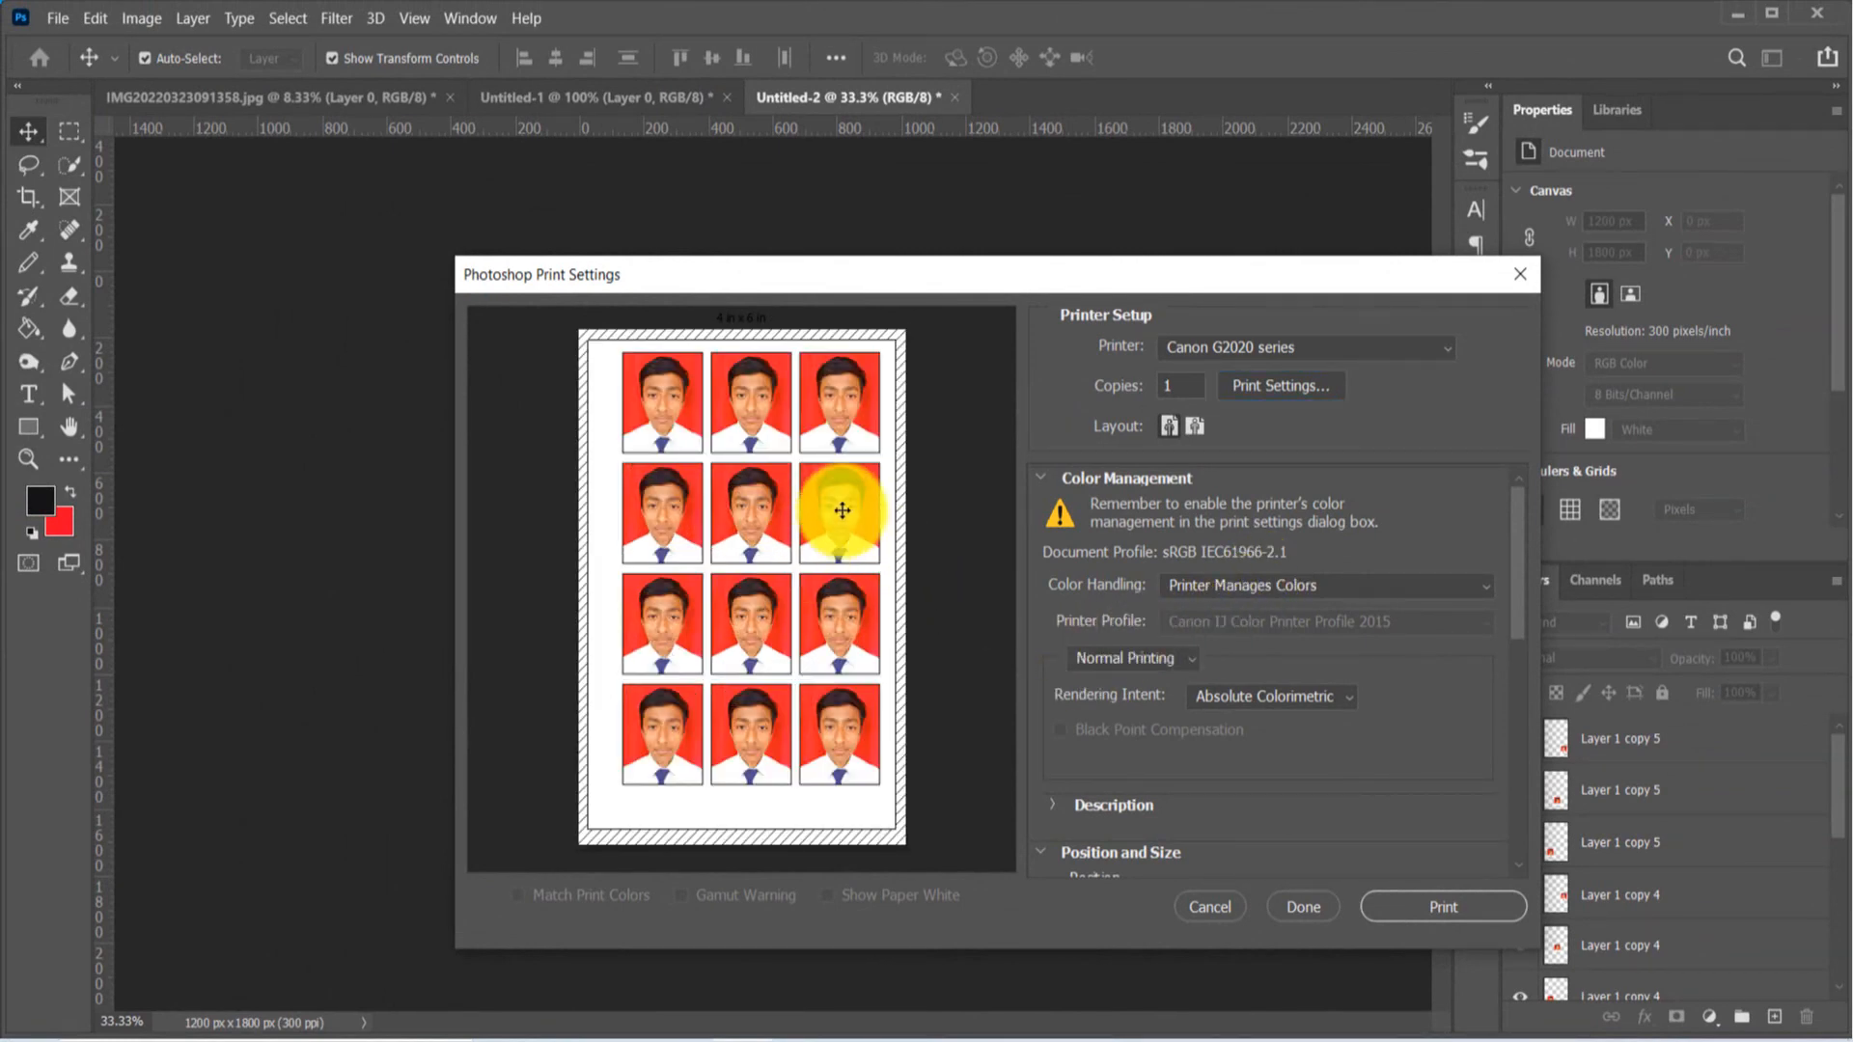
- Send the photo sheet to the printer, proceeding despite the clipping, and cancel the print job
{"action": "scroll", "coordinate": [1341, 669], "scroll_direction": "down", "scroll_amount": 2}
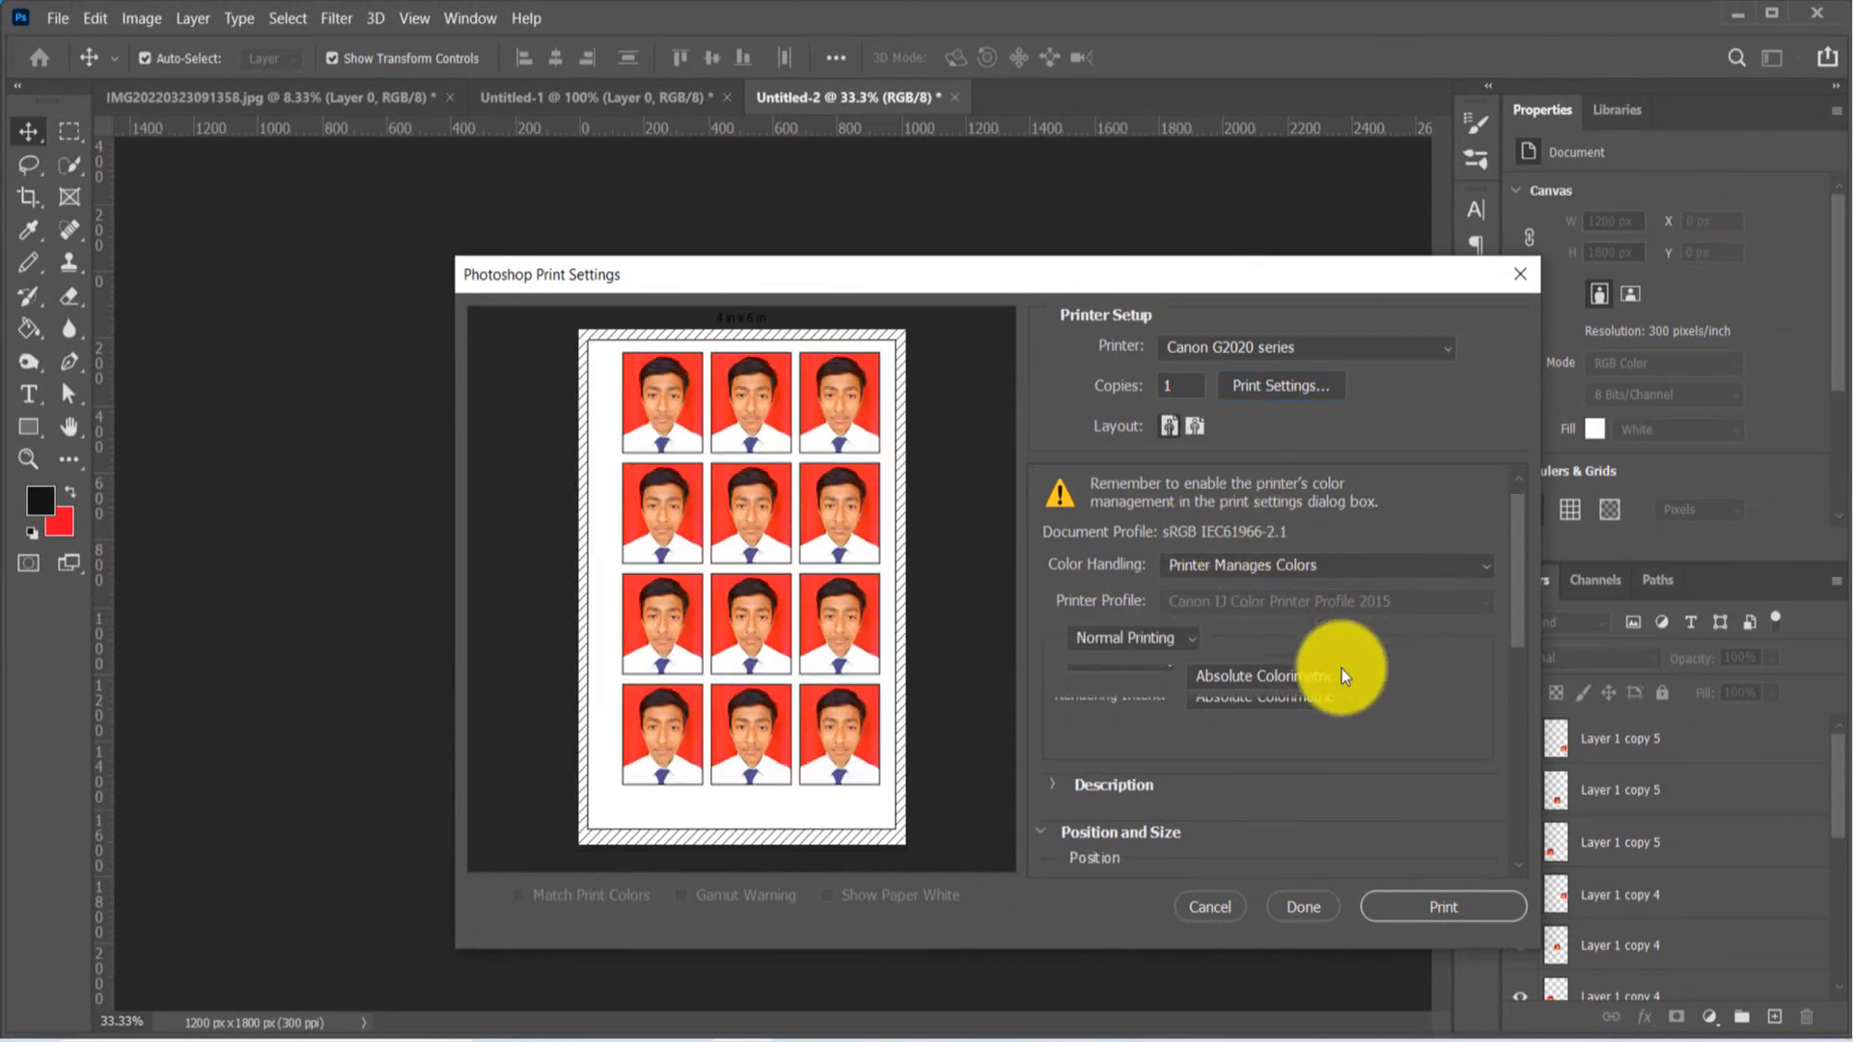
{"action": "left_click", "coordinate": [1446, 905]}
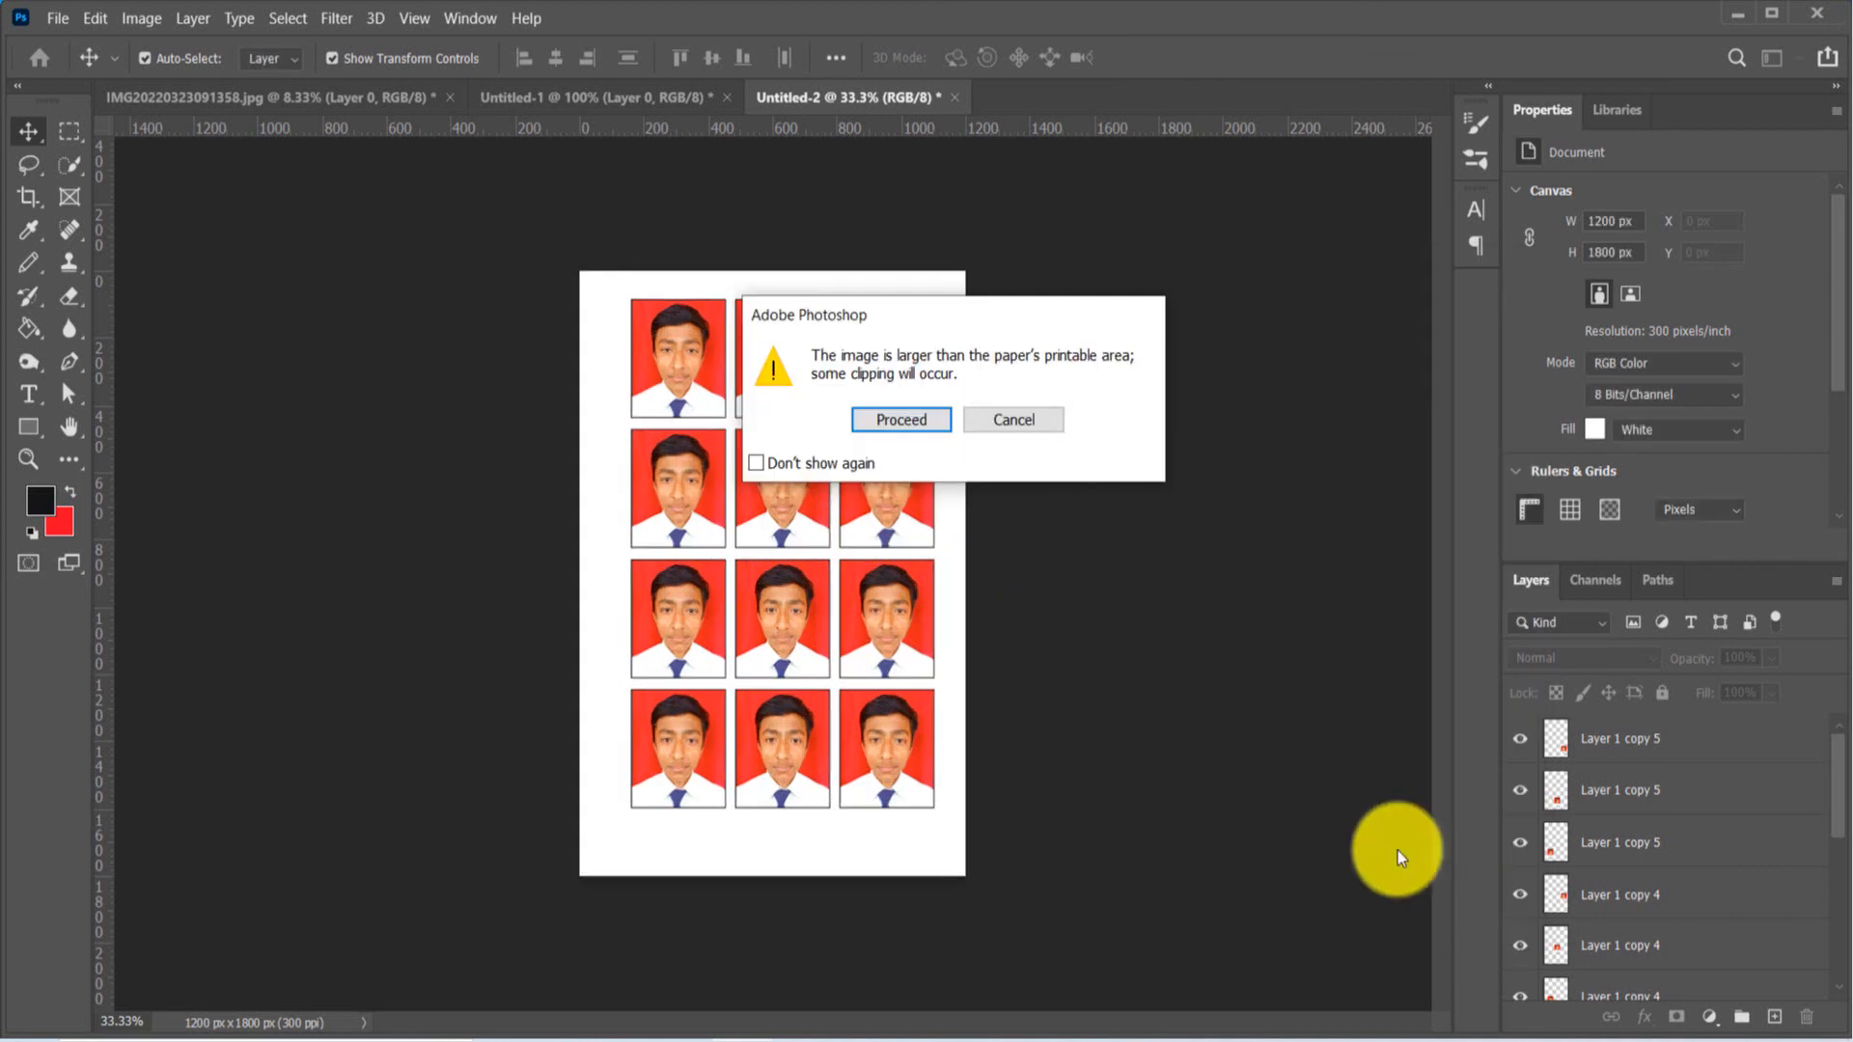
{"action": "left_click", "coordinate": [899, 421]}
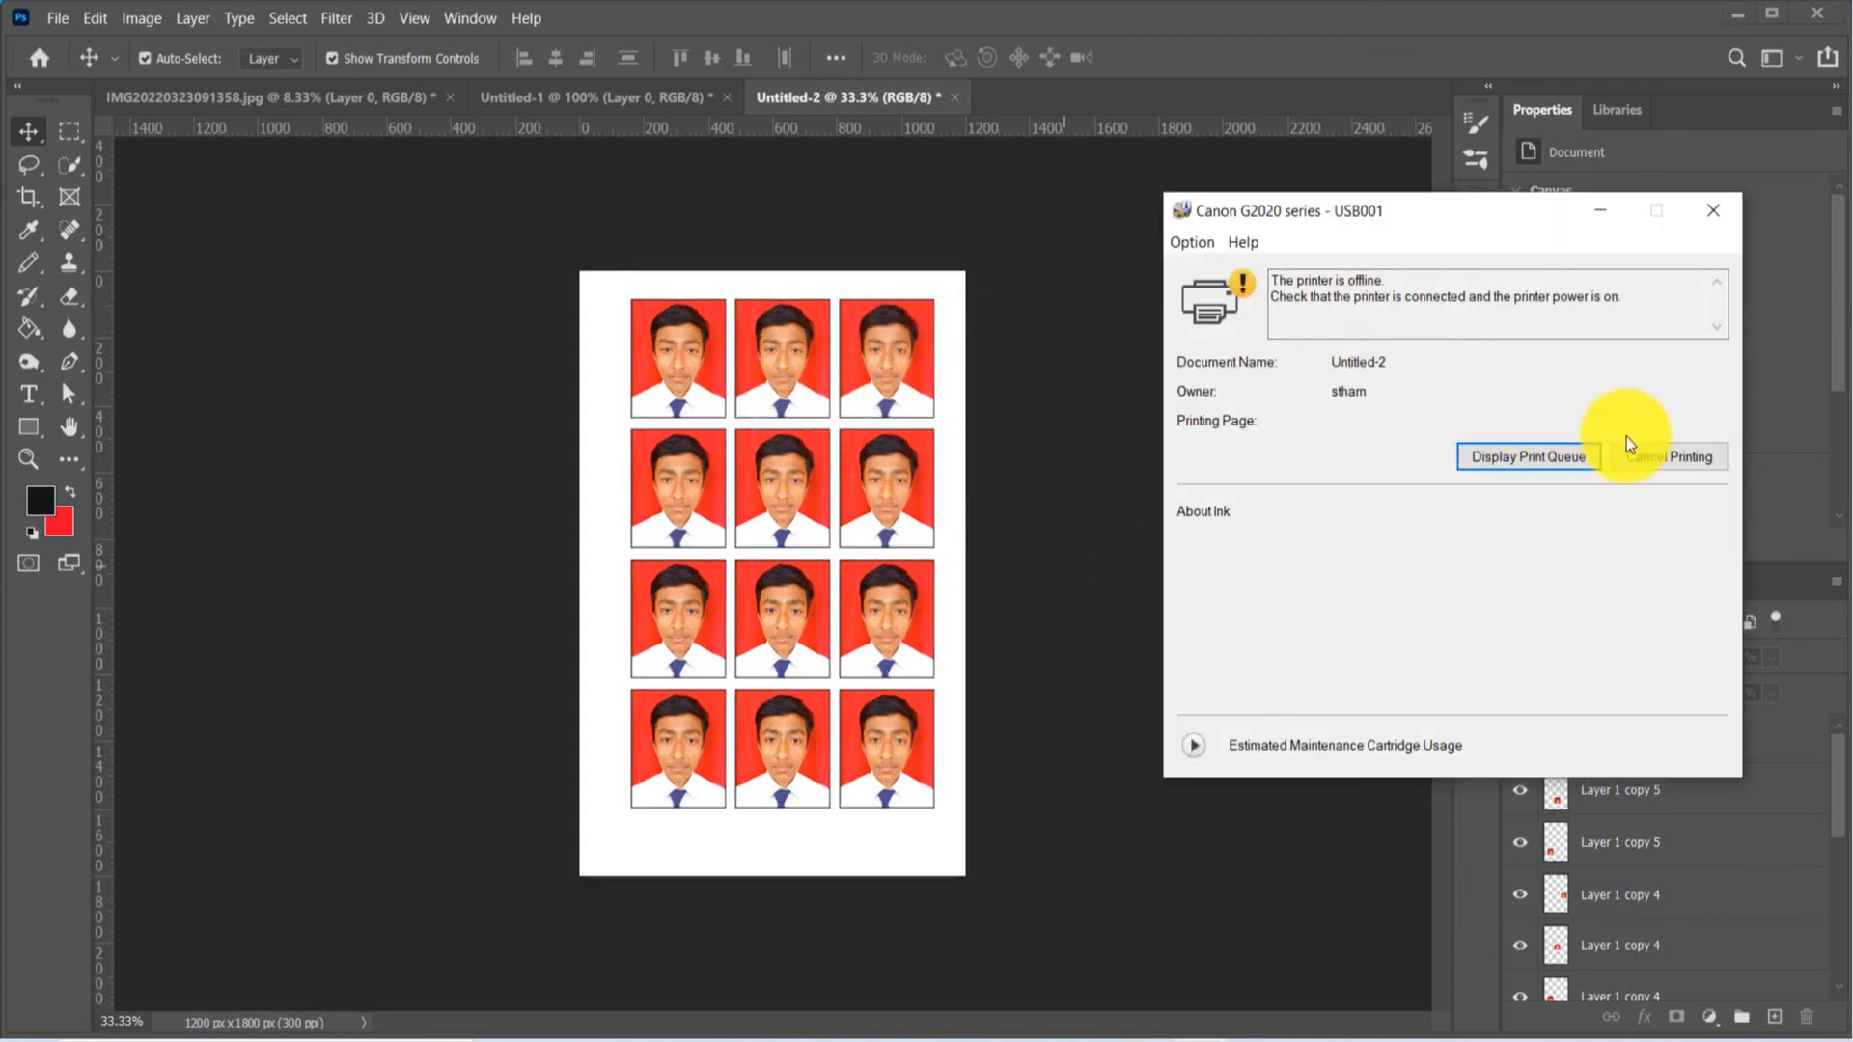
{"action": "left_click", "coordinate": [1674, 459]}
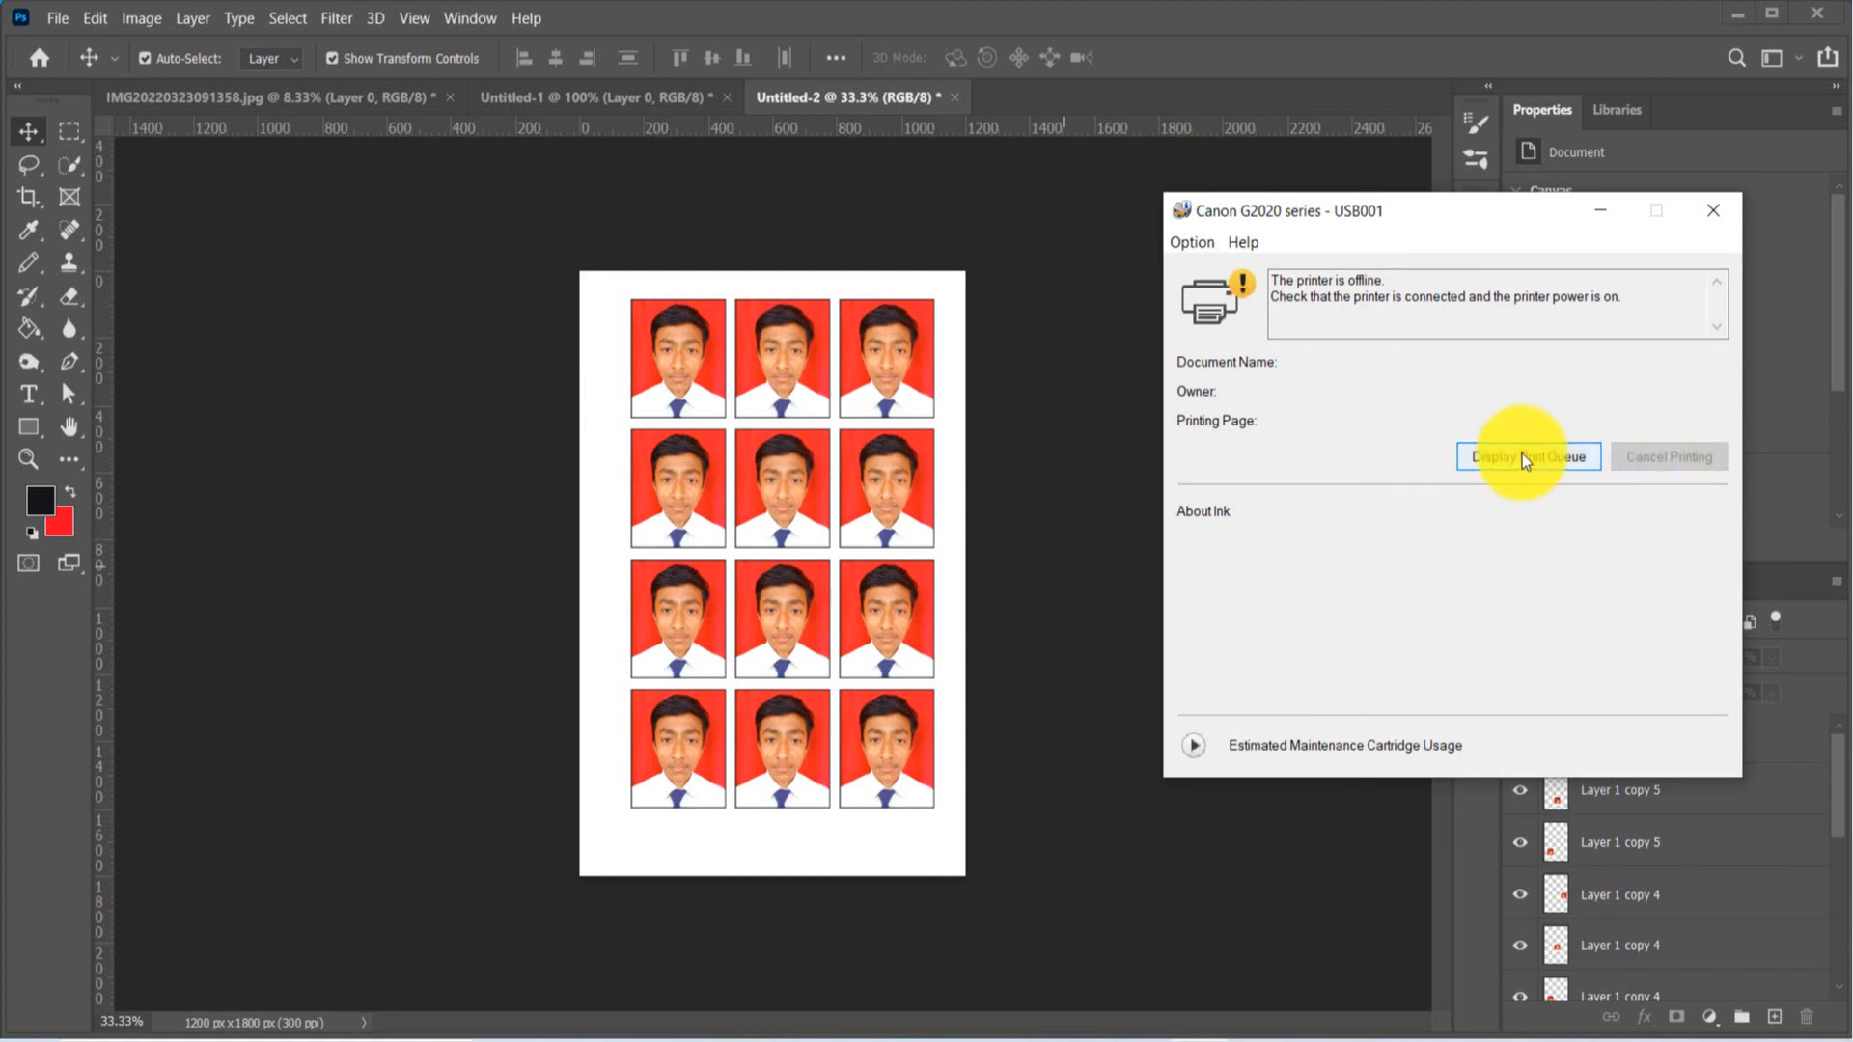